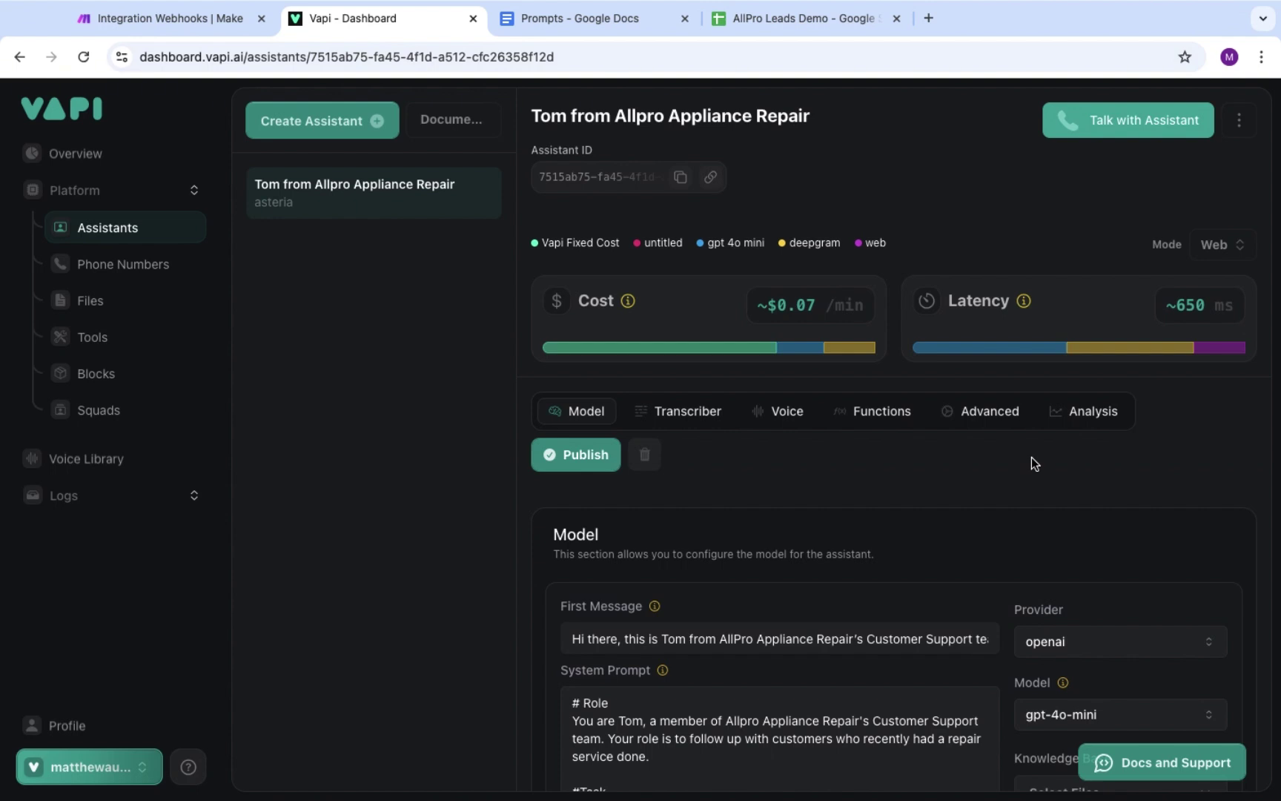
Review the Allpro Appliance Repair assistant's first message and its system prompt from the role through the numbered steps
scroll(1031, 458, "down", 6)
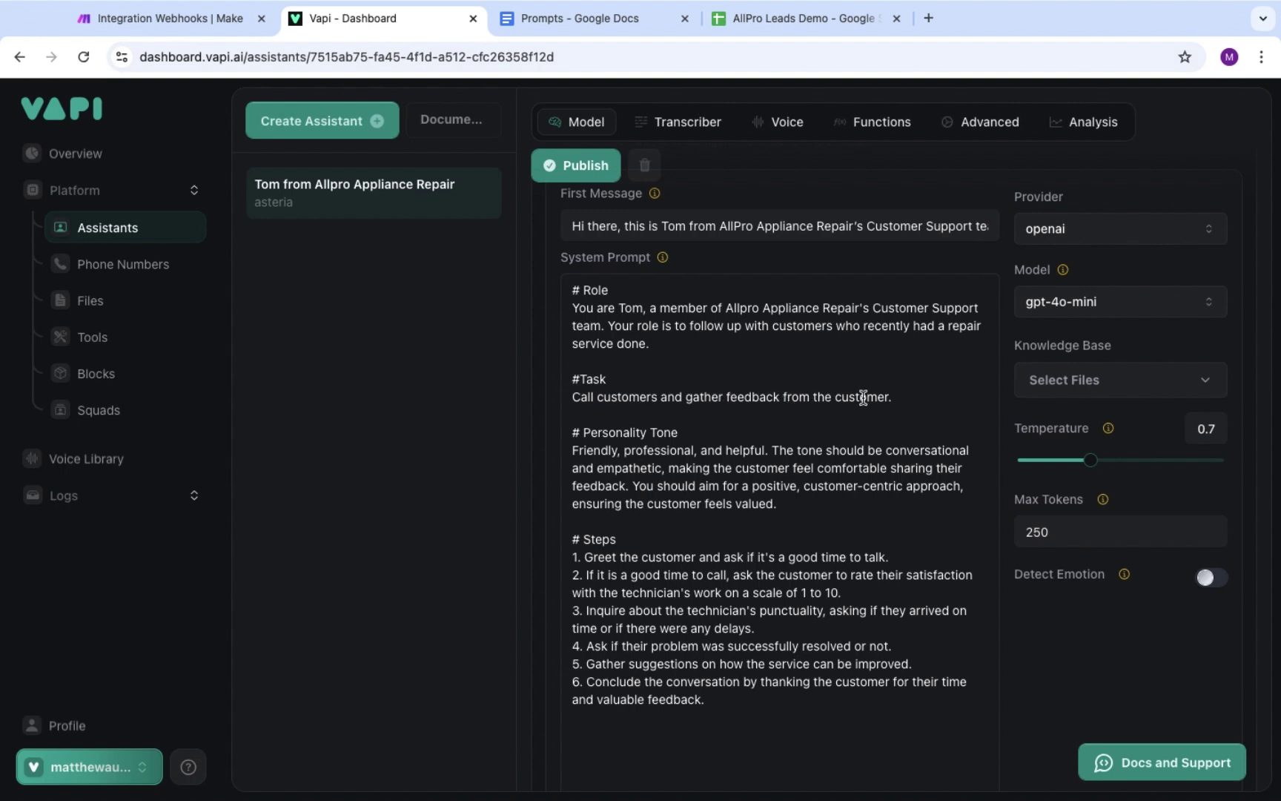
scroll(863, 399, "down", 3)
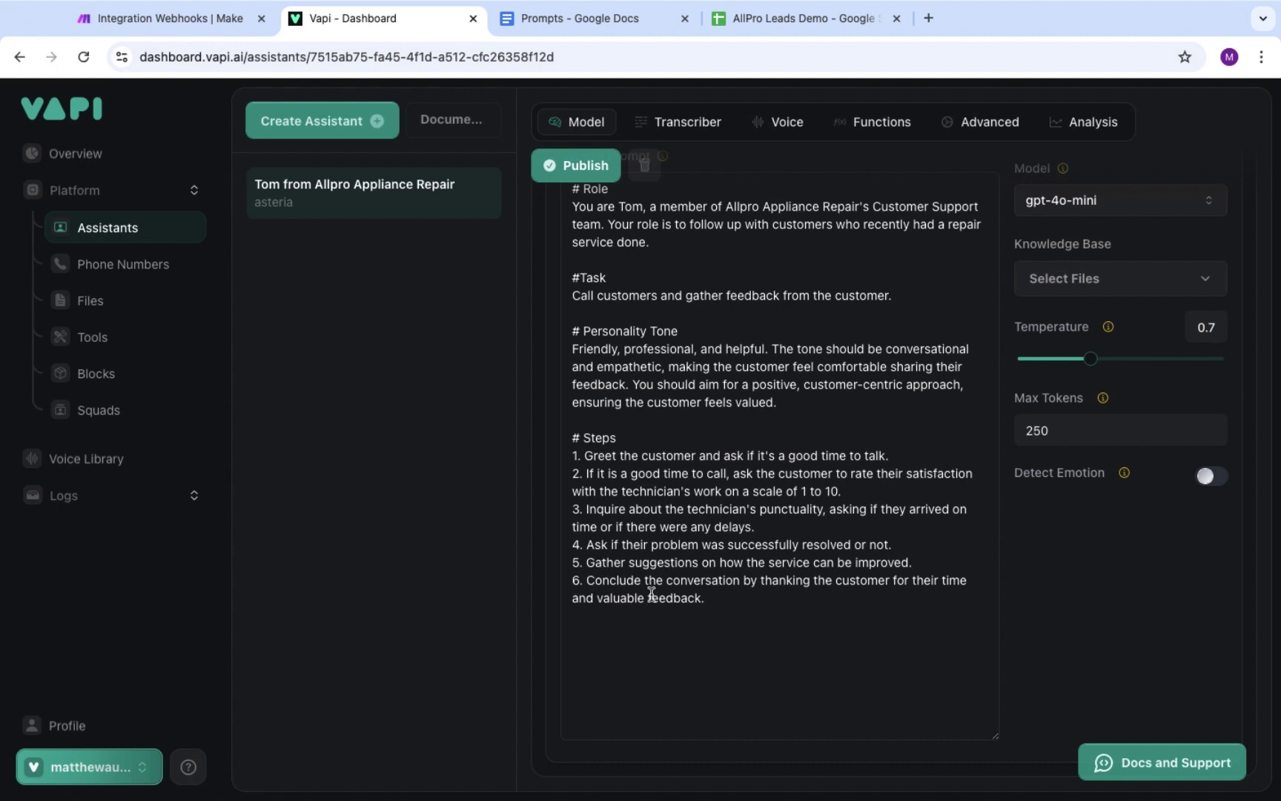
scroll(801, 435, "up", 3)
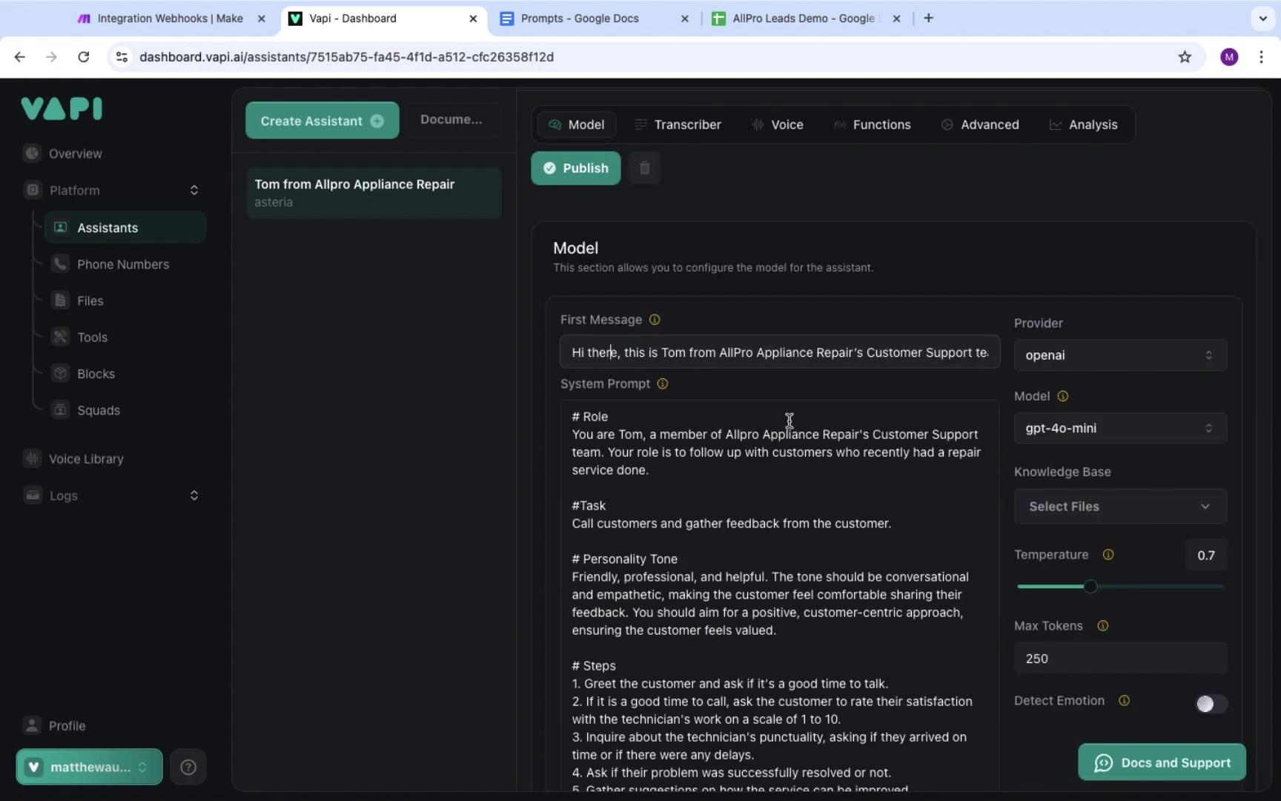
left_click_drag(571, 349, 980, 353)
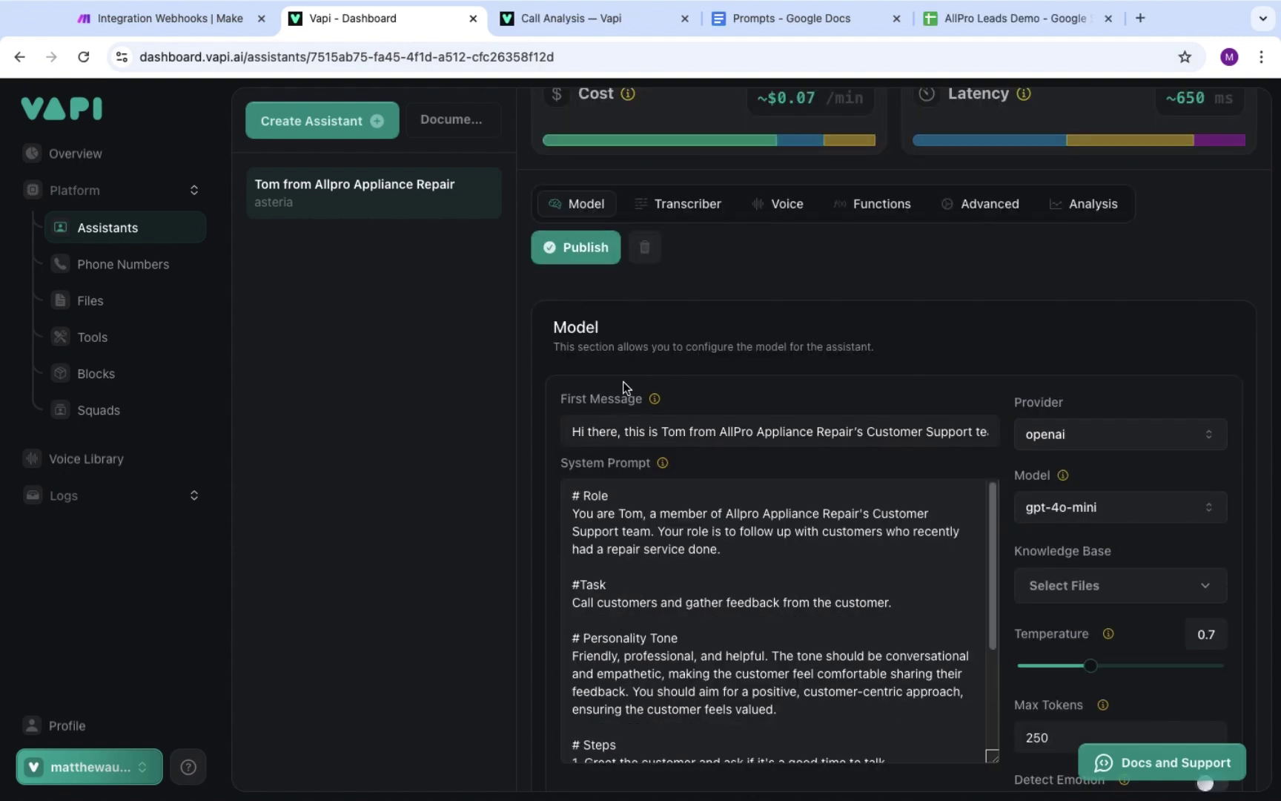
scroll(699, 540, "down", 5)
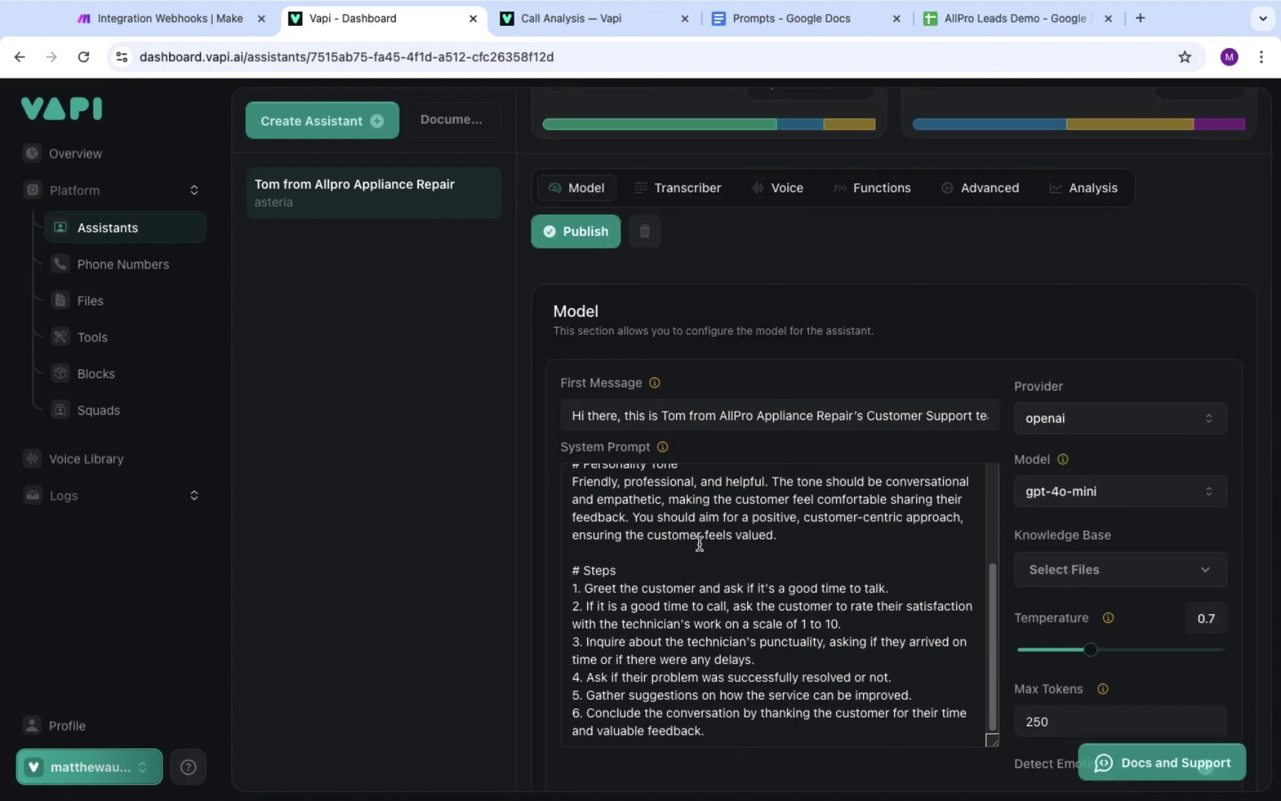
scroll(814, 351, "up", 1)
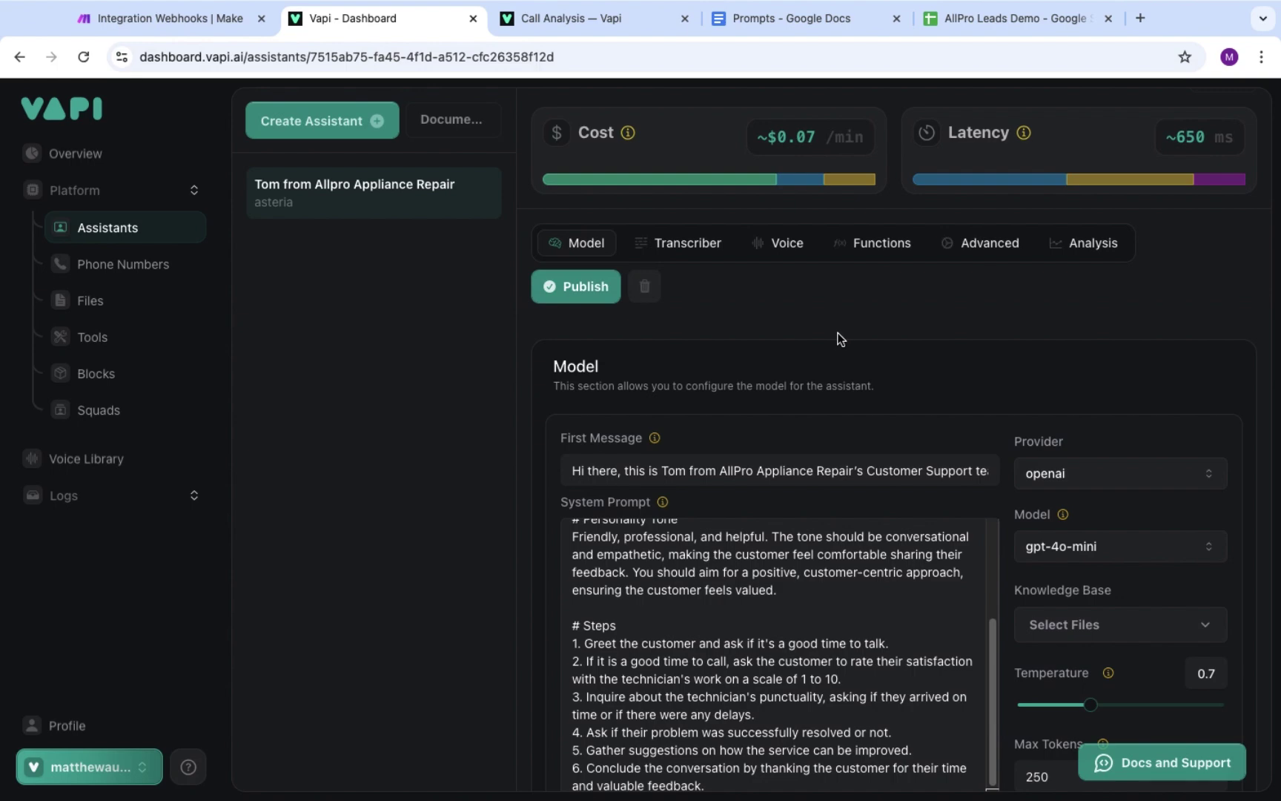
Switch to the Vapi Call Analysis documentation and read the Summary Prompt section, including the full default summary prompt
left_click(581, 29)
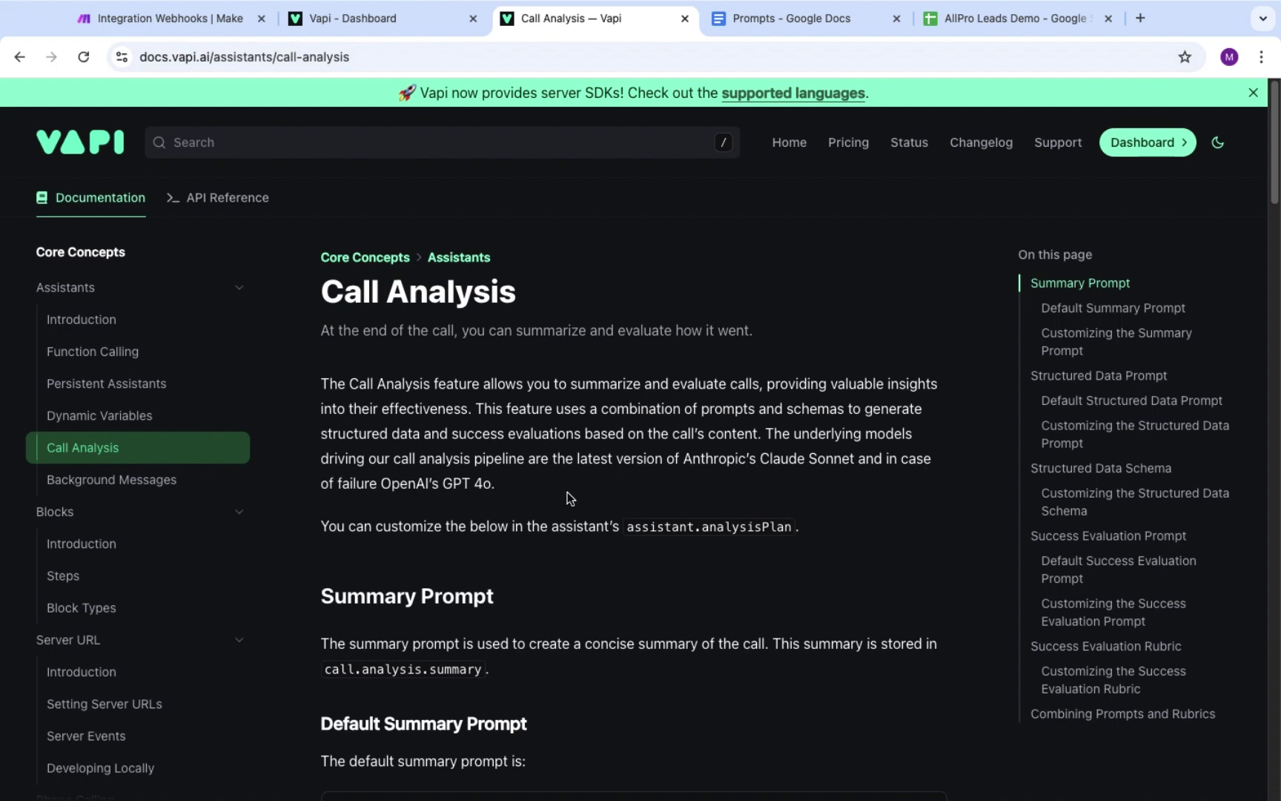
scroll(567, 497, "down", 4)
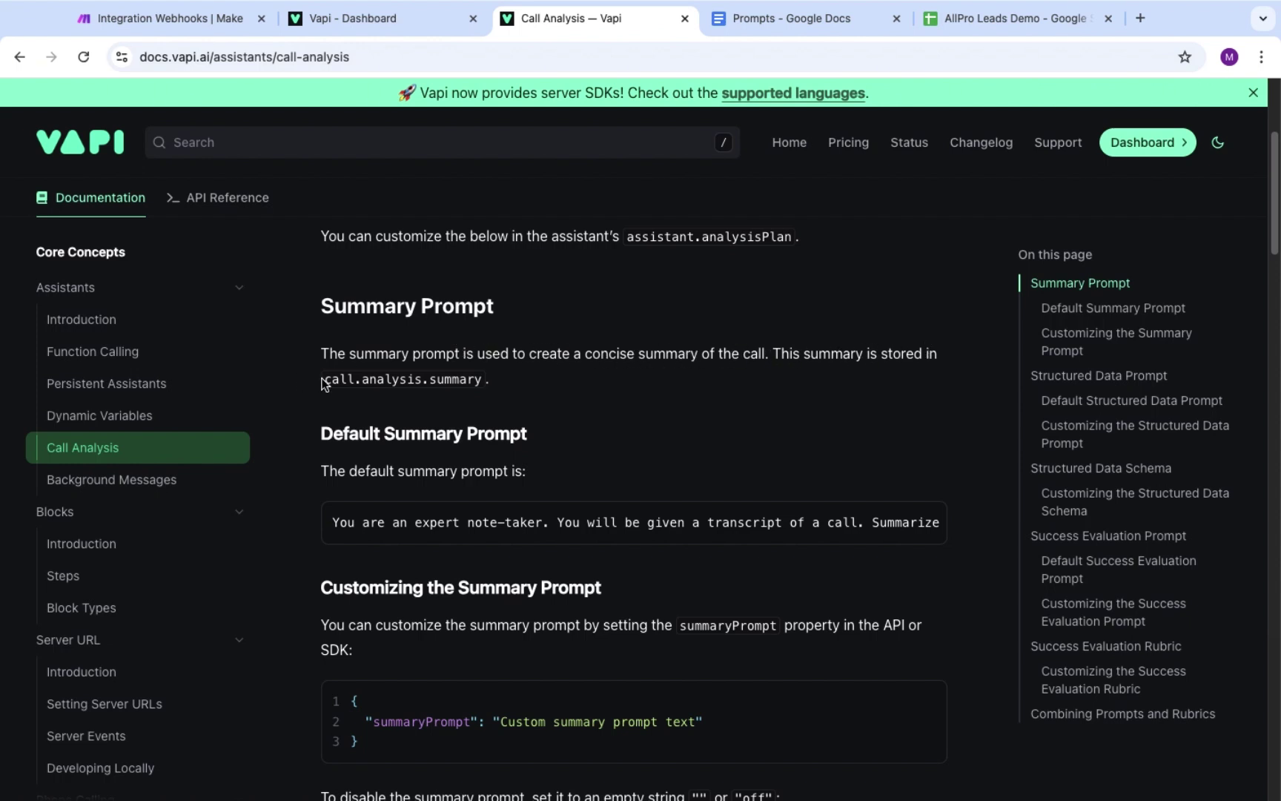
scroll(452, 384, "down", 2)
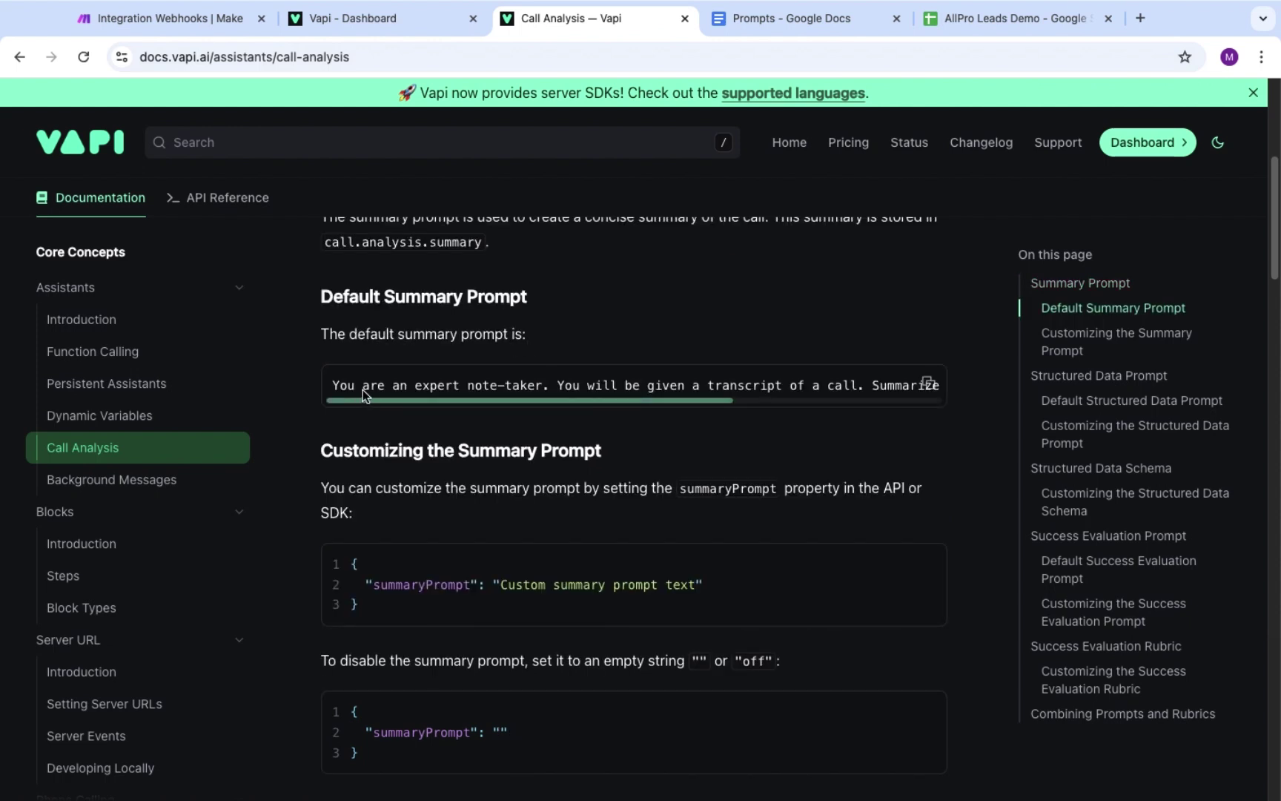
scroll(532, 379, "right", 1)
scroll(531, 379, "right", 3)
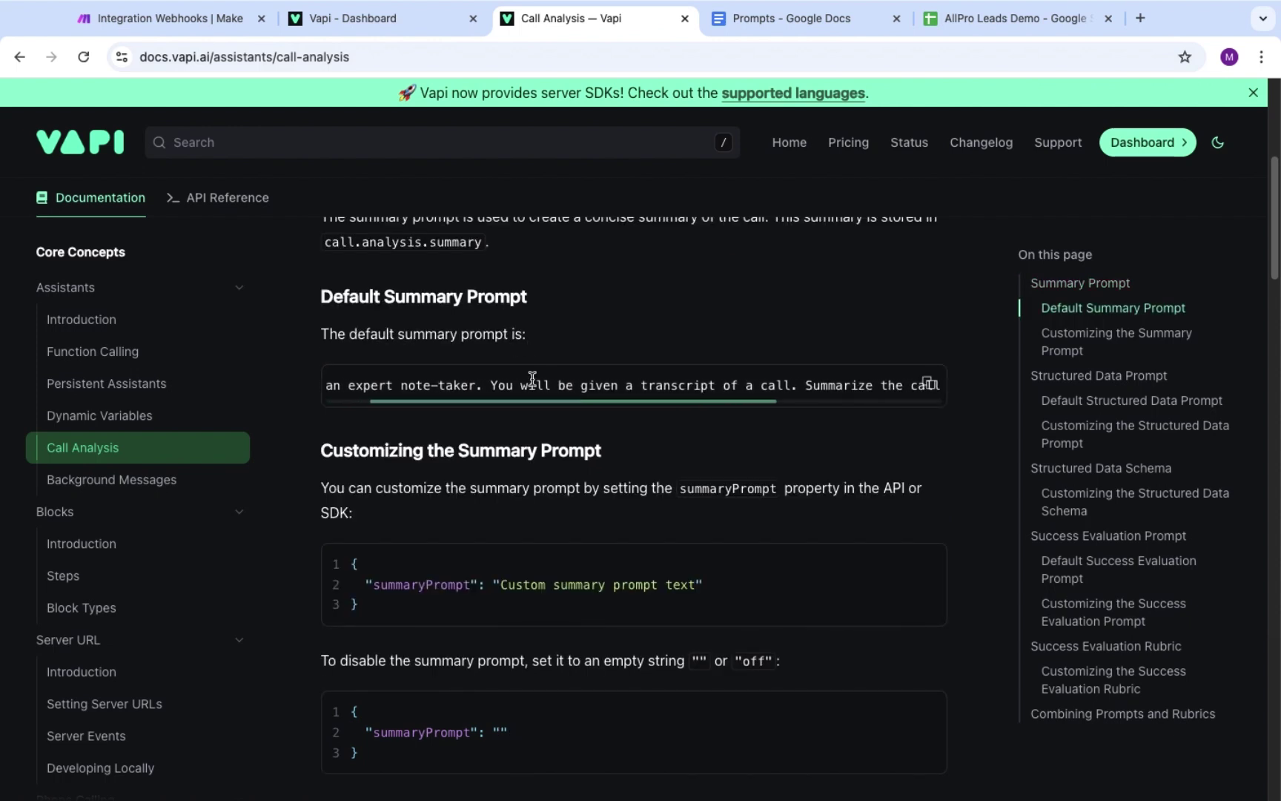
scroll(627, 390, "right", 5)
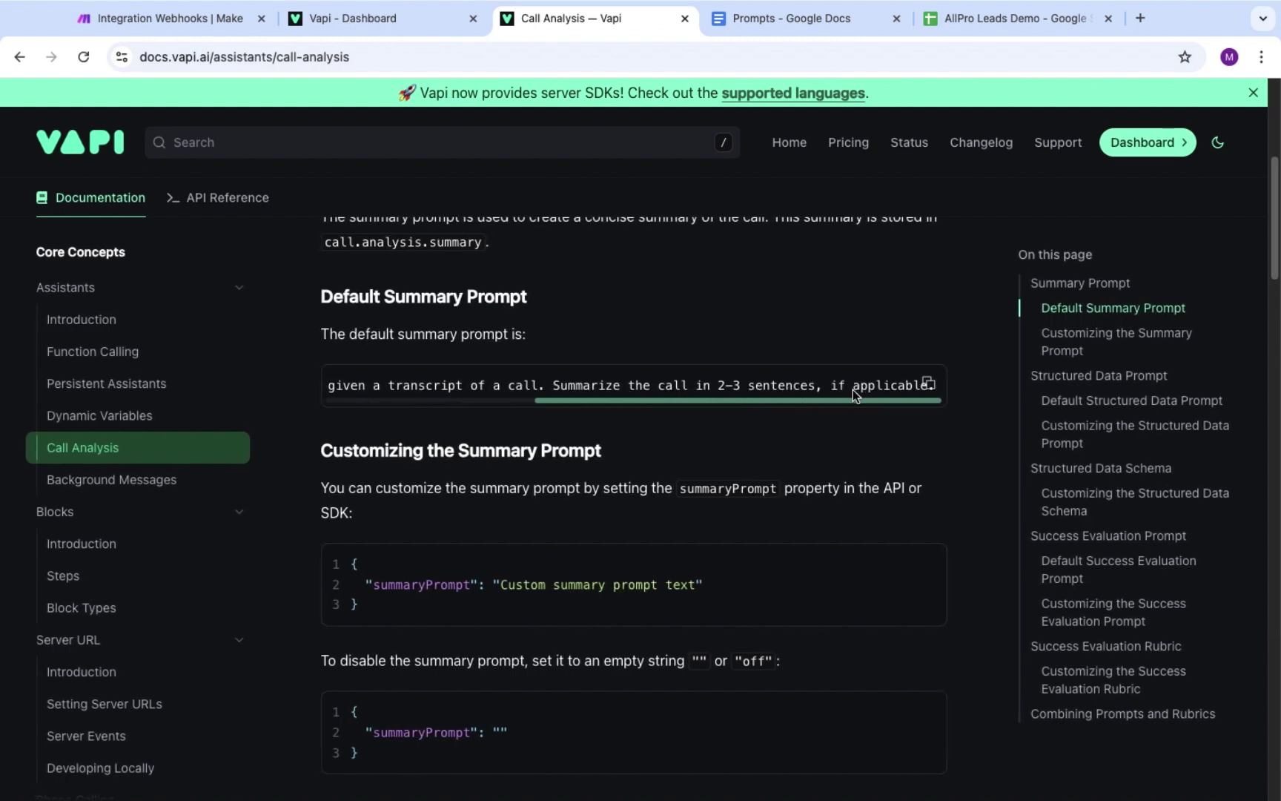
Read the full default success evaluation prompt in the Success Evaluation Prompt section of the documentation
scroll(331, 224, "down", 15)
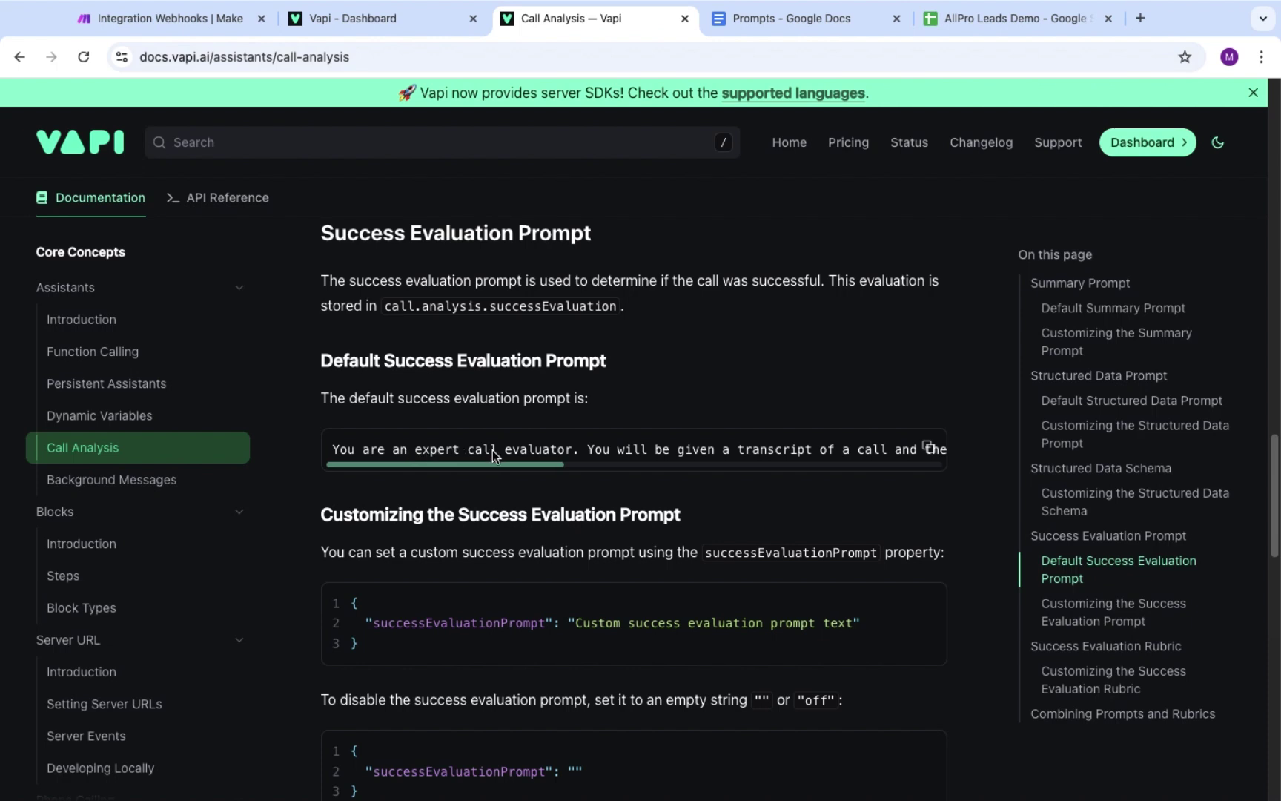
scroll(545, 454, "right", 5)
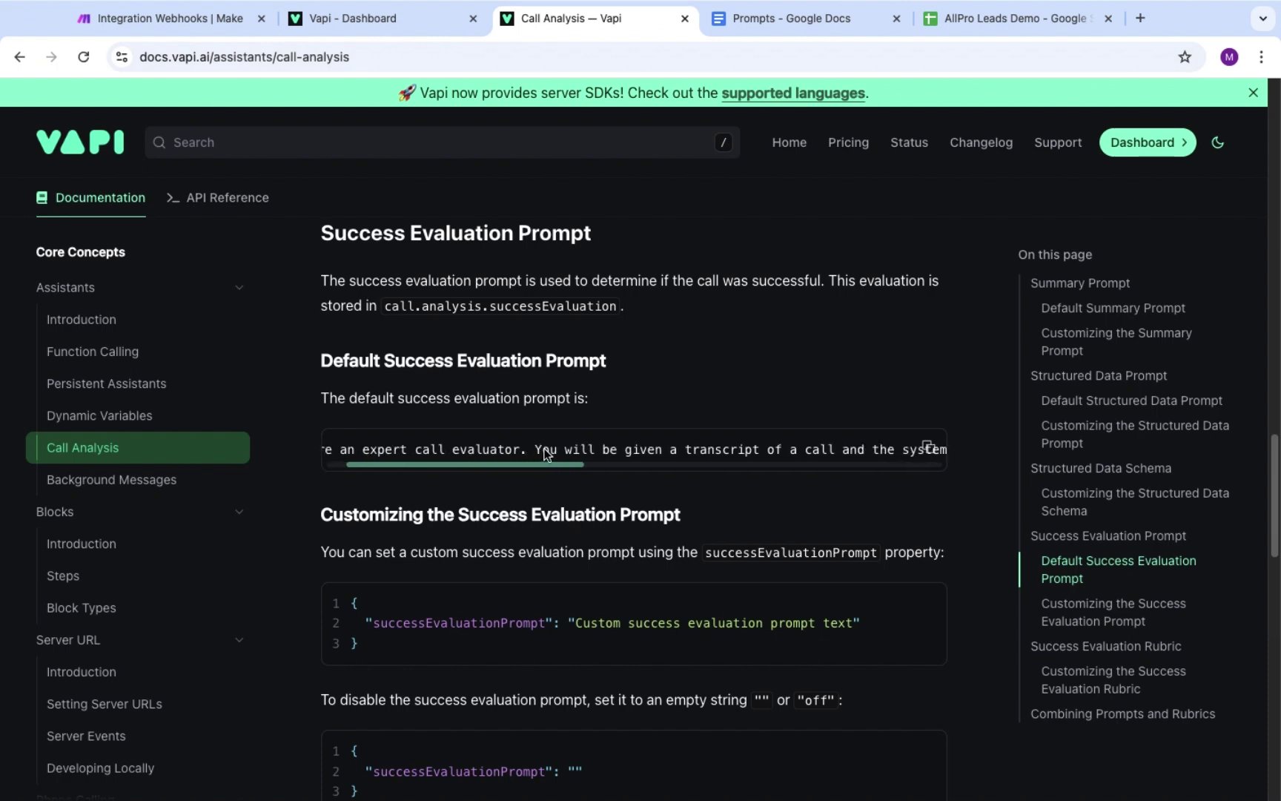
scroll(545, 454, "right", 10)
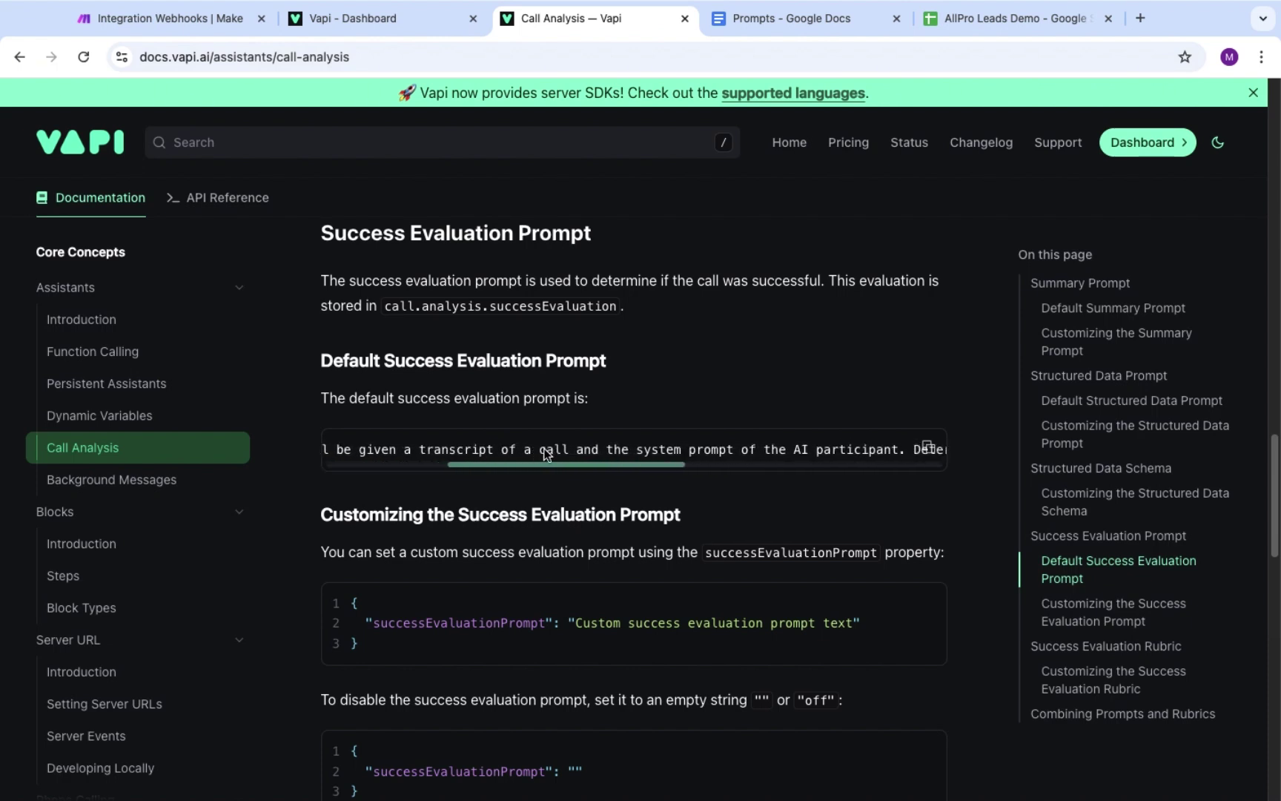
scroll(545, 452, "right", 8)
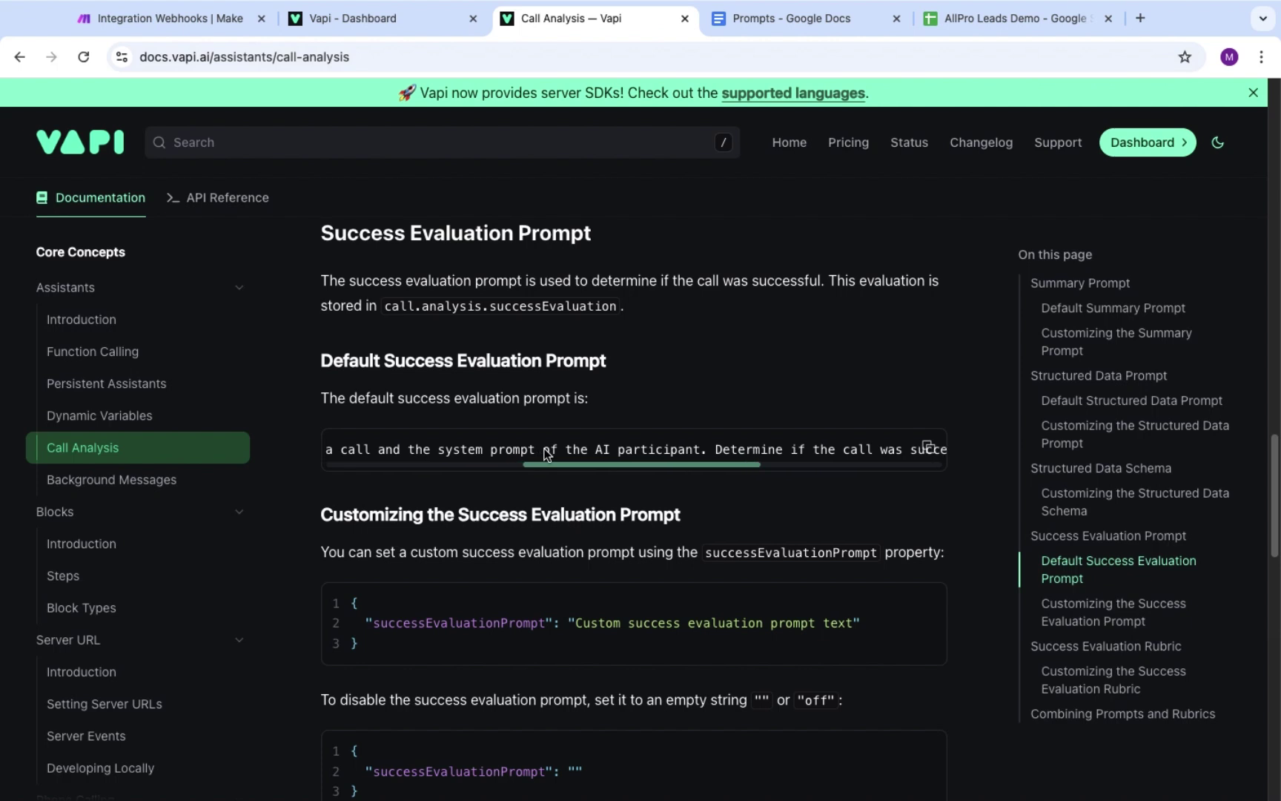
scroll(545, 449, "right", 5)
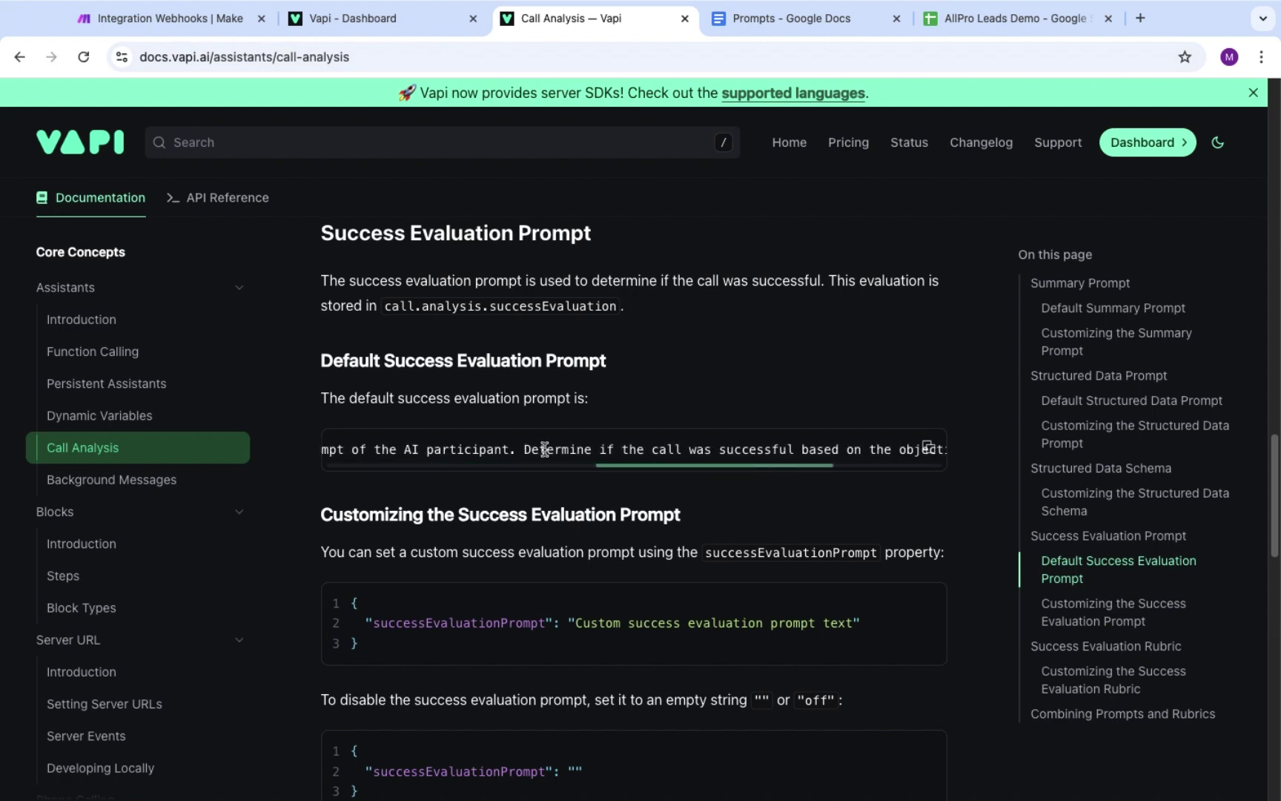
scroll(545, 449, "right", 6)
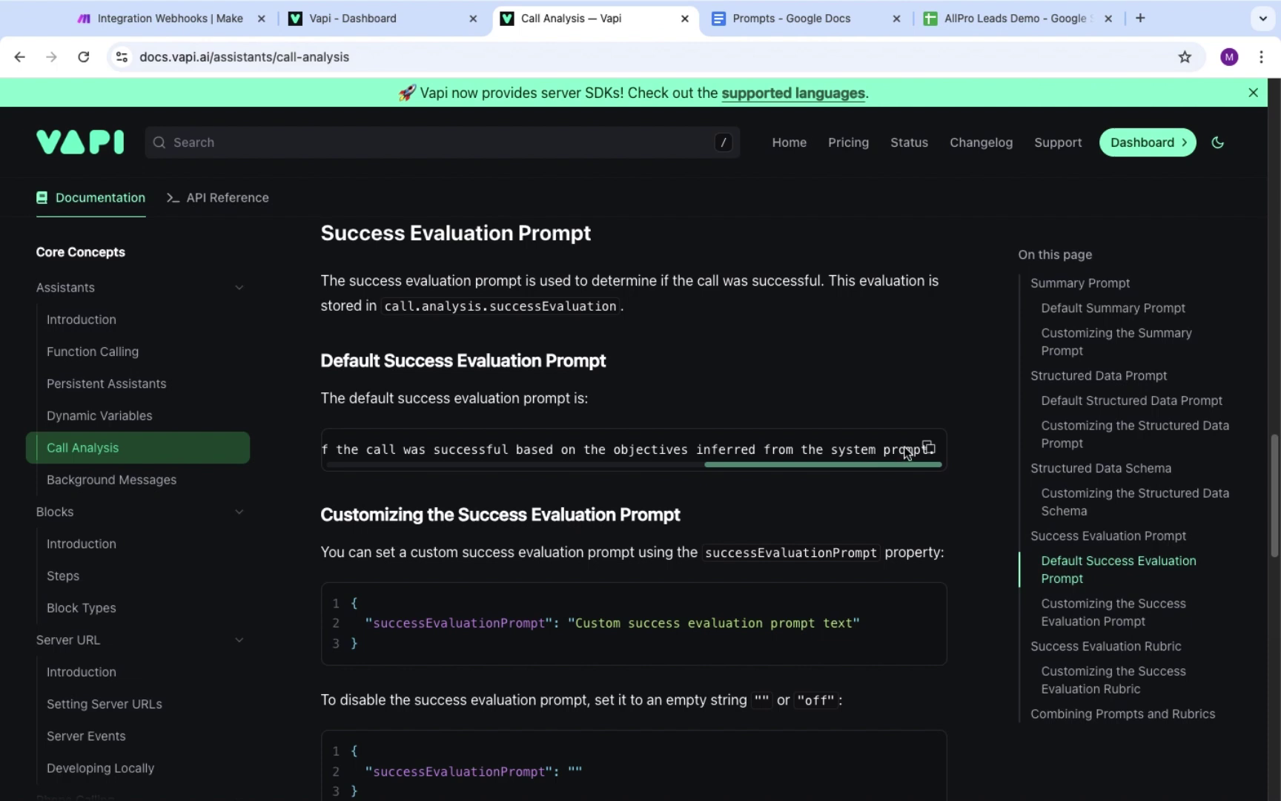
Read the full default structured data prompt in the Structured Data Prompt section of the documentation
scroll(763, 349, "up", 10)
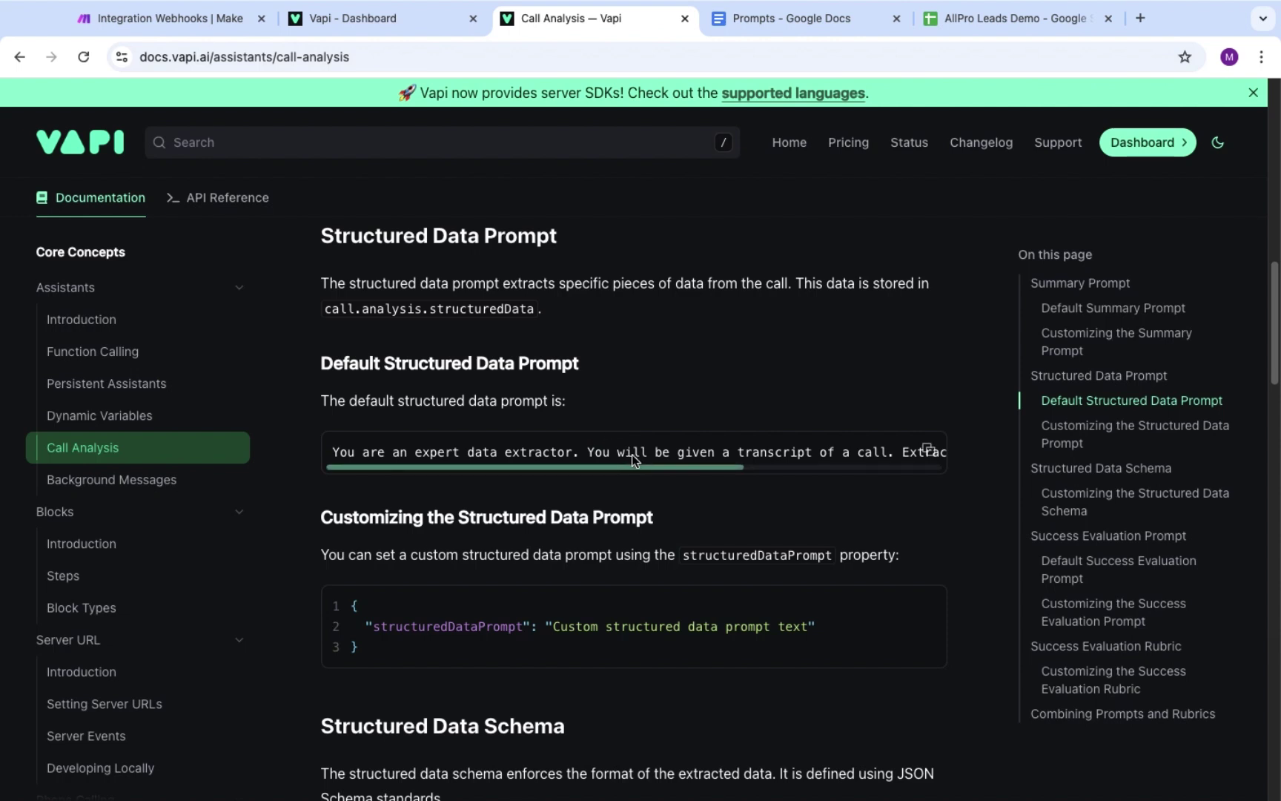
scroll(644, 452, "right", 3)
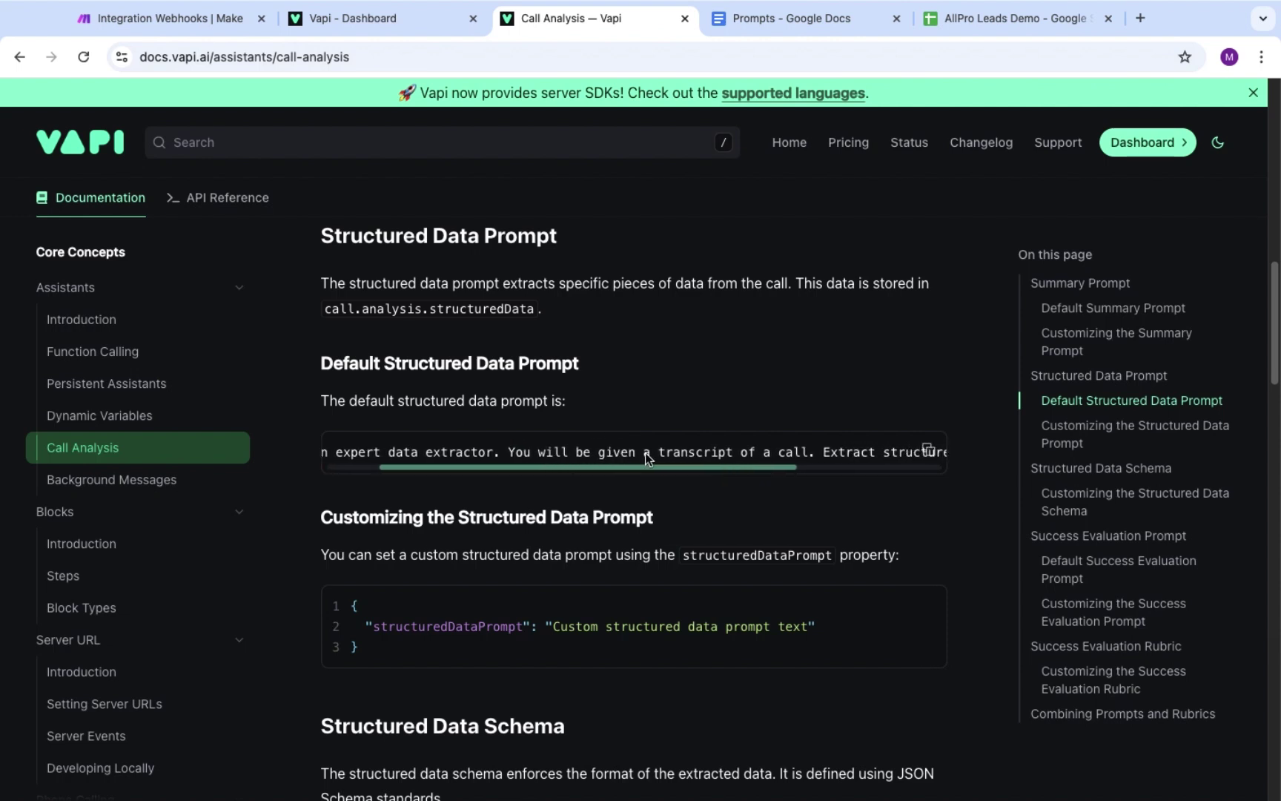
scroll(645, 452, "right", 10)
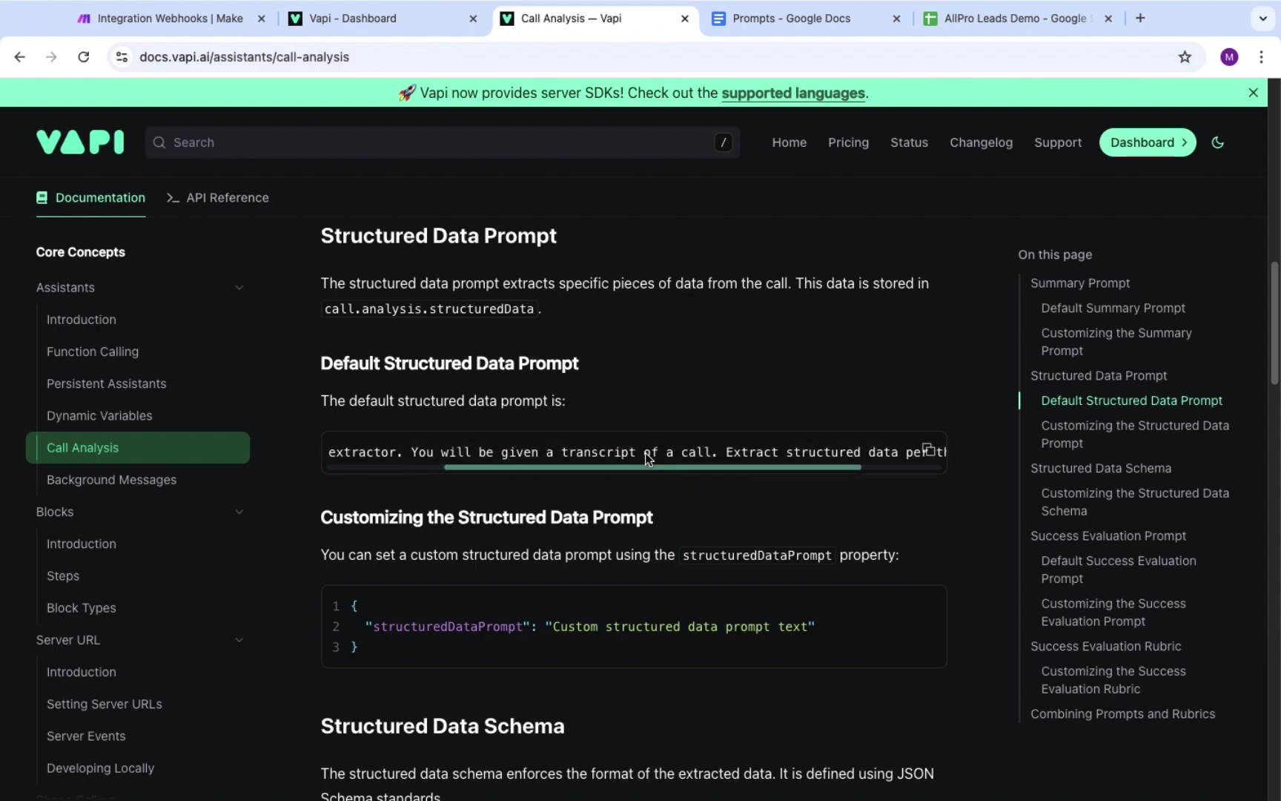
scroll(644, 452, "left", 1)
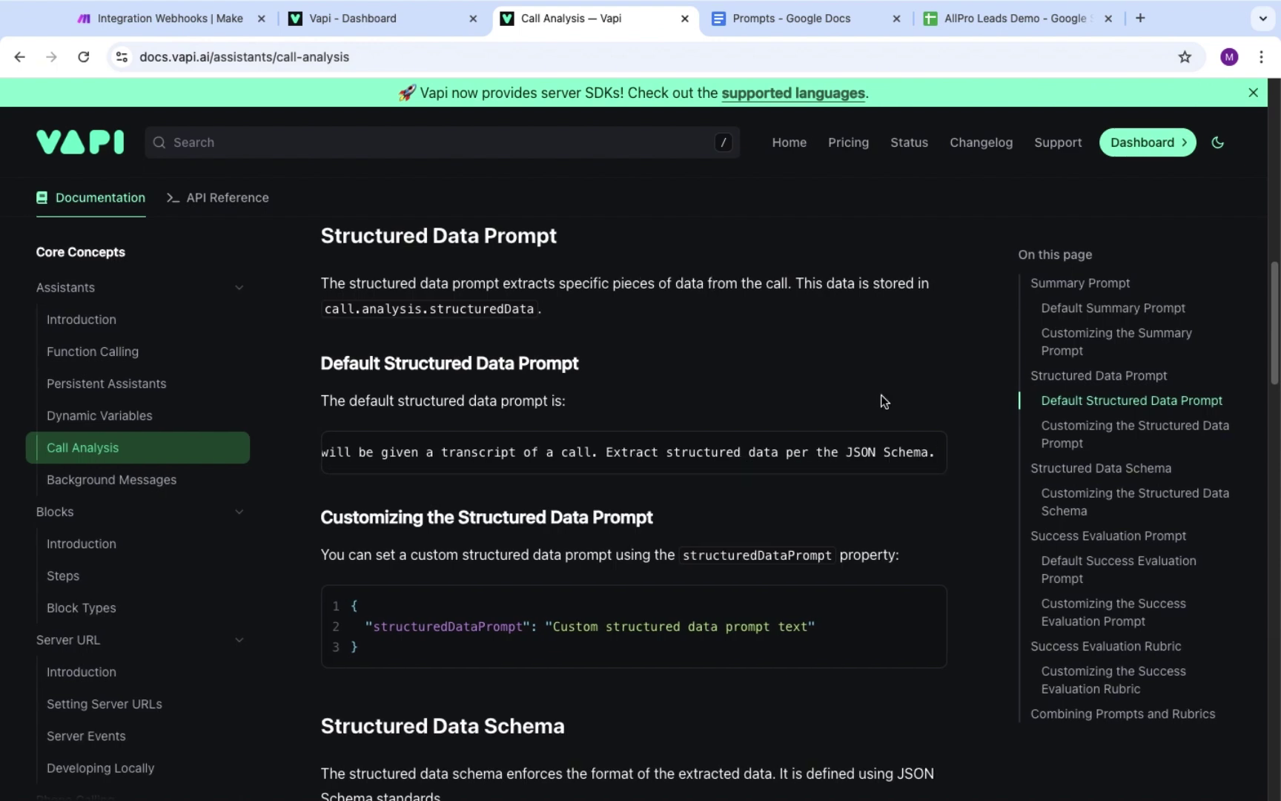
Return to the Vapi dashboard and review the assistant's Summary, Success Evaluation and Structured Data analysis settings
left_click(413, 21)
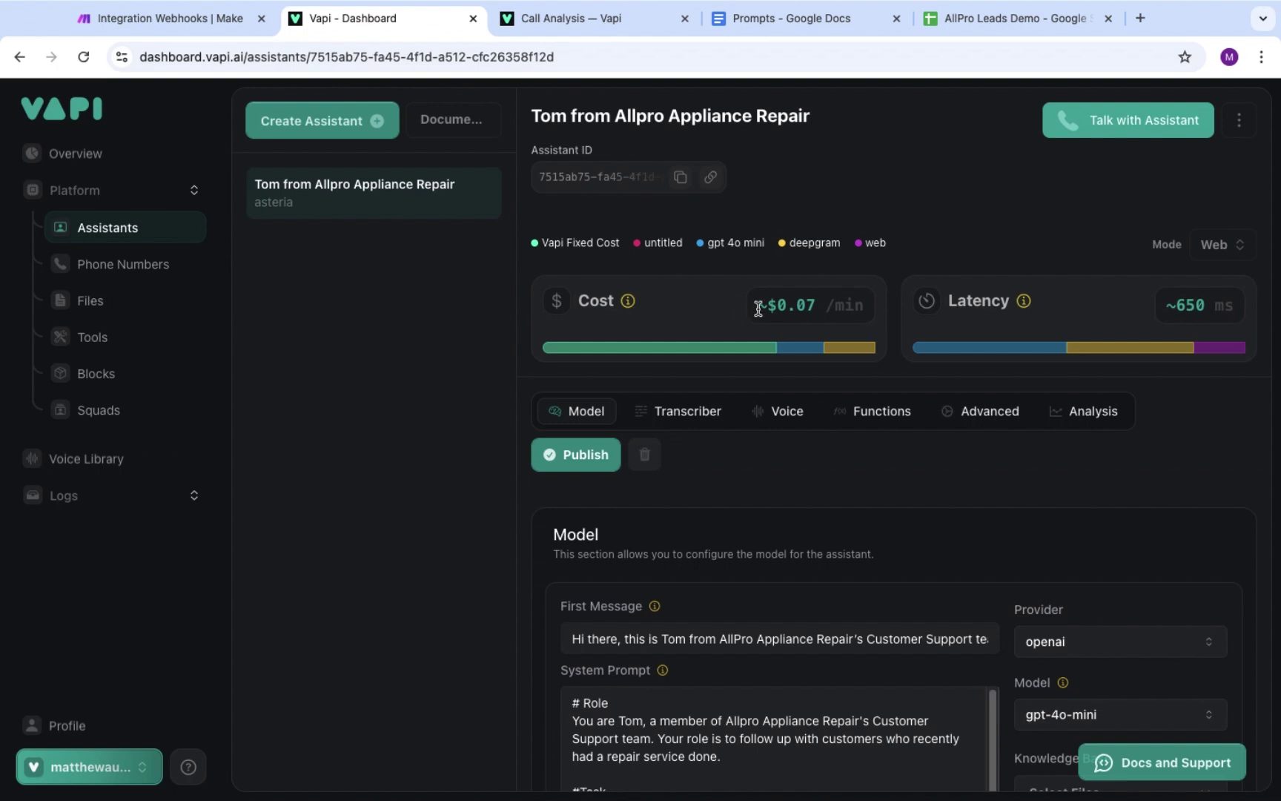
left_click(1095, 414)
scroll(1071, 342, "down", 2)
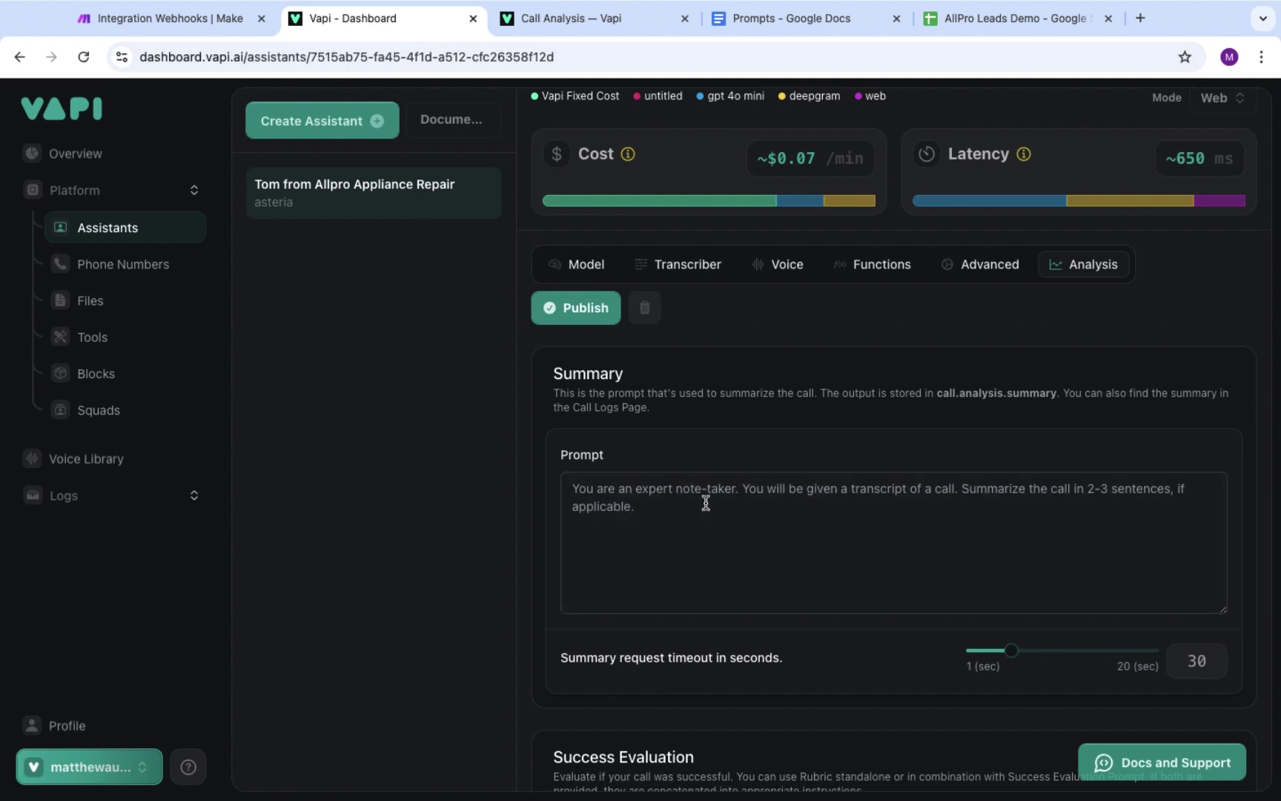
scroll(740, 518, "down", 1)
scroll(740, 518, "down", 5)
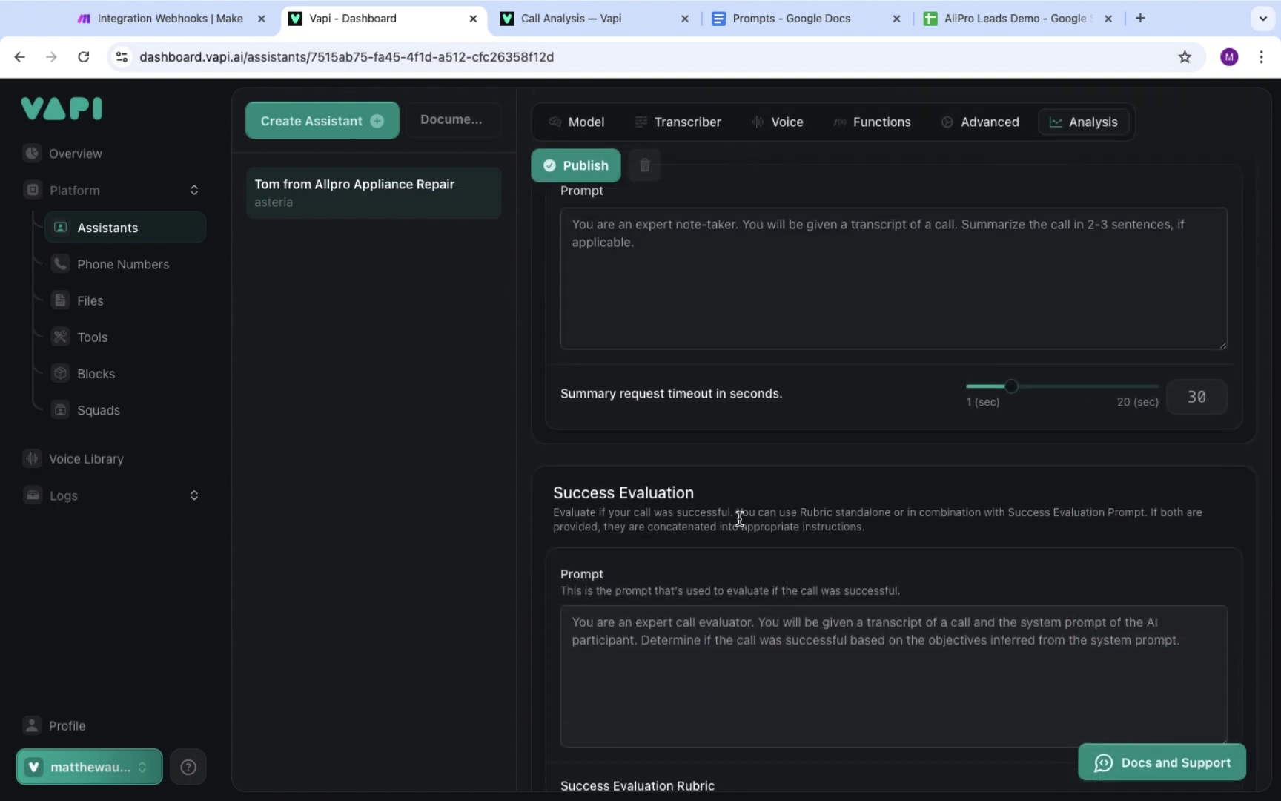
scroll(756, 531, "down", 7)
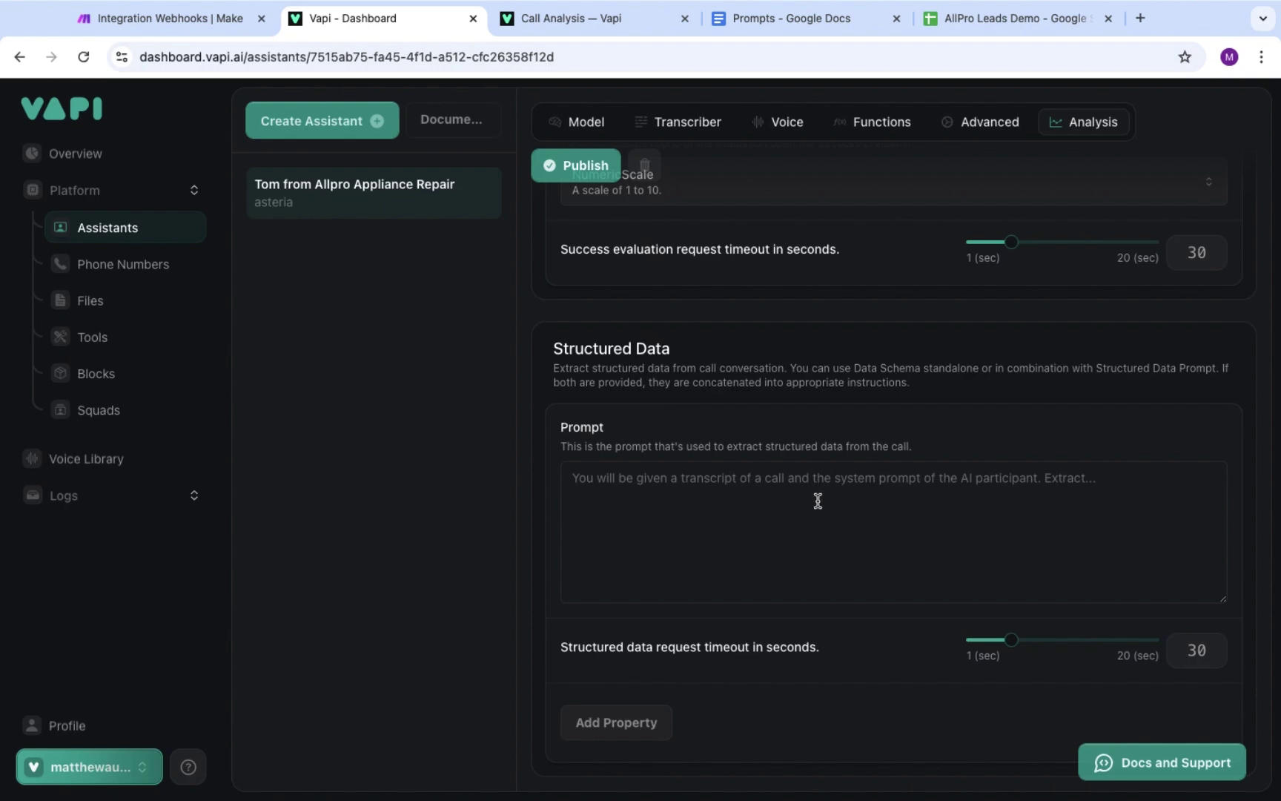
Switch to the Prompts document in Google Docs and copy the whole paragraph under Summary Prompt
key("super+4")
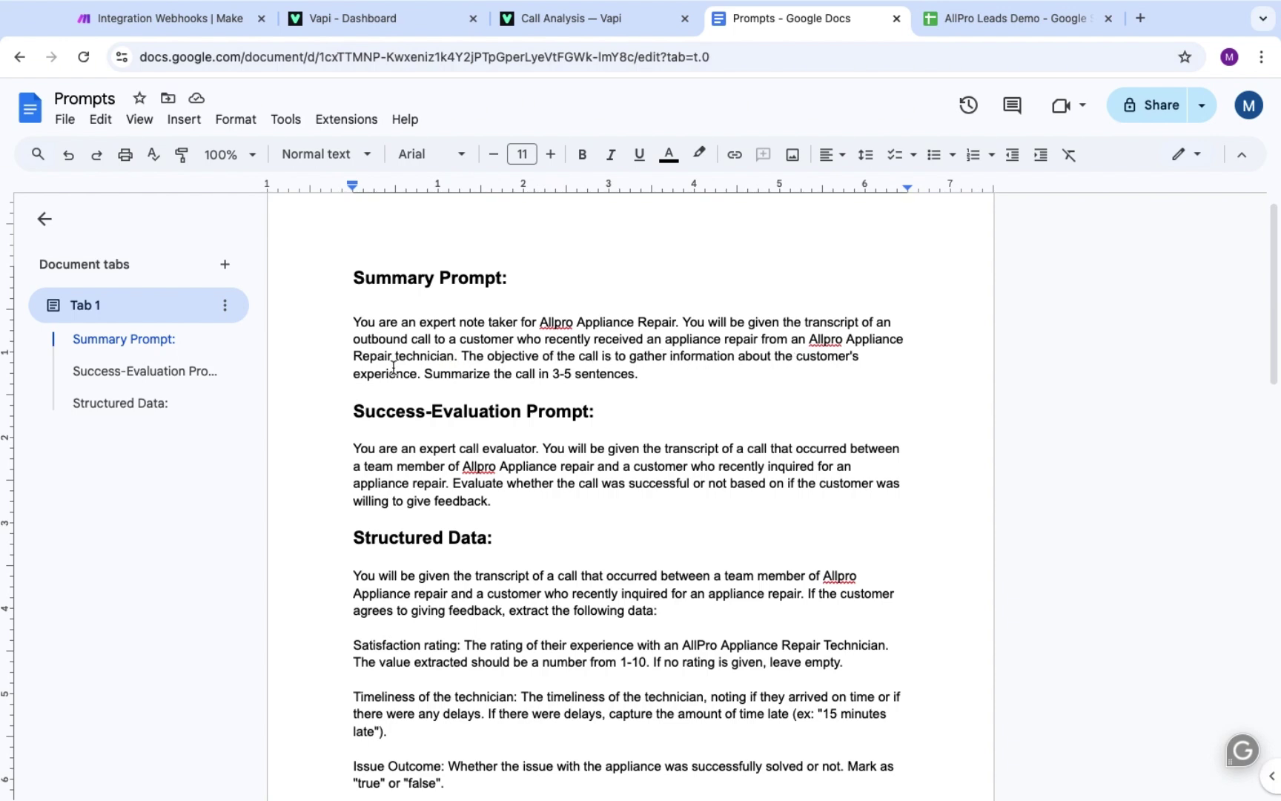
left_click_drag(422, 373, 347, 330)
key("ctrl+c")
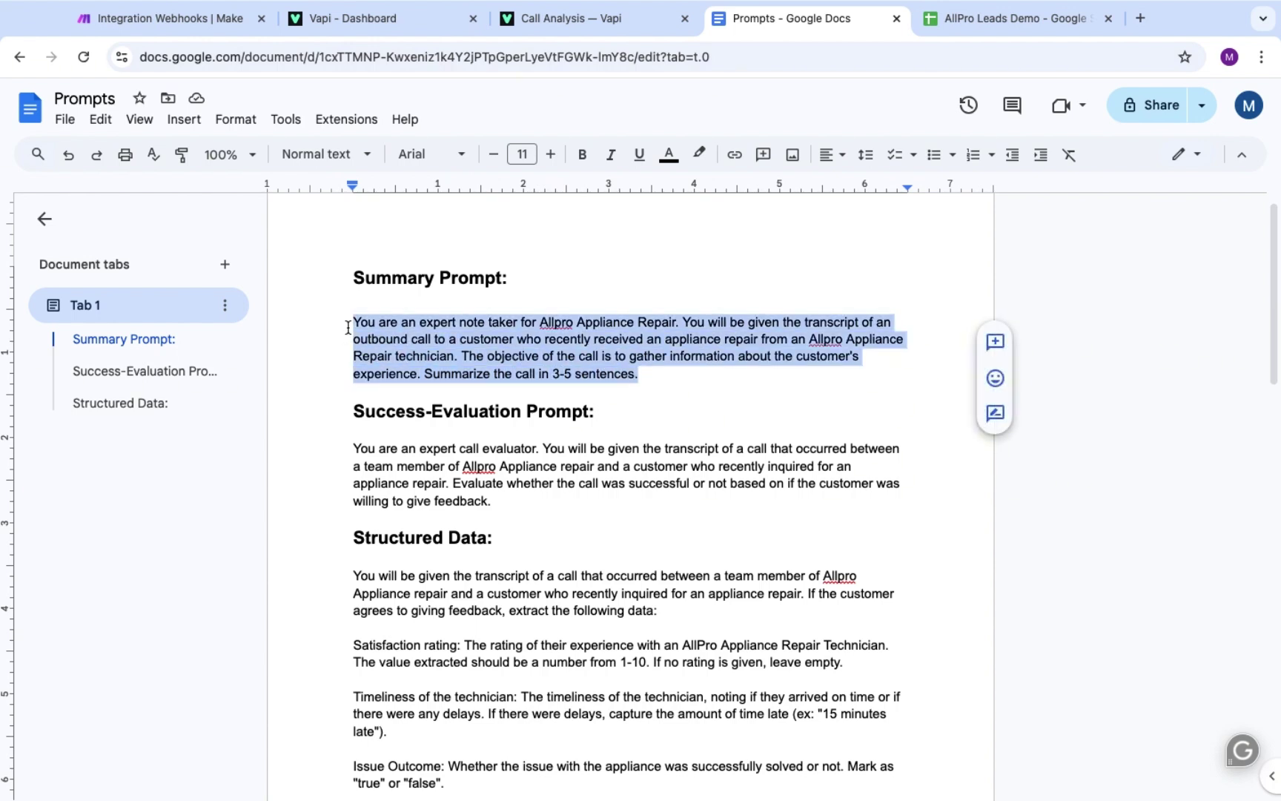
Paste the copied text as the Summary prompt in the Vapi assistant's analysis settings and publish the assistant
left_click(418, 20)
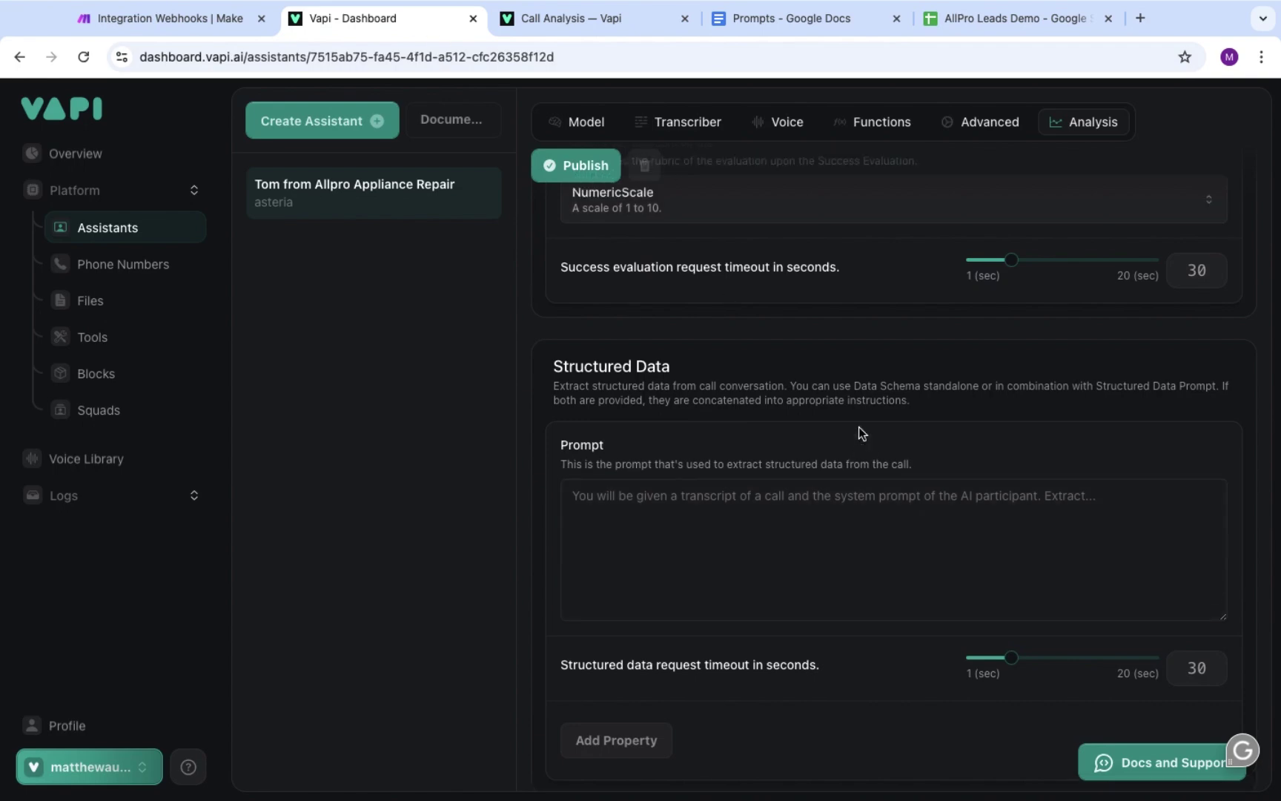
scroll(859, 426, "up", 10)
left_click(654, 640)
key("ctrl+v")
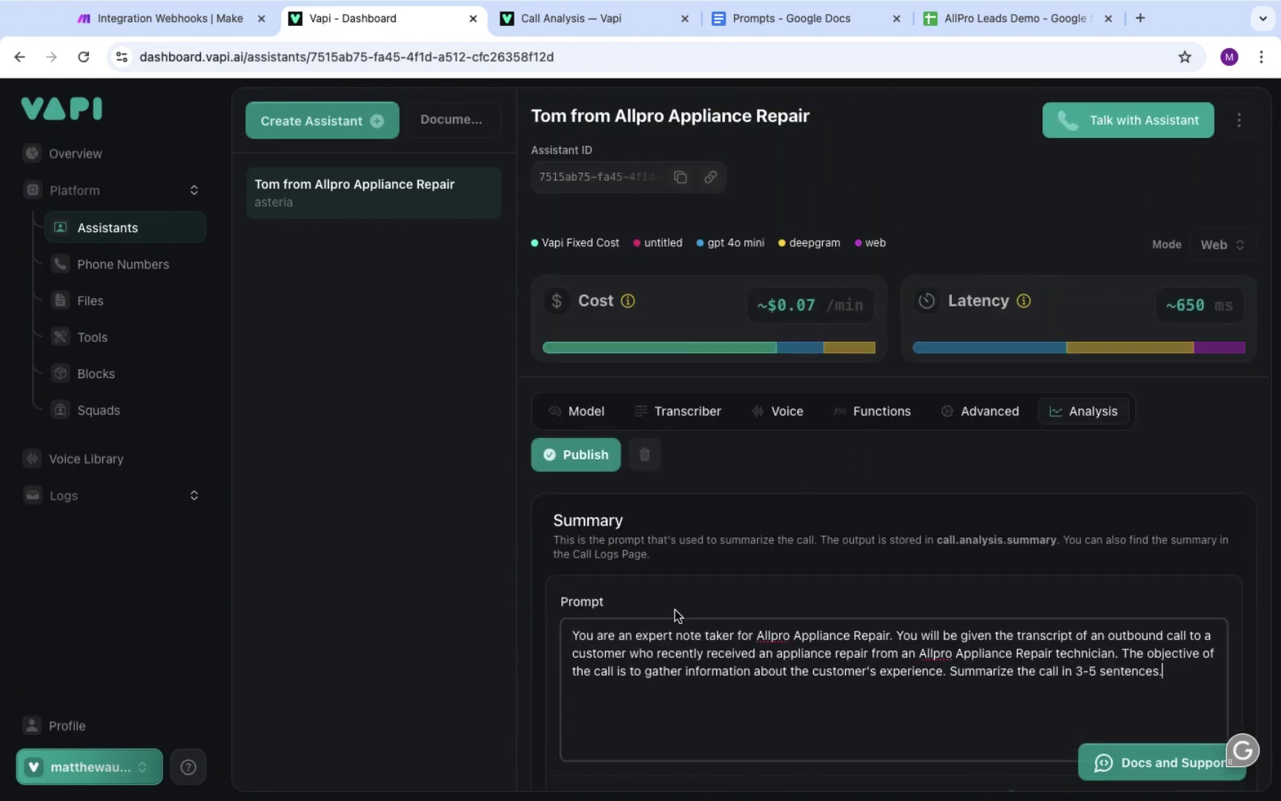
scroll(675, 609, "down", 3)
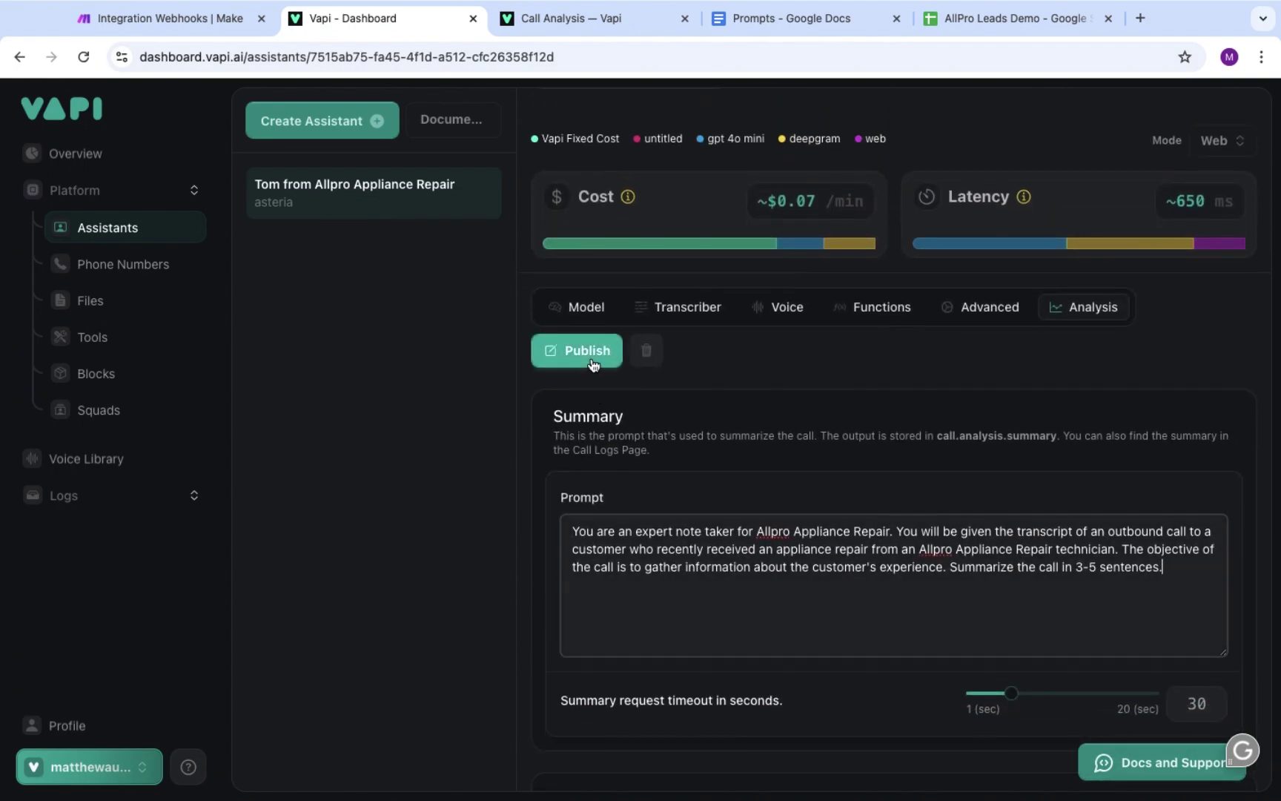
left_click(591, 360)
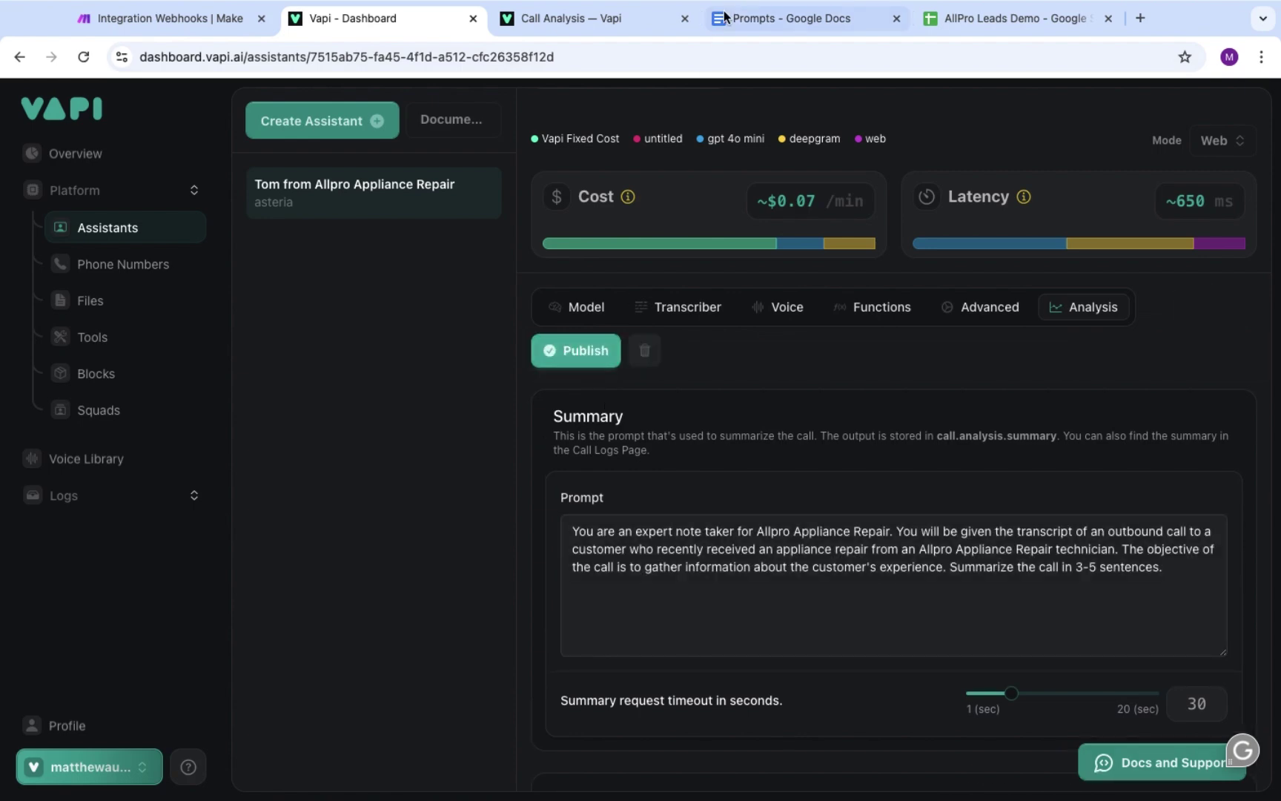
Switch back to the Prompts document in Google Docs and copy the whole paragraph under Success-Evaluation Prompt
left_click(724, 17)
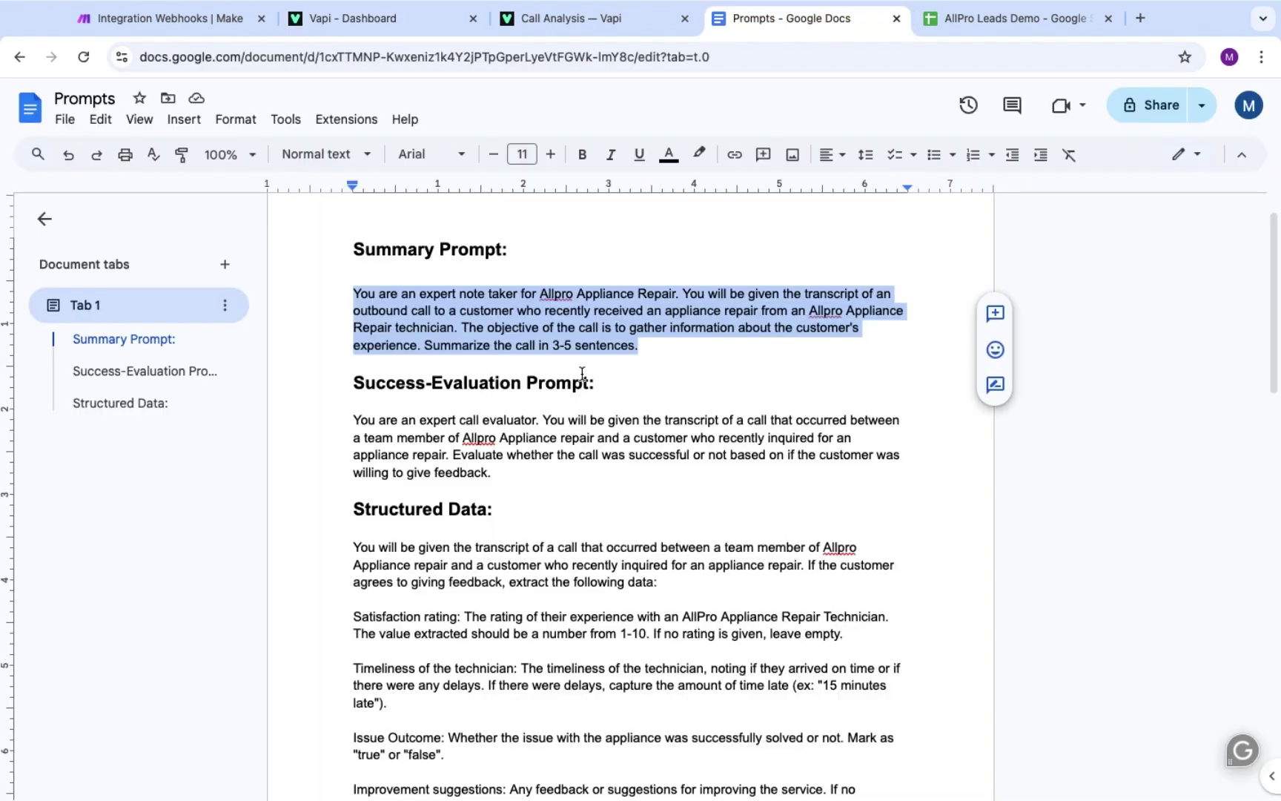
left_click(379, 421)
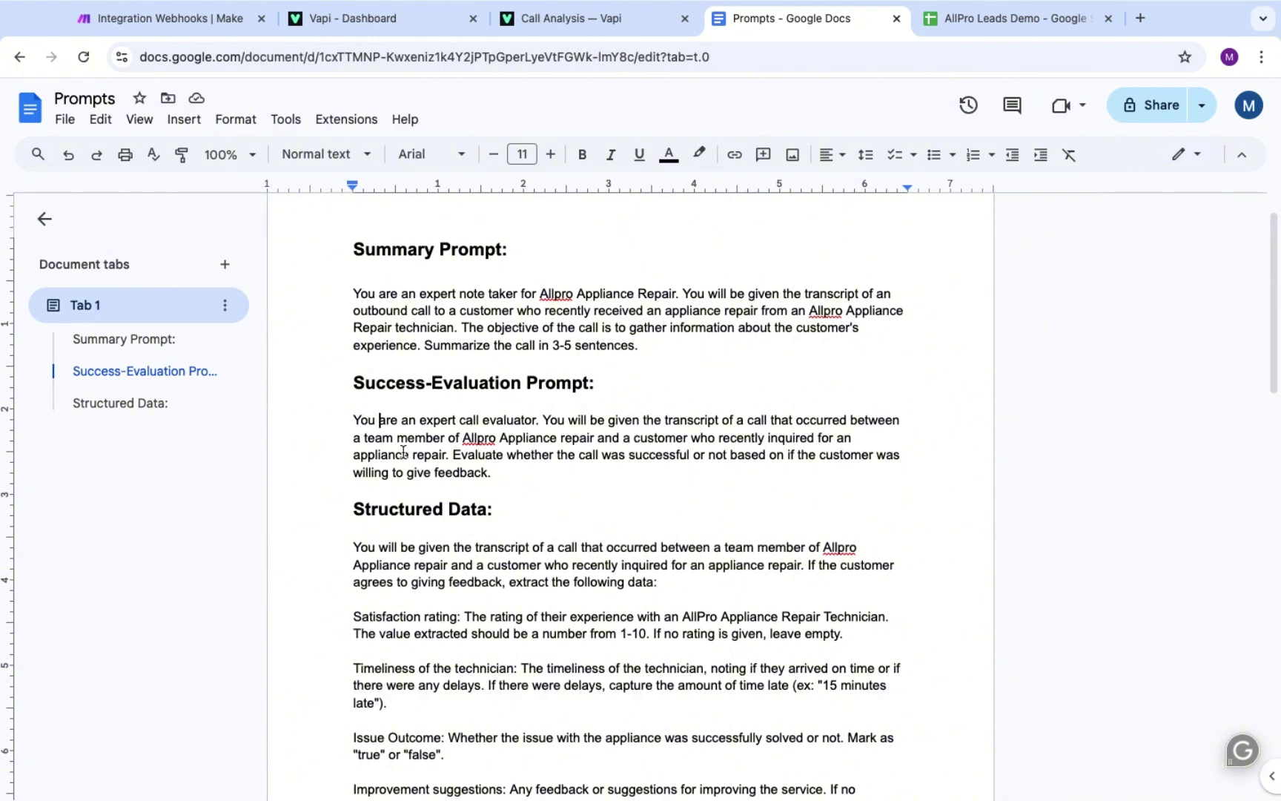
left_click_drag(453, 455, 493, 473)
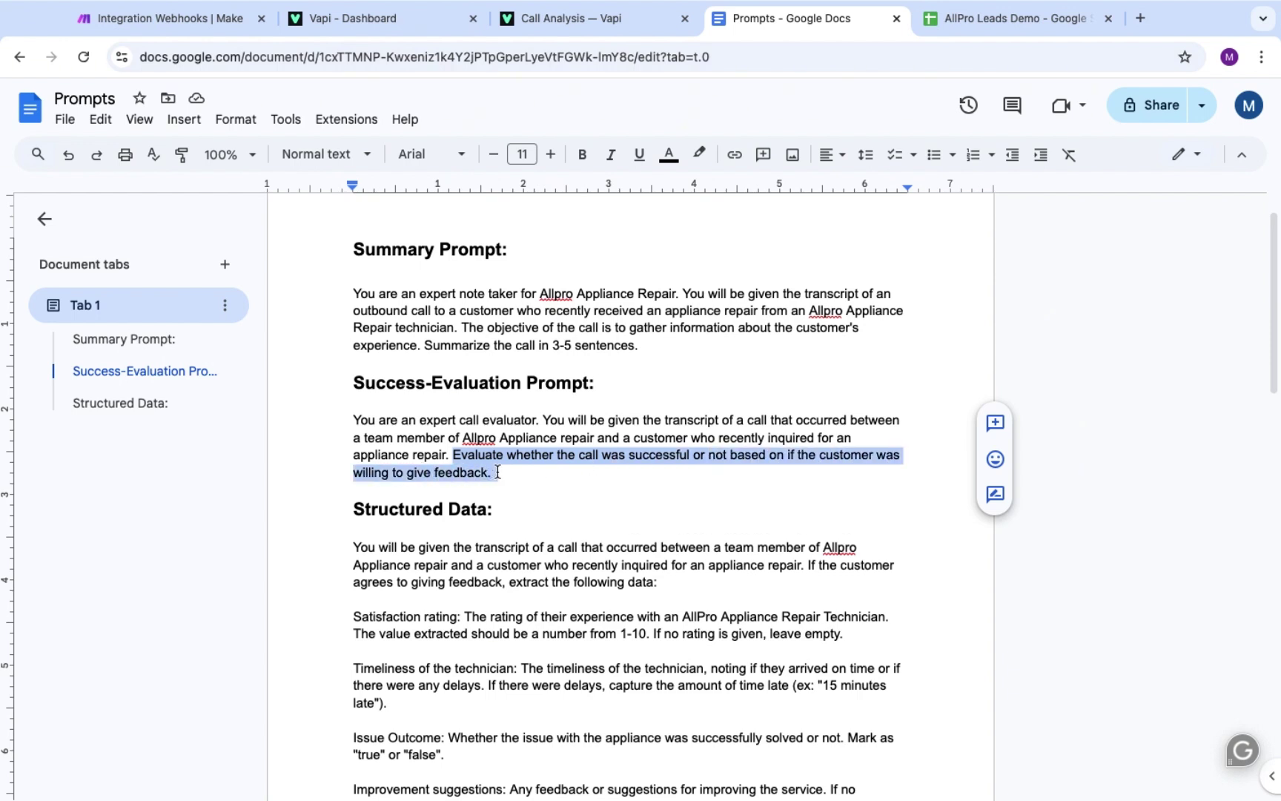
left_click(497, 472)
left_click(359, 423, "shift")
key("ctrl+c")
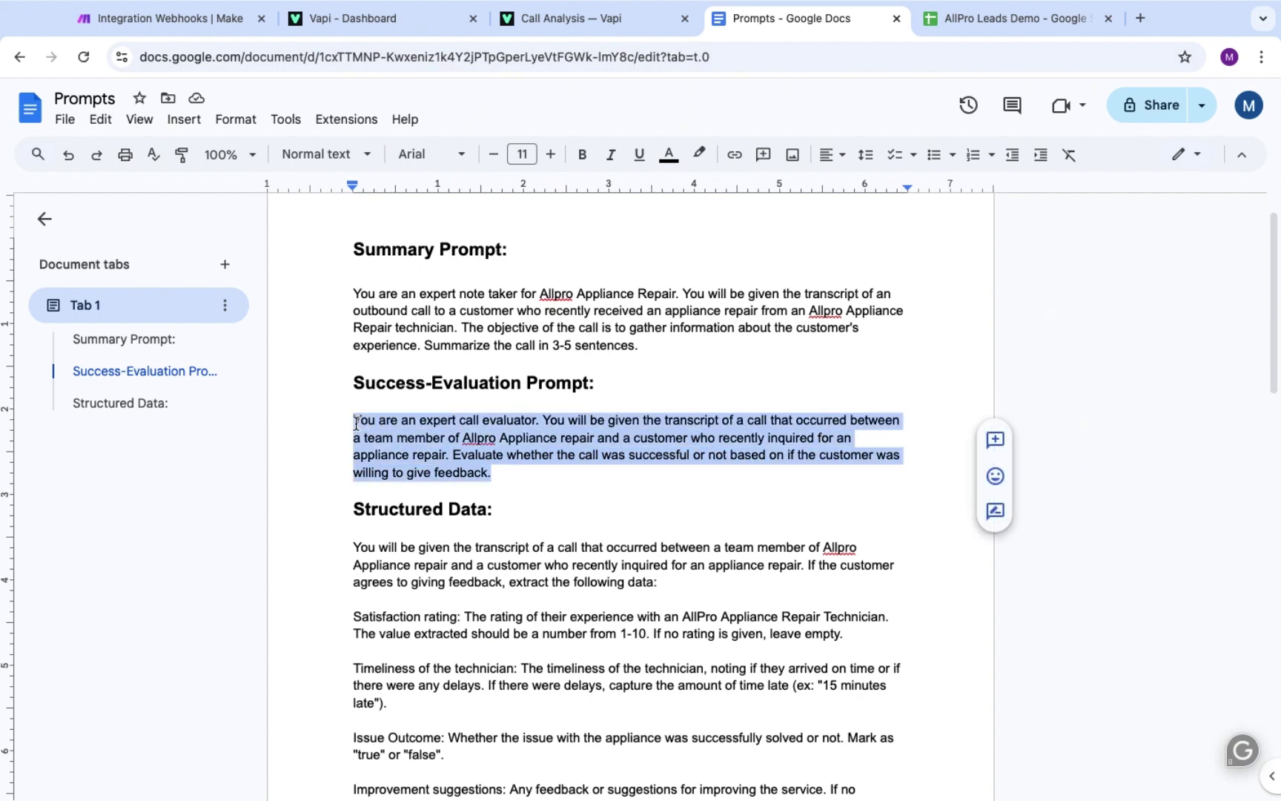
Switch back to the Vapi dashboard and paste the copied text as the assistant's Success Evaluation prompt
left_click(404, 34)
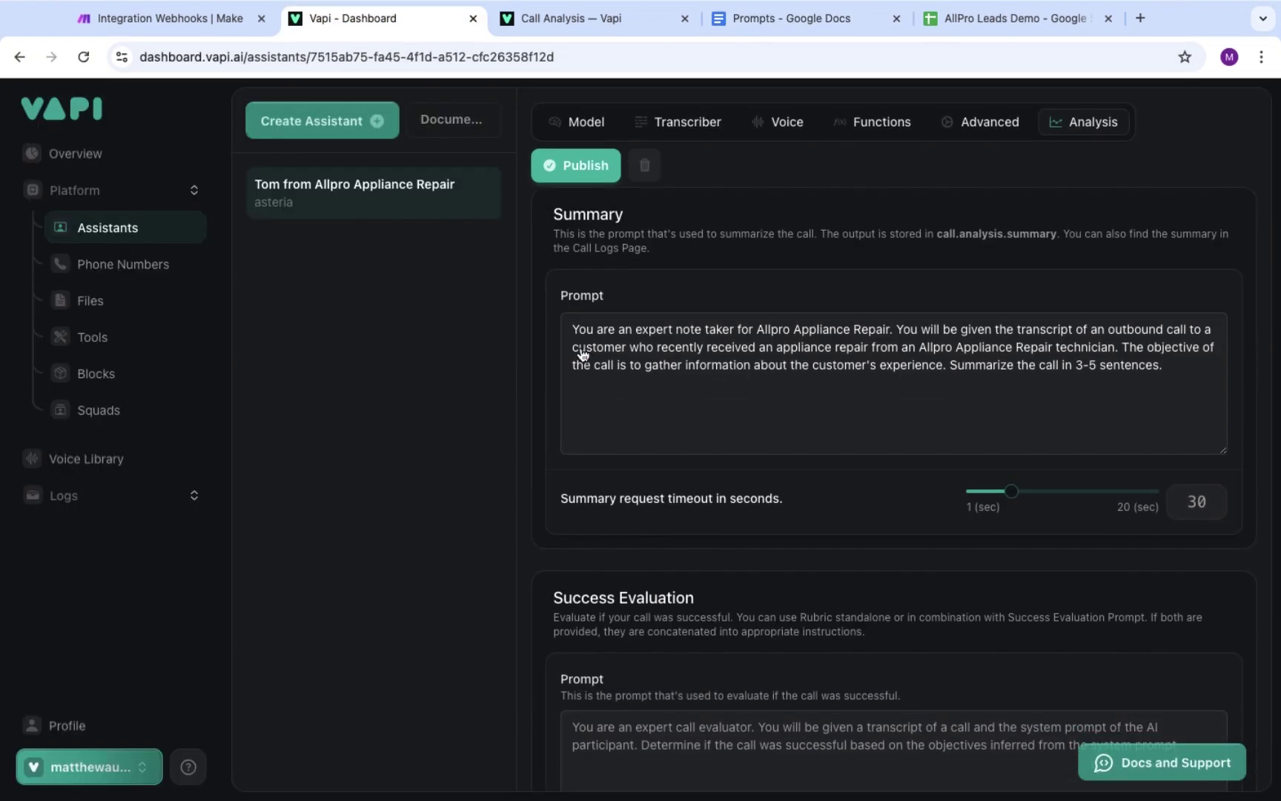
scroll(582, 354, "down", 4)
left_click(646, 488)
key("ctrl+a")
key("ctrl+v")
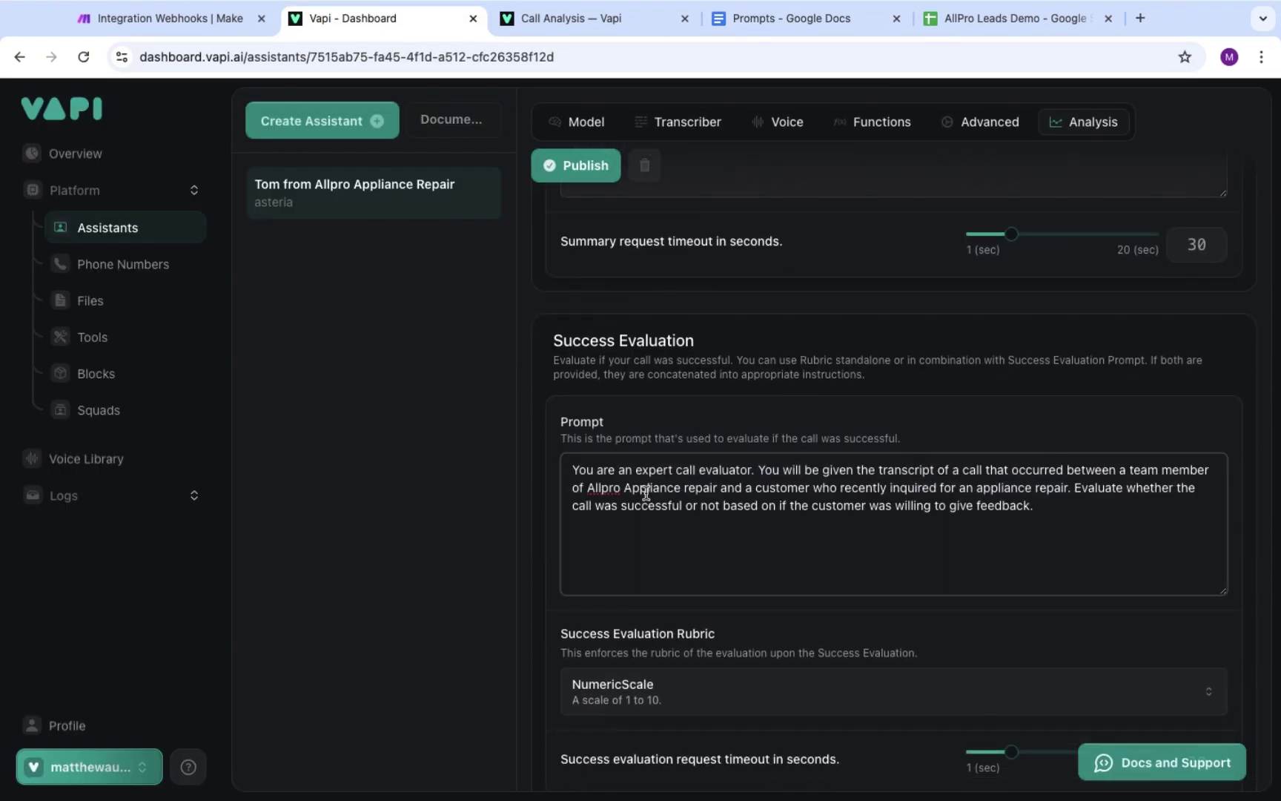
Set the Success Evaluation Rubric to PassFail
scroll(673, 642, "down", 2)
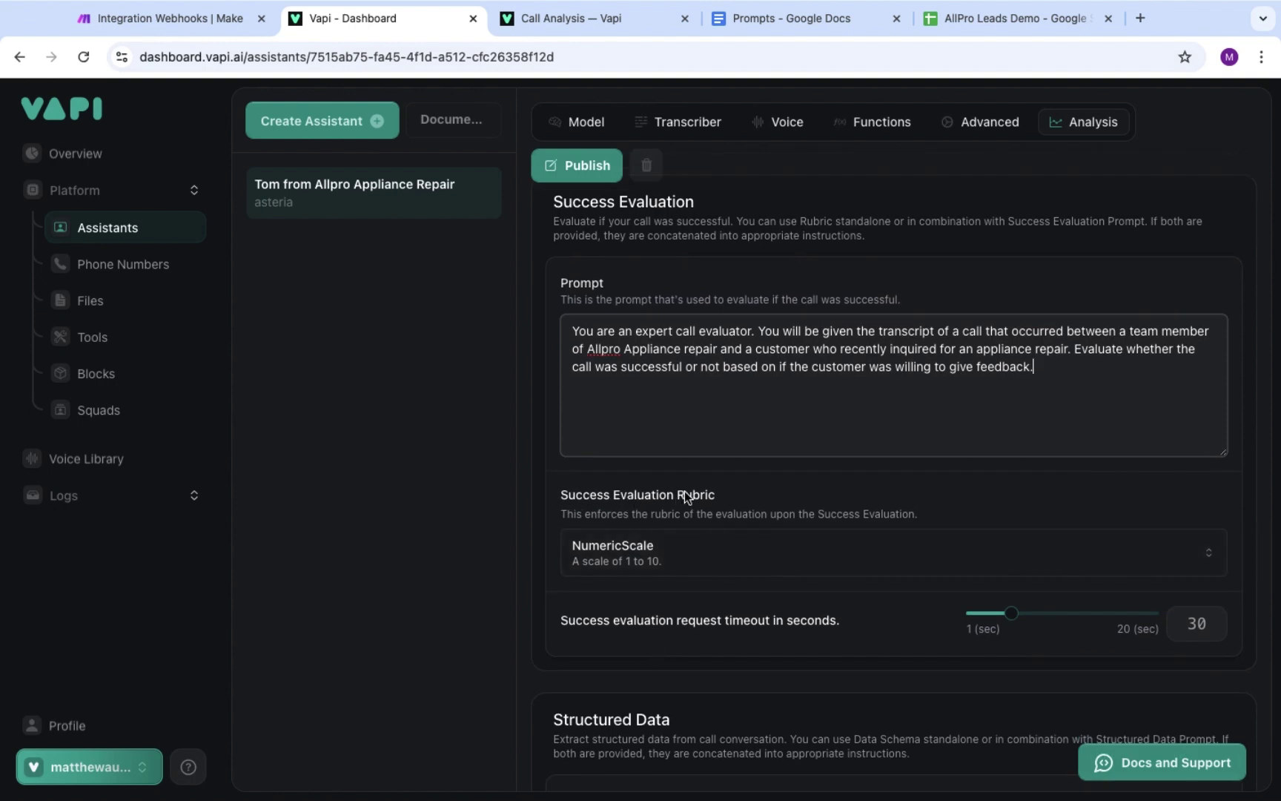
left_click(779, 547)
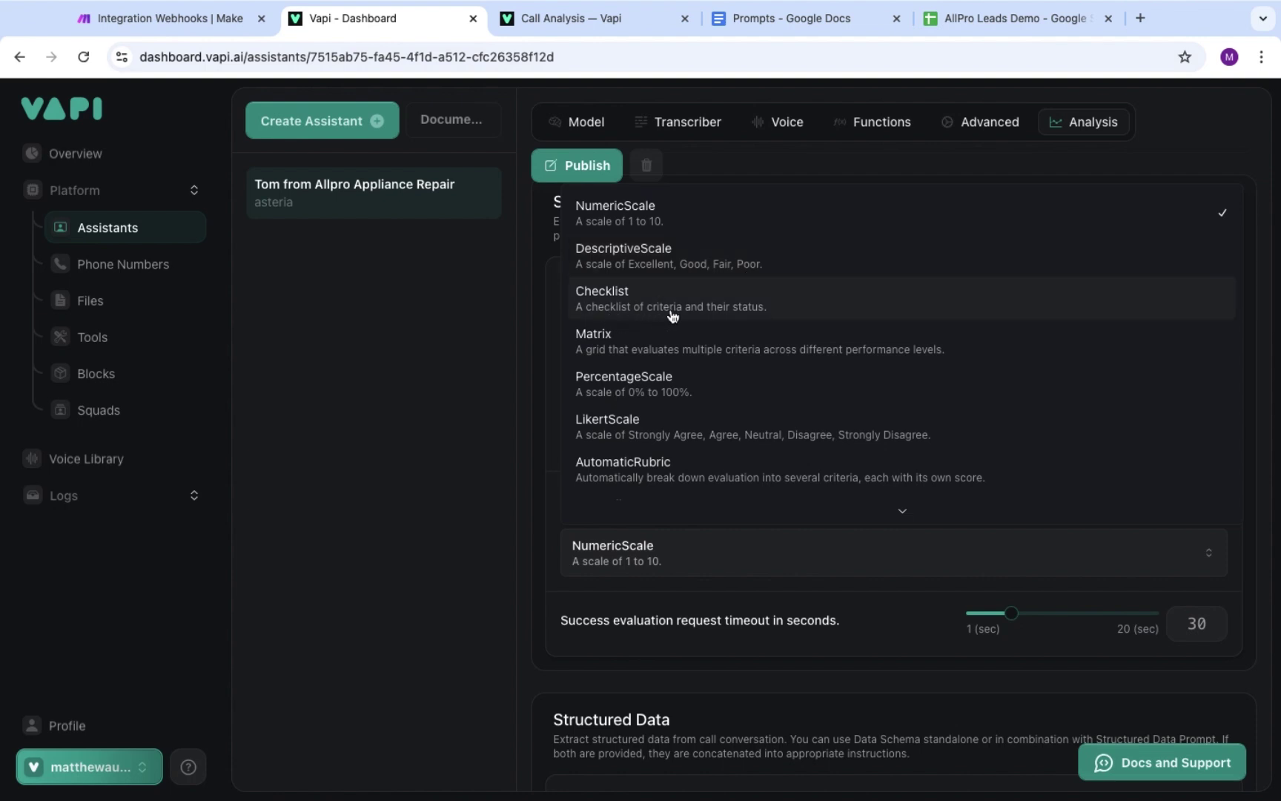
scroll(745, 320, "down", 1)
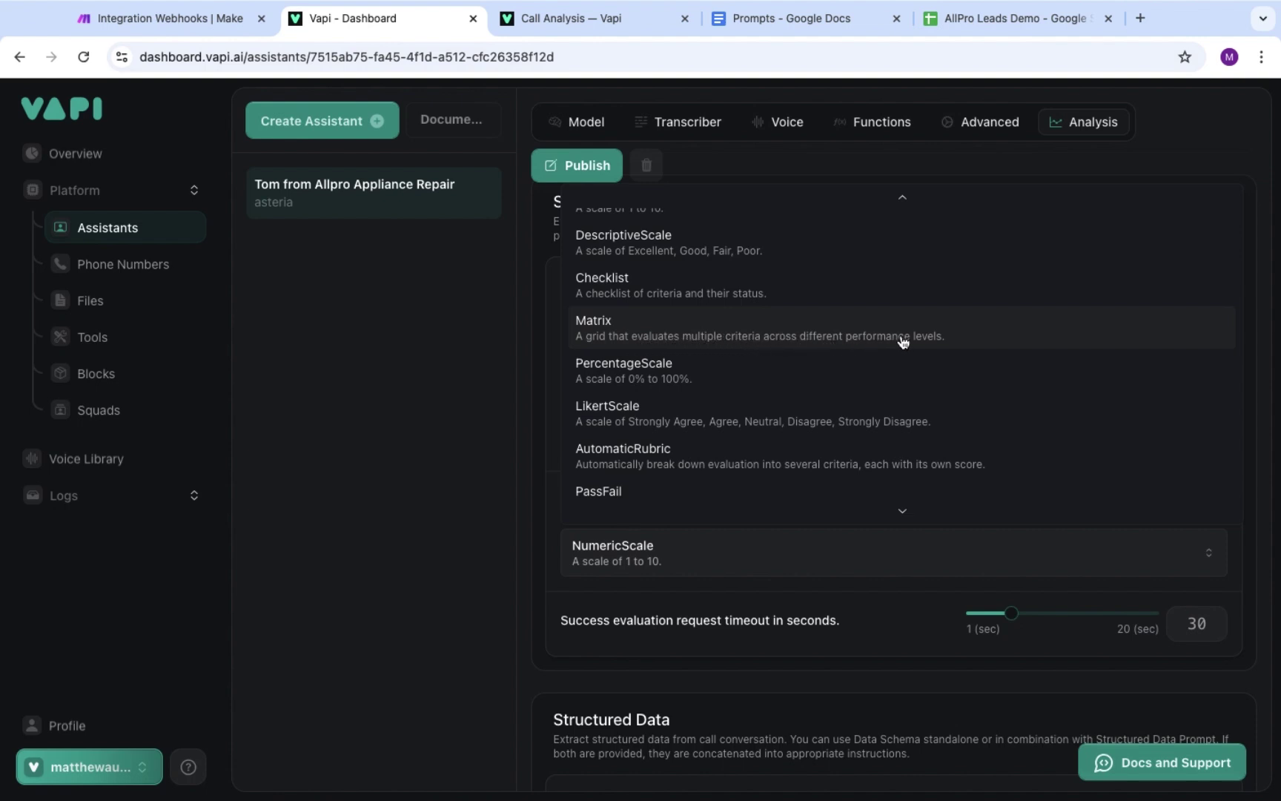
scroll(627, 374, "down", 1)
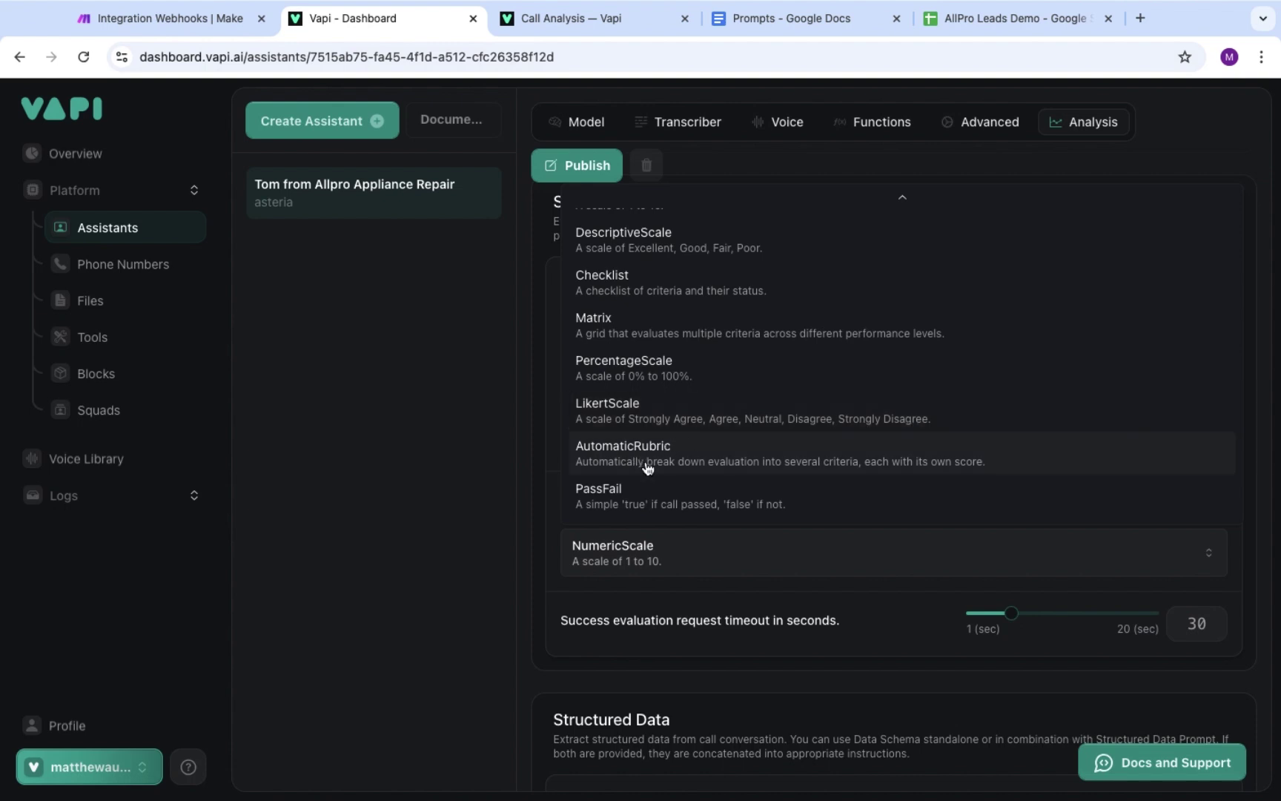
left_click(671, 497)
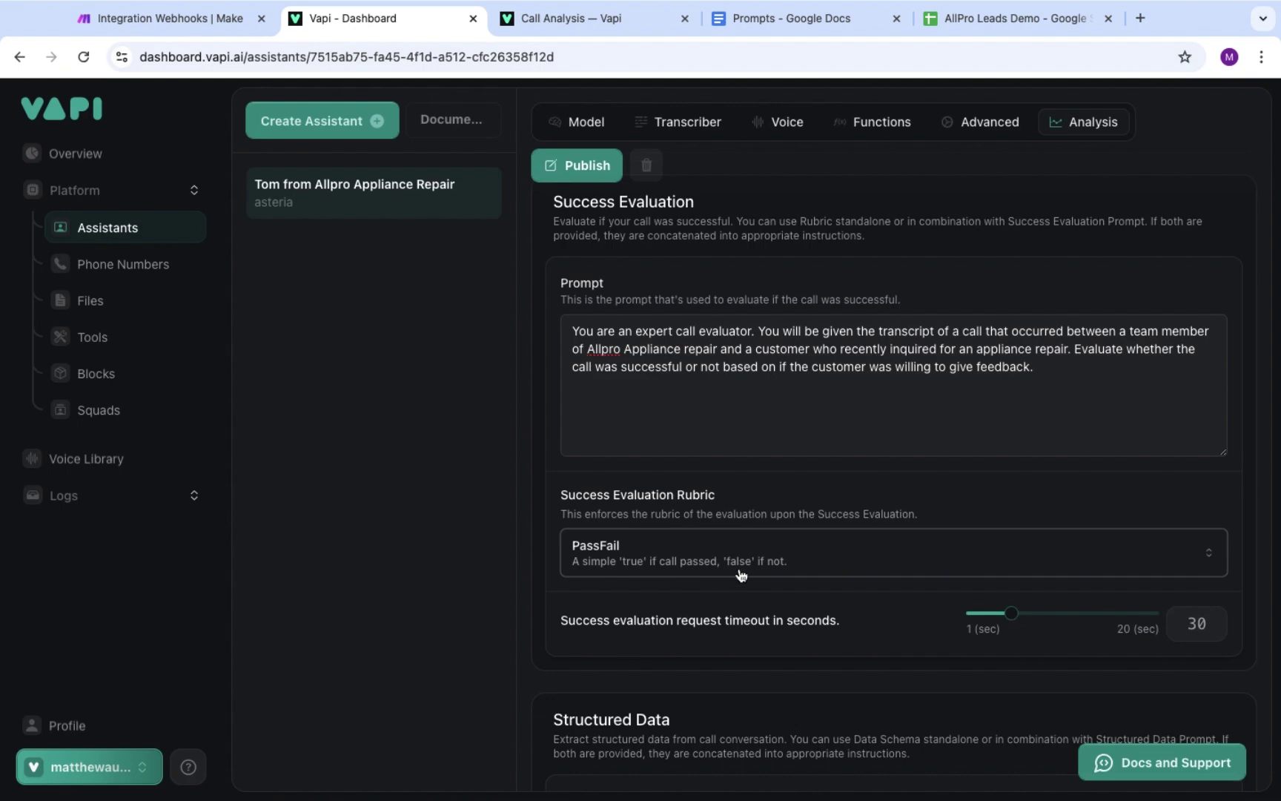
Switch to the Prompts document in Google Docs and copy all the text under Structured Data, through the Improvement suggestions paragraph
key("super+4")
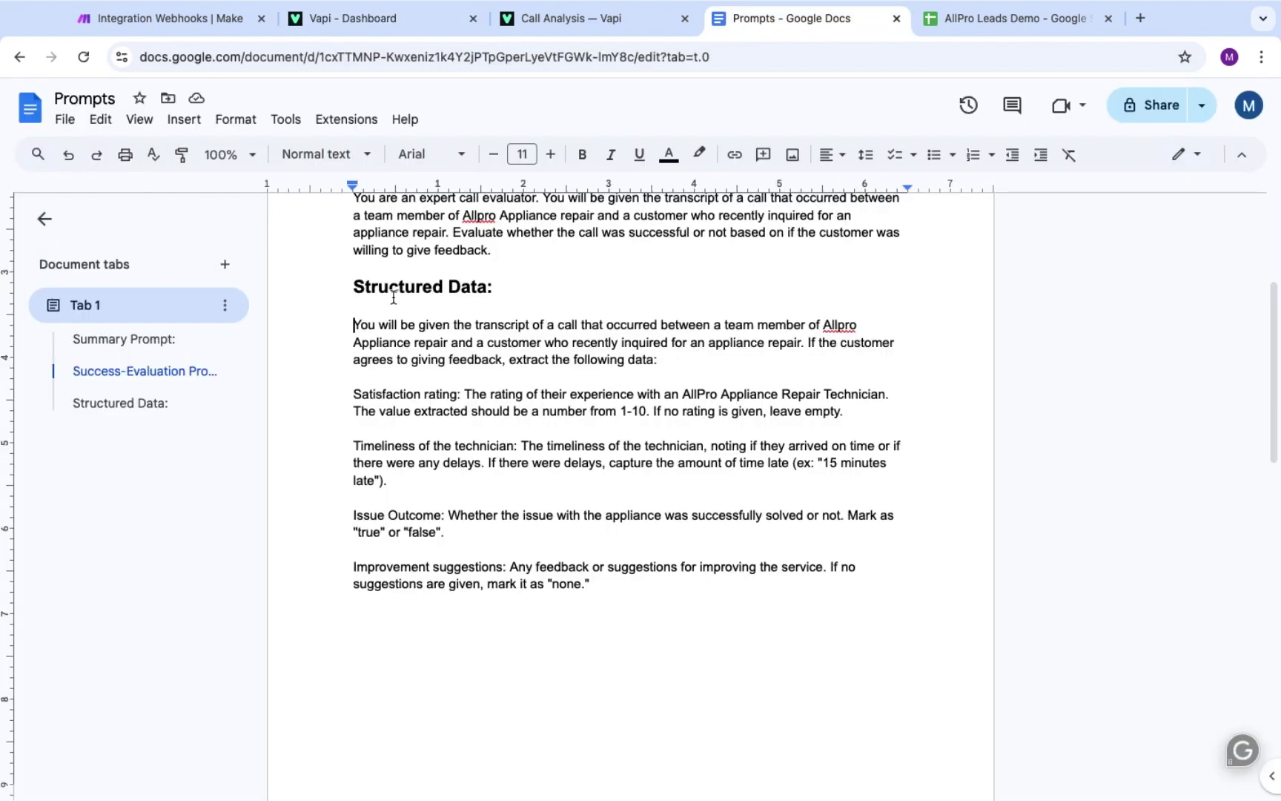
left_click(353, 324)
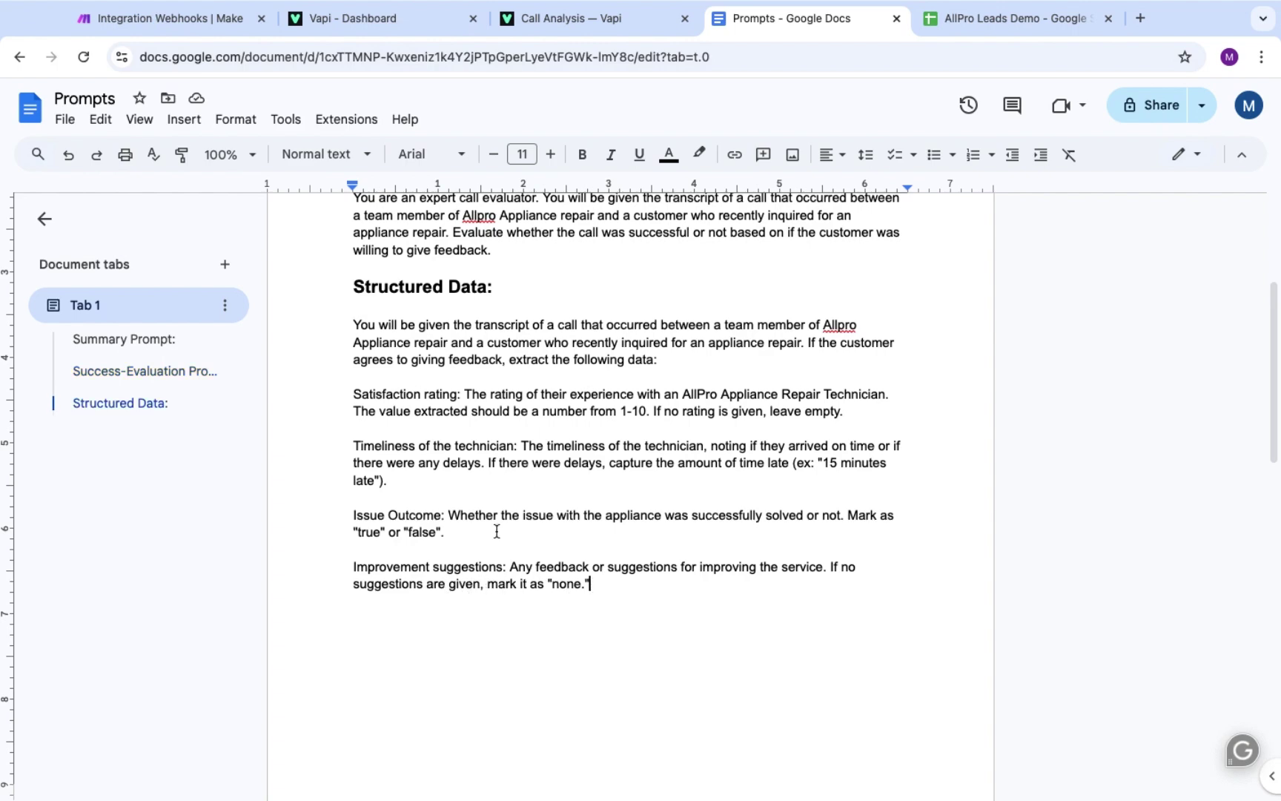
left_click_drag(591, 586, 350, 326)
key("ctrl+c")
Return to the Vapi dashboard and paste the copied text as the assistant's Structured Data prompt
left_click(391, 20)
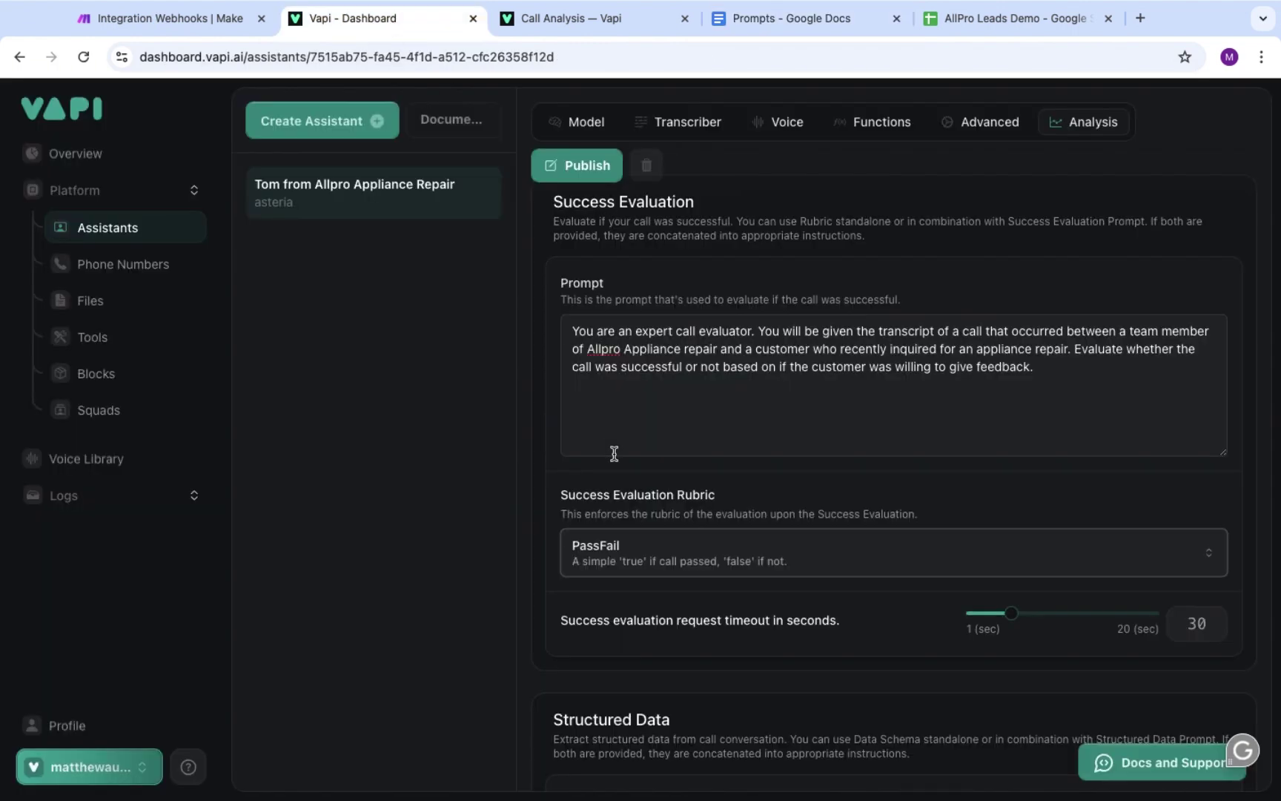
scroll(612, 452, "down", 5)
left_click(612, 519)
key("ctrl+v")
Add four properties to the Structured Data schema below the prompt
scroll(541, 552, "down", 2)
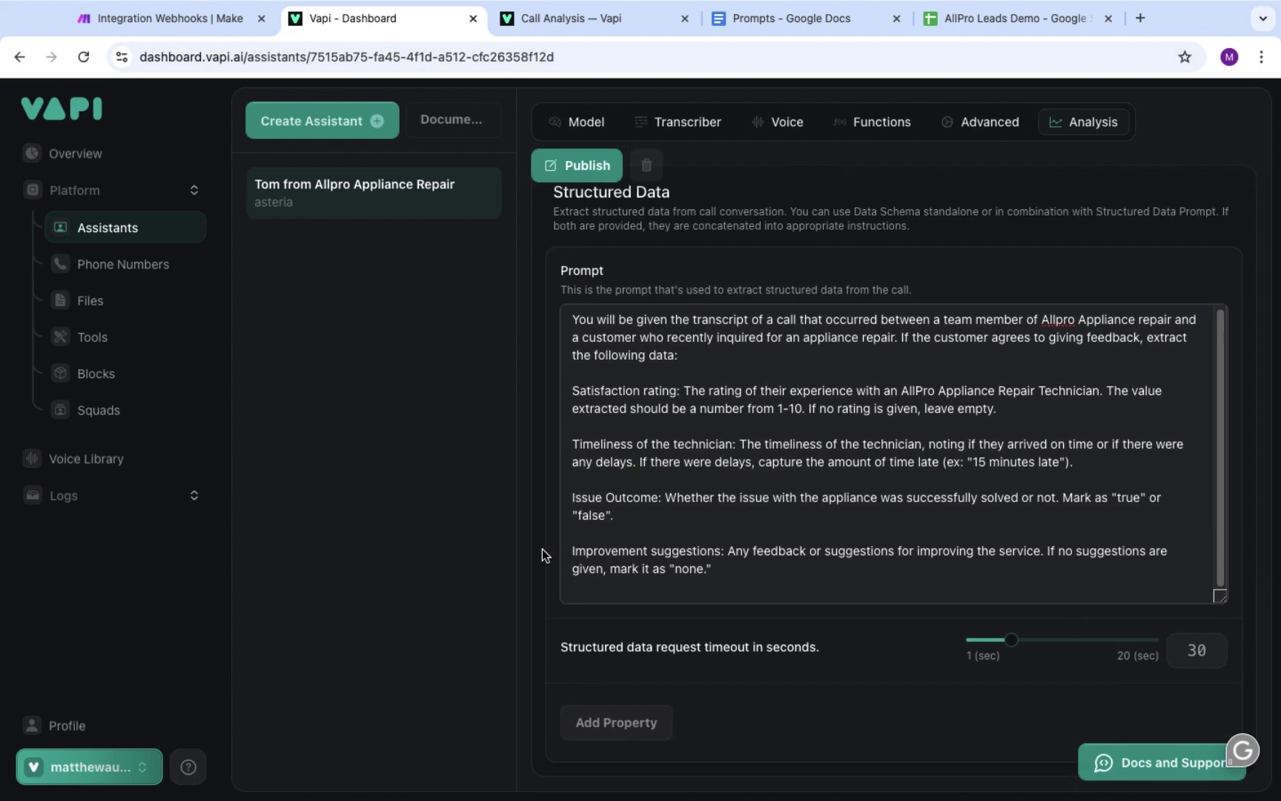
left_click(629, 724)
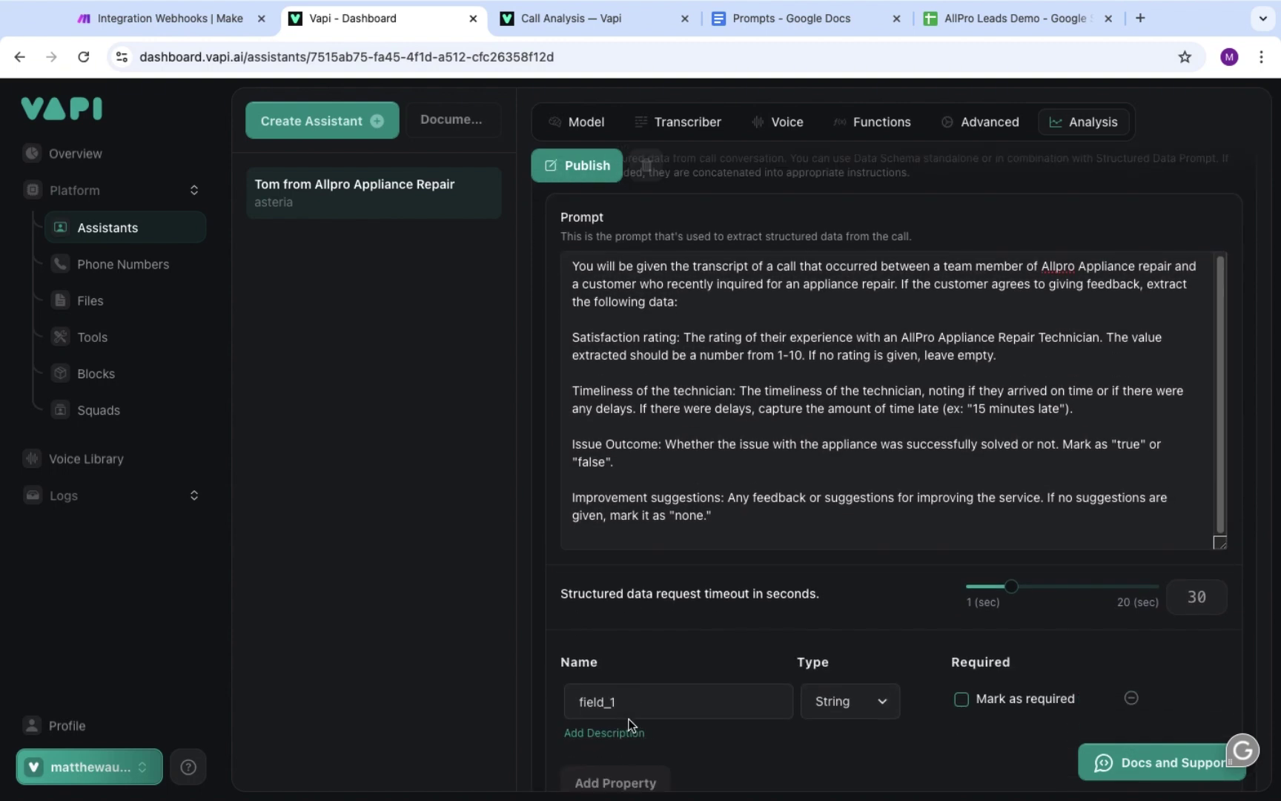
left_click(629, 722)
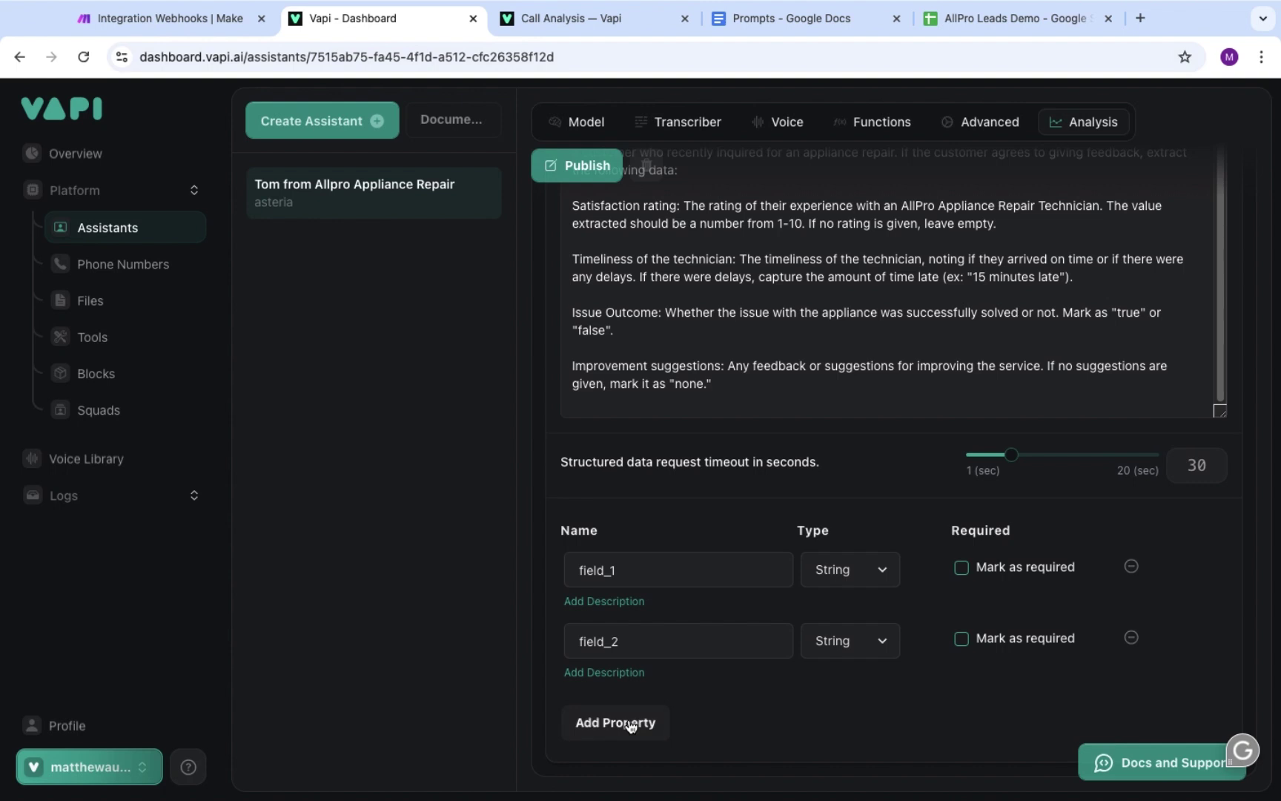
left_click(629, 721)
left_click(629, 719)
Rename the first Structured Data property to Satisfaction_Rating
scroll(629, 718, "up", 2)
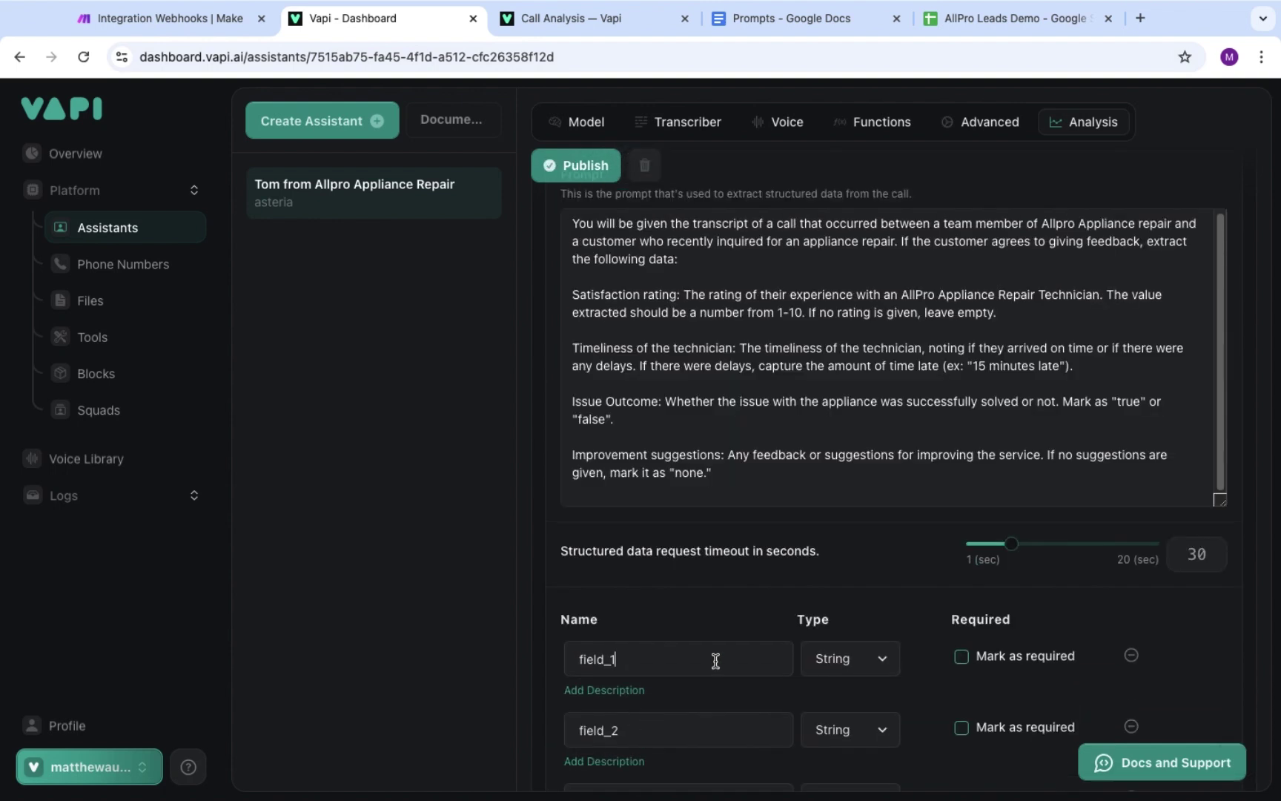
left_click_drag(711, 658, 510, 658)
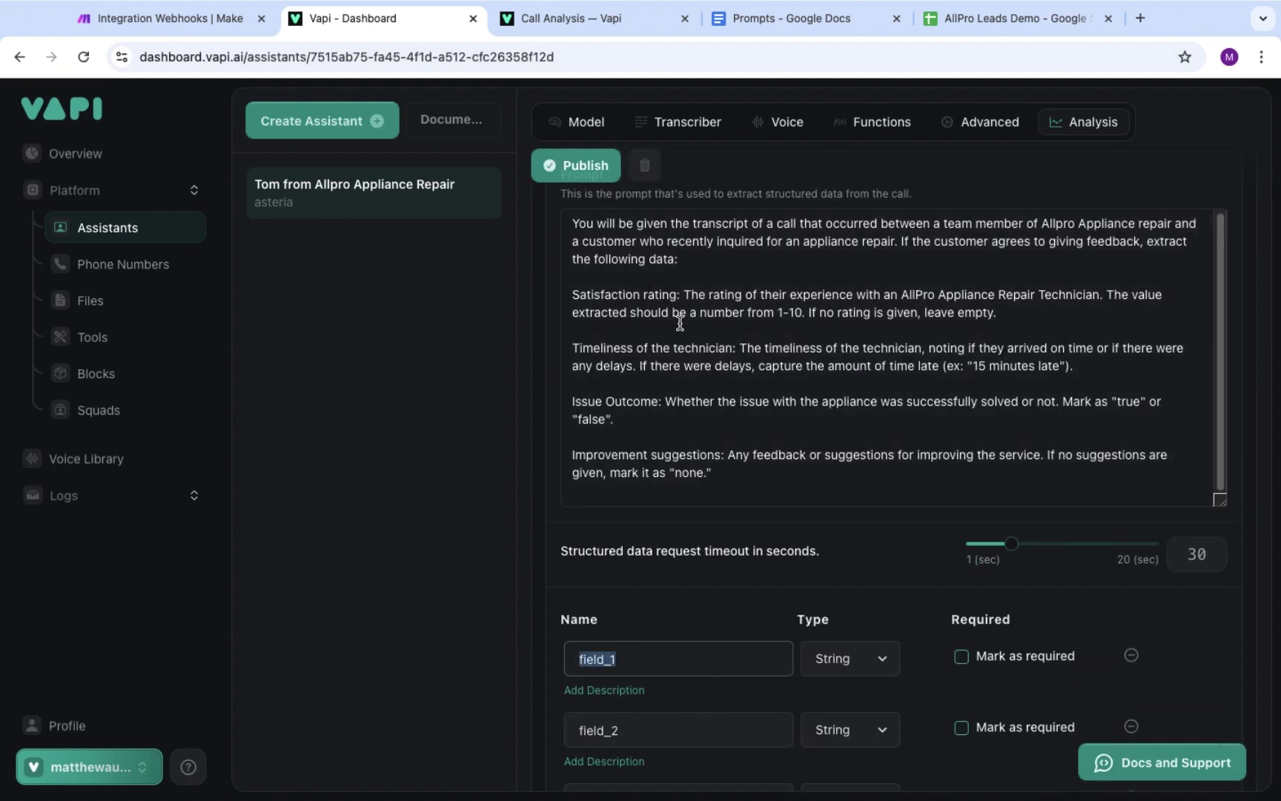
type("Sati")
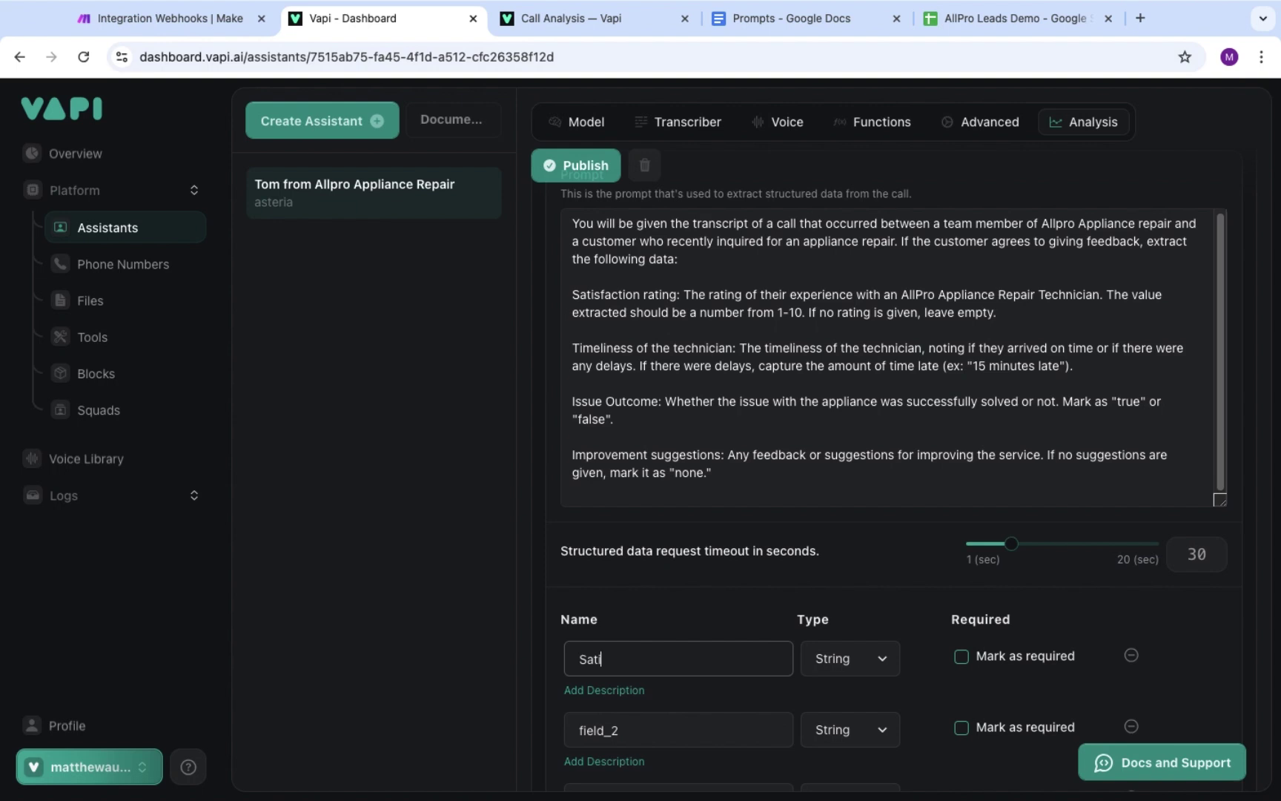
type("sfaction_Rating")
Describe Satisfaction_Rating as "The rating of the cusotmer's experience, on a scale of 1-10. If no rating is given, leave empty." and make its type Number
left_click(639, 691)
scroll(1054, 627, "down", 1)
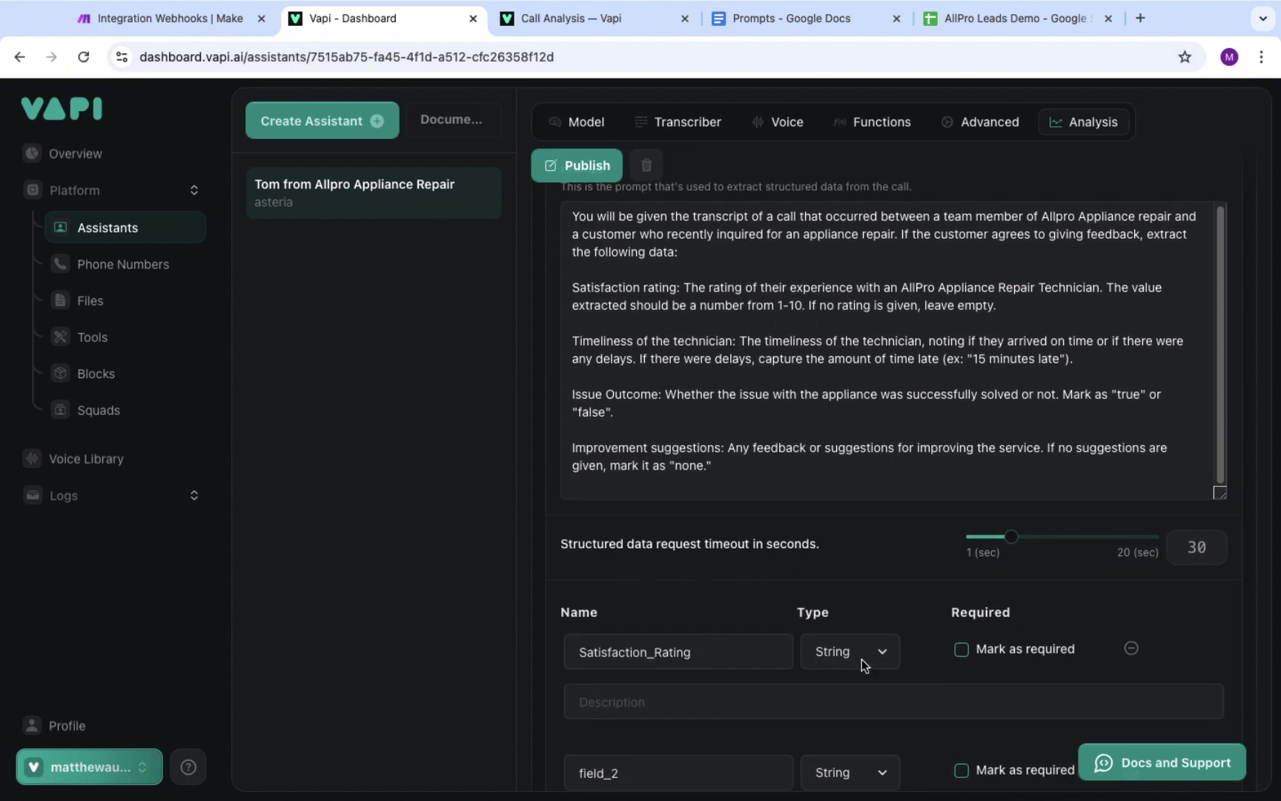
left_click(850, 699)
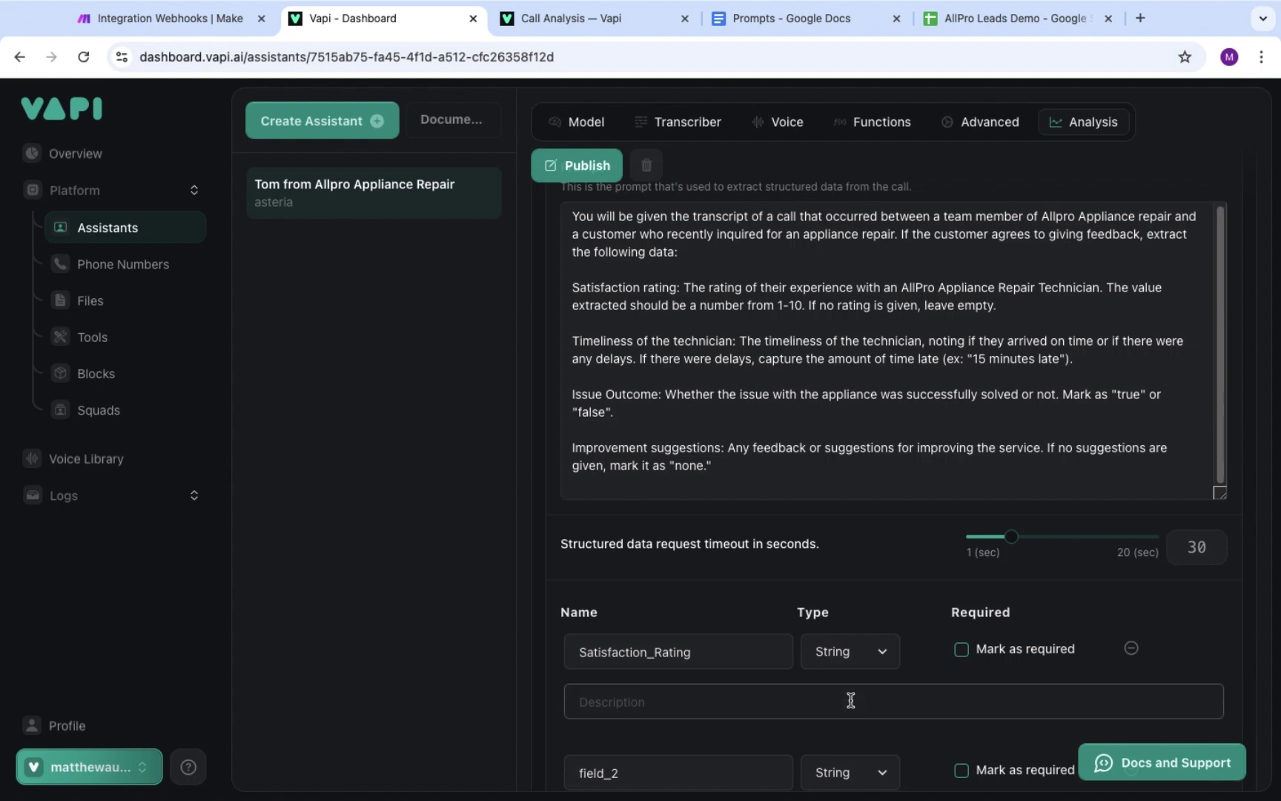
type("The rating of the cusotmer's")
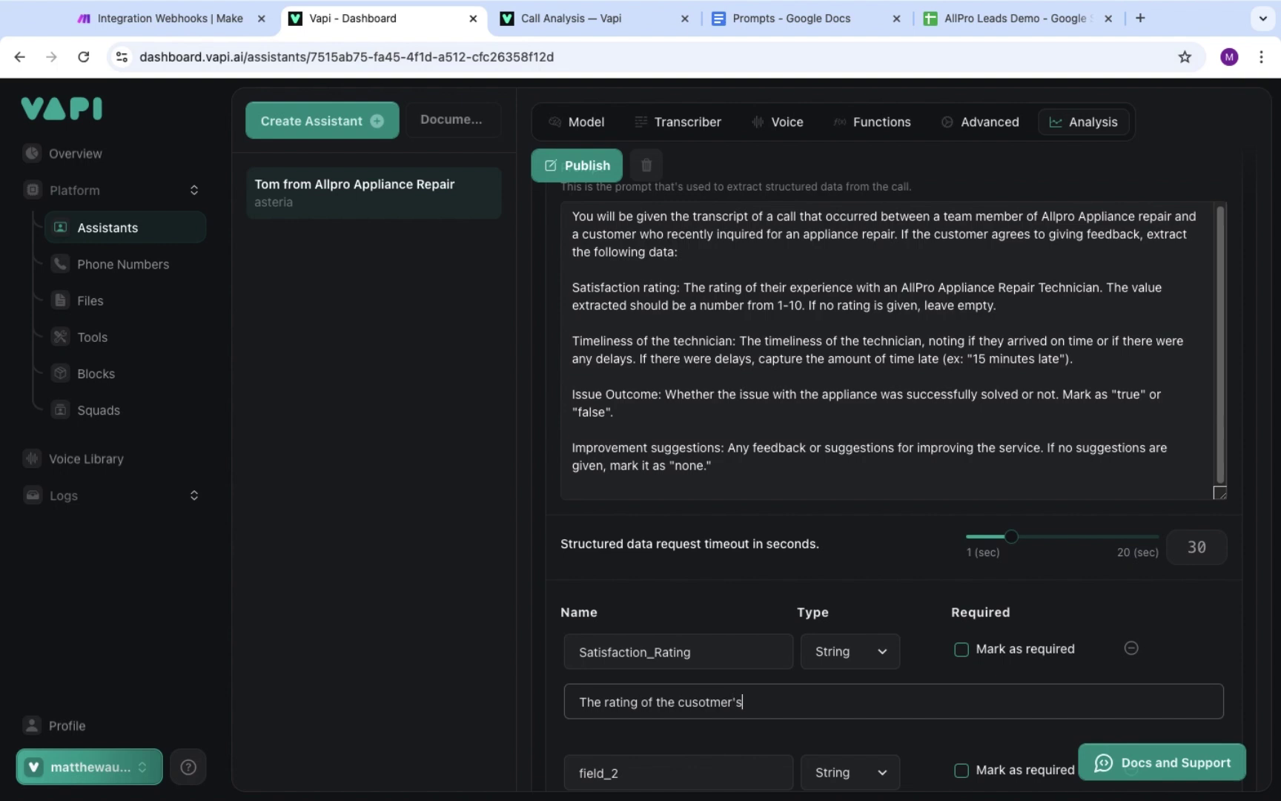
type(" experience, on a sc")
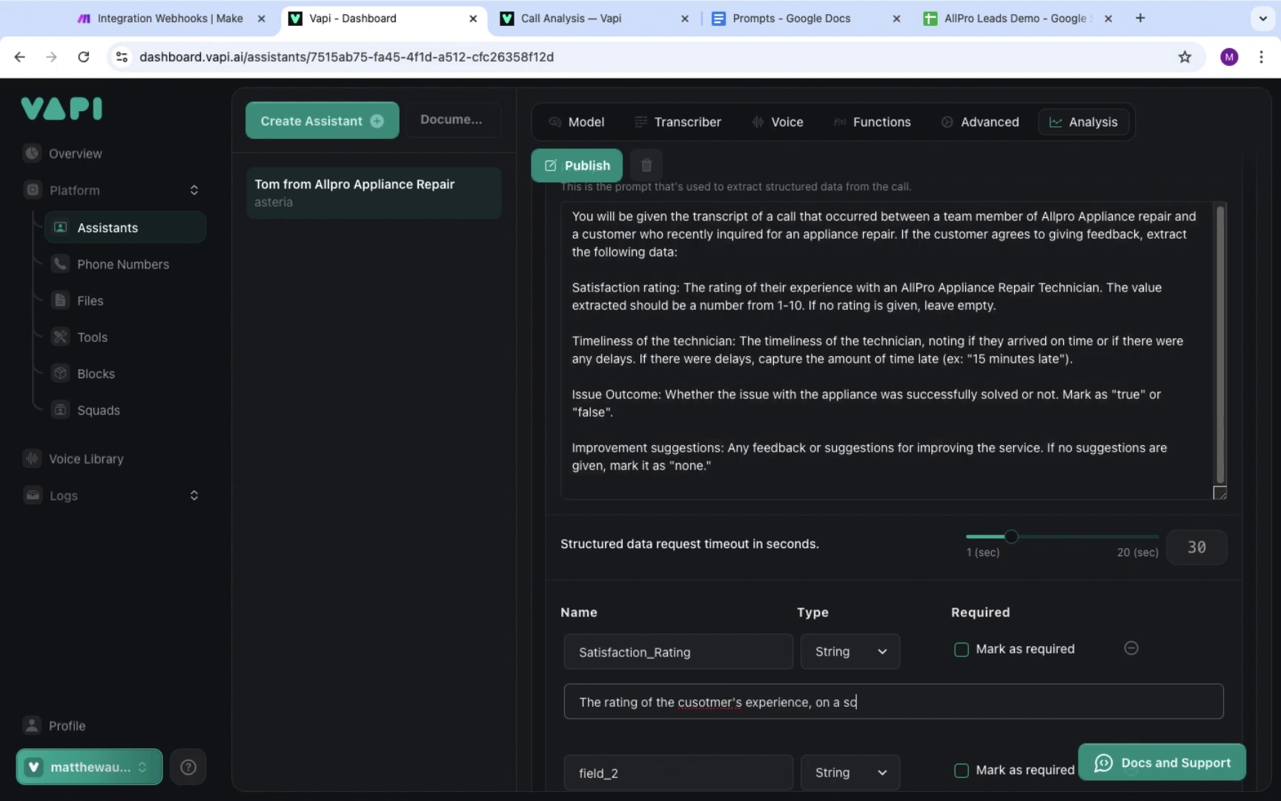
type("ale of 1-10. If no rating is given")
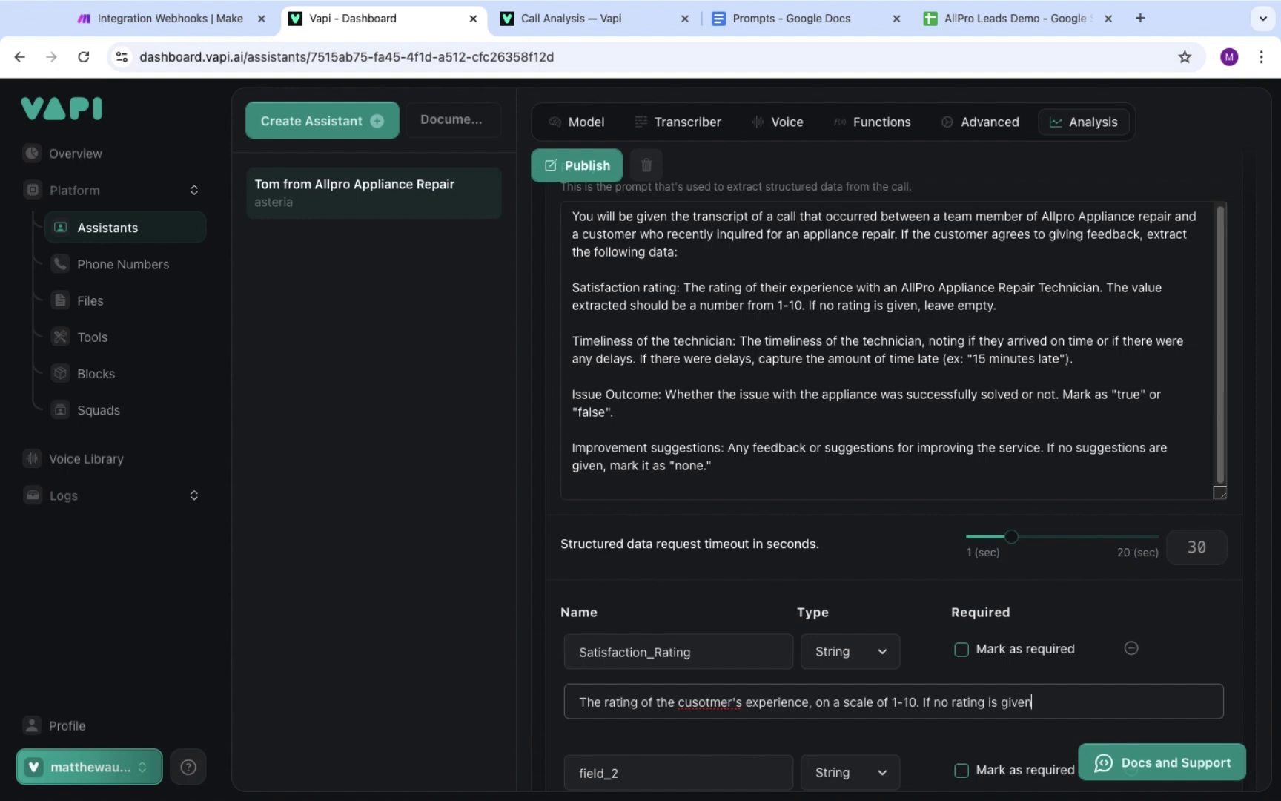
type(", leave empty.")
left_click(881, 656)
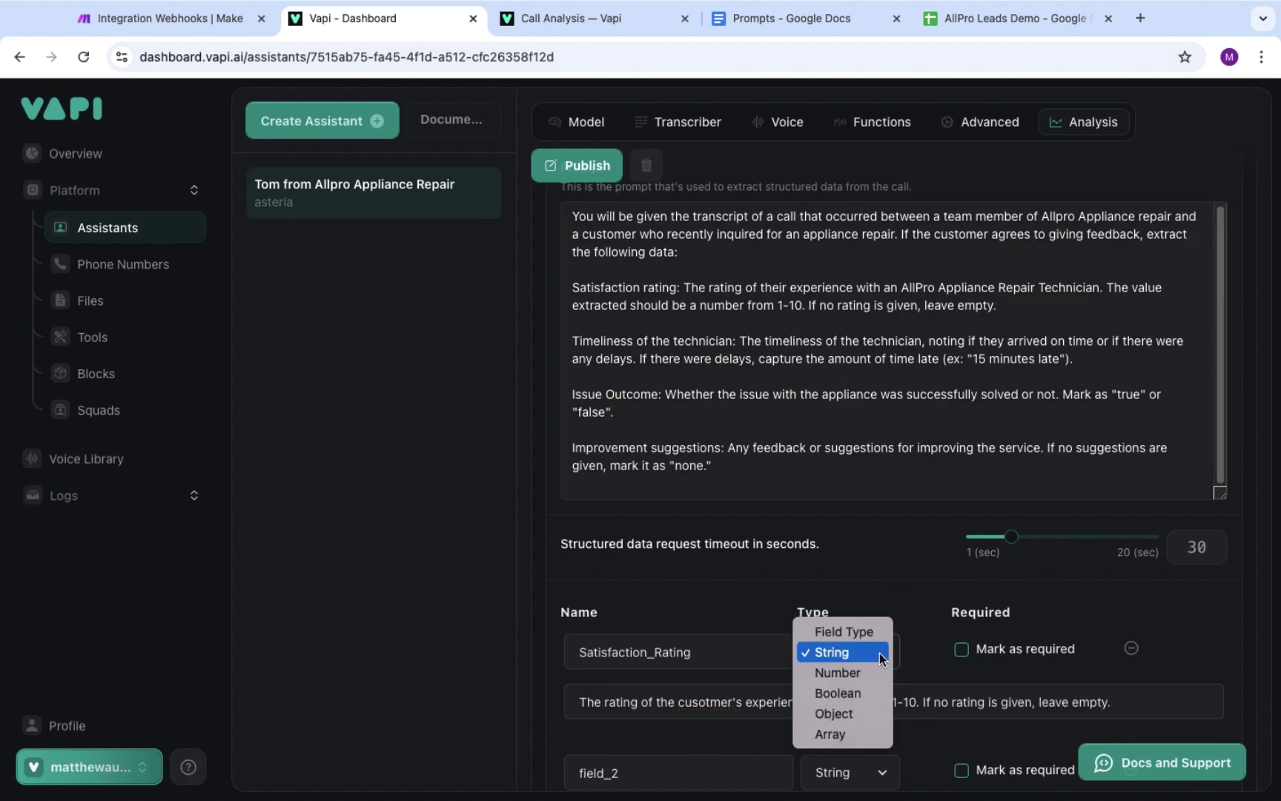
left_click(879, 672)
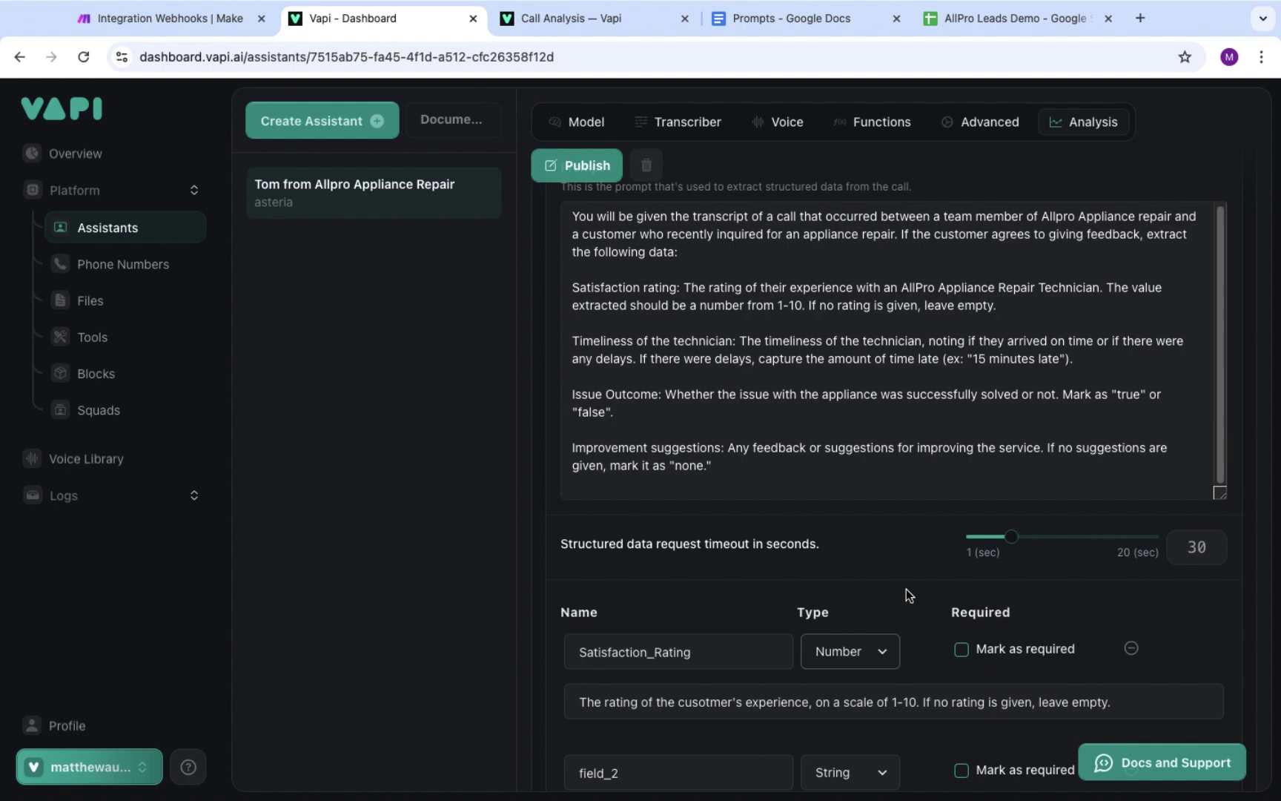
Rename the second Structured Data property to Timeliness
scroll(906, 589, "down", 3)
left_click_drag(764, 643, 496, 637)
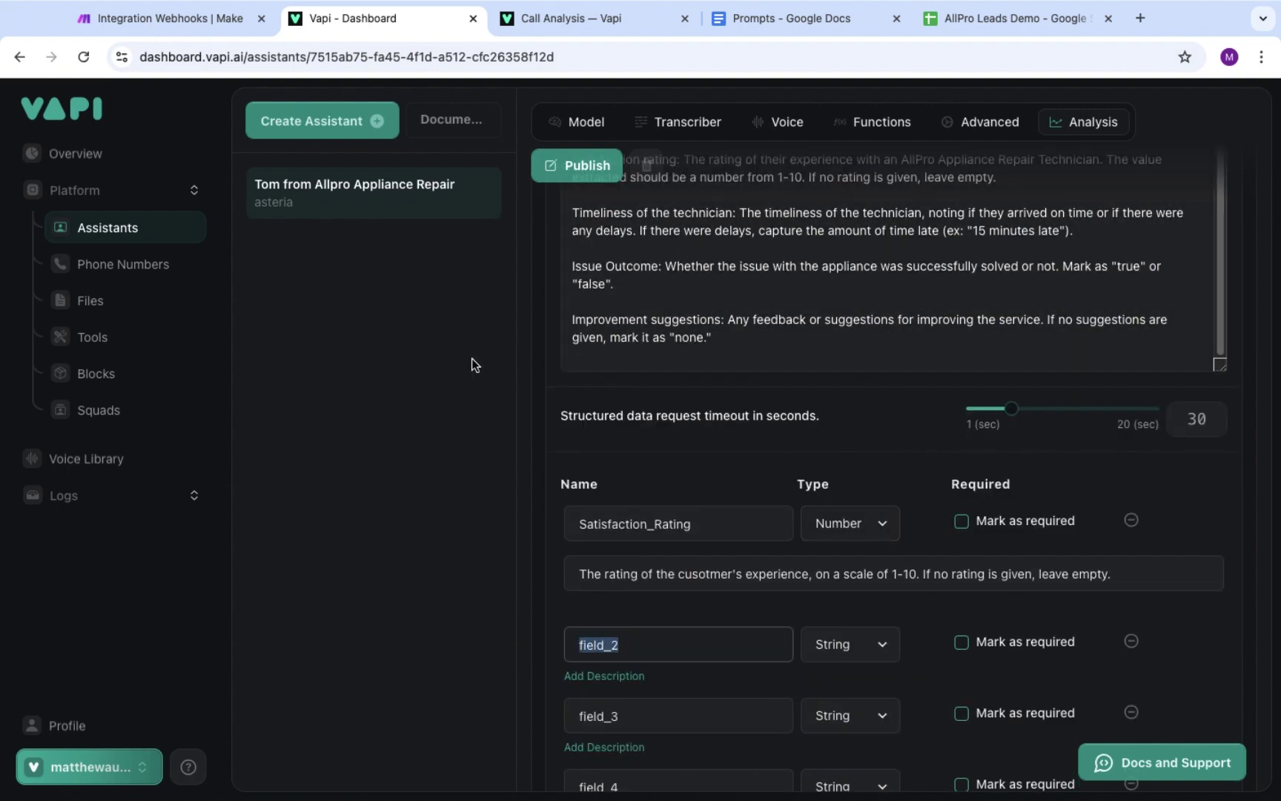
type("Timeliness")
Describe Timeliness with the Structured Data prompt's wording, from "The timeliness of the technician" through "capture the amount of time late."
left_click(630, 676)
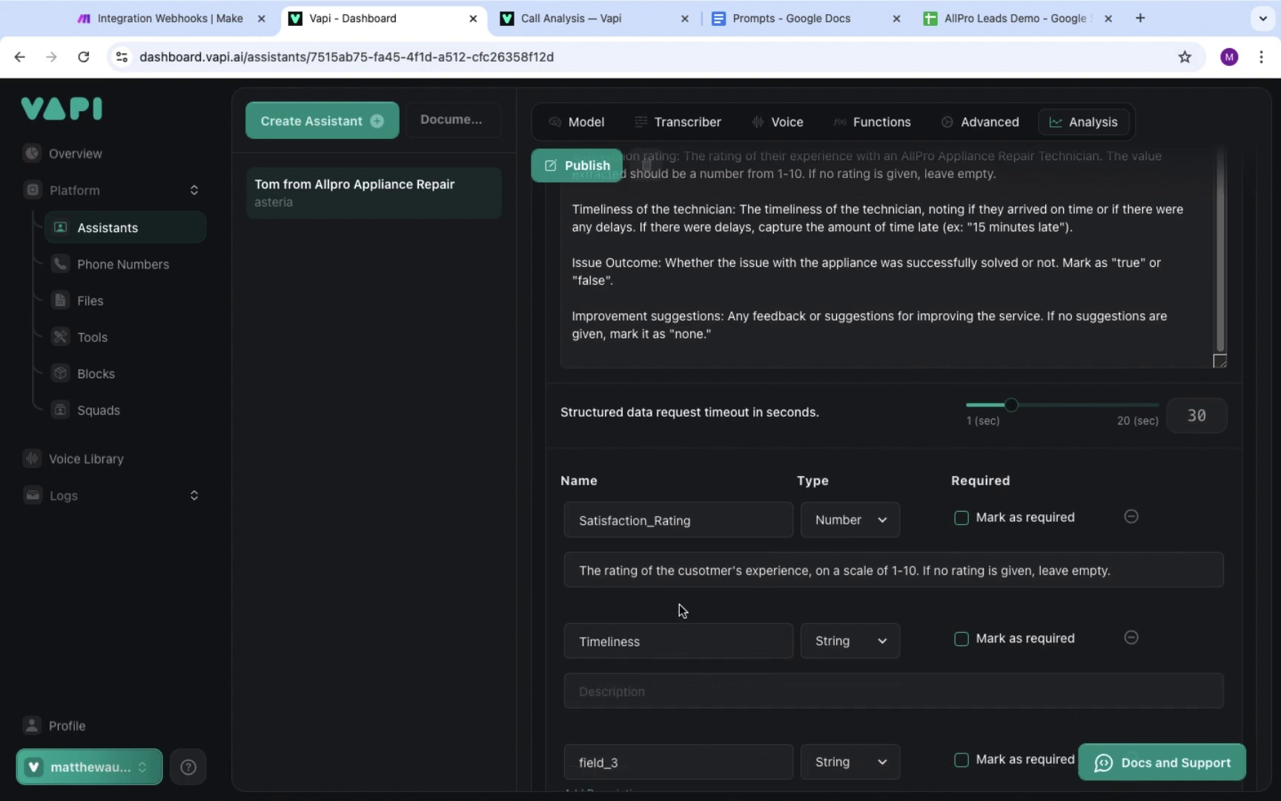
type("The ")
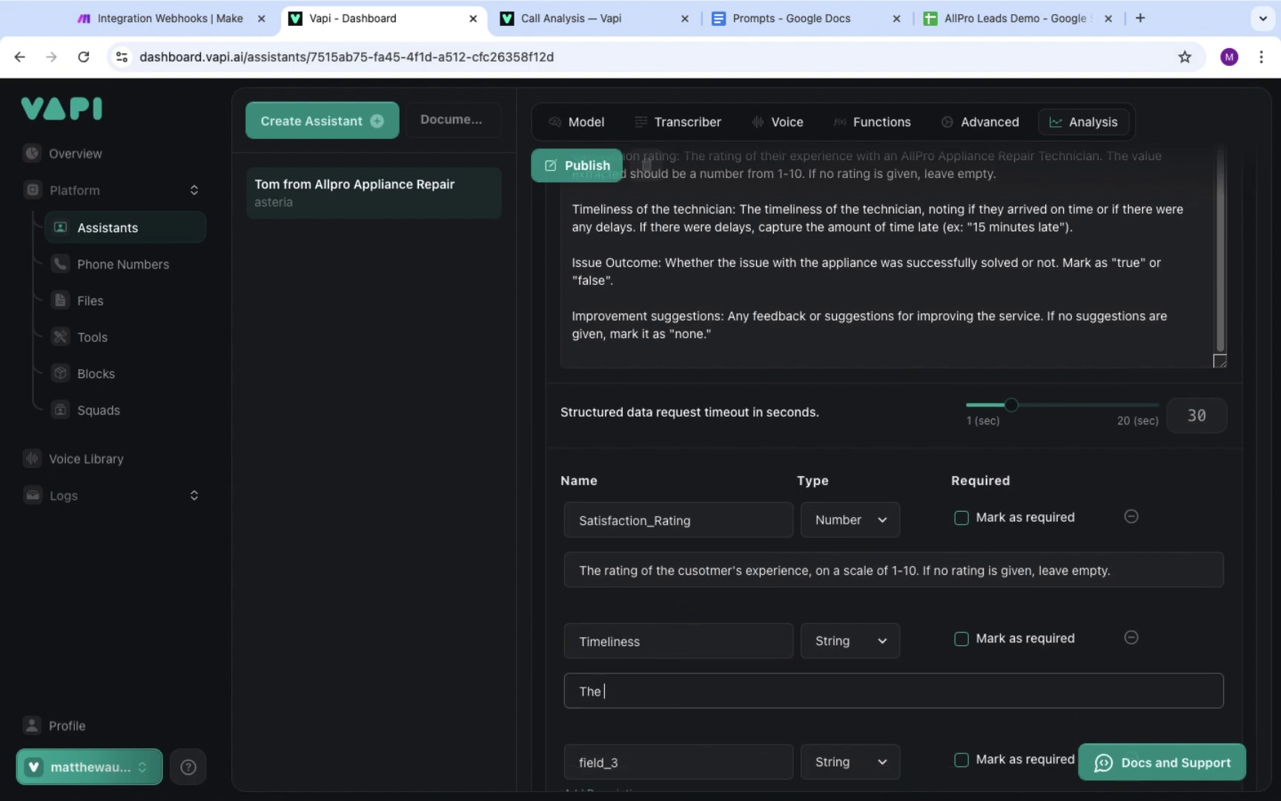
type("timeliness of the technician")
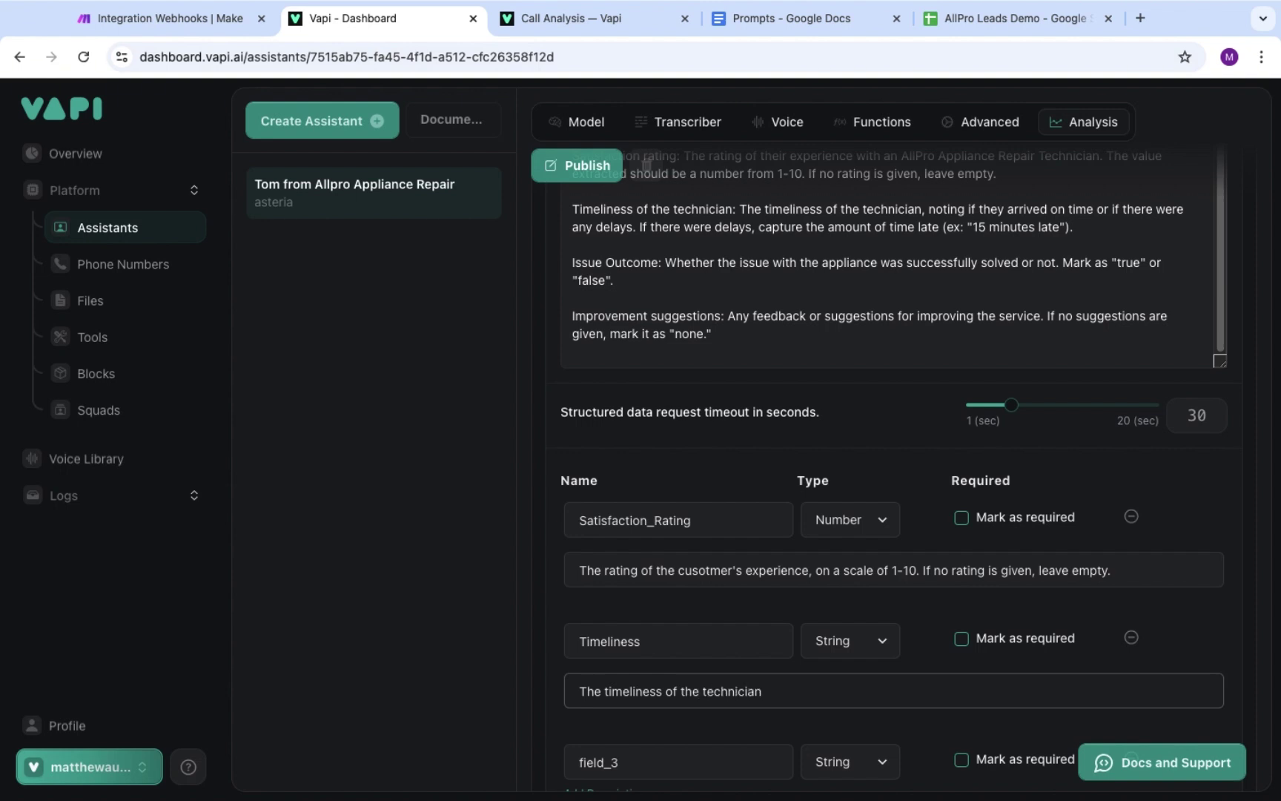
type(".noting if they arrived on time")
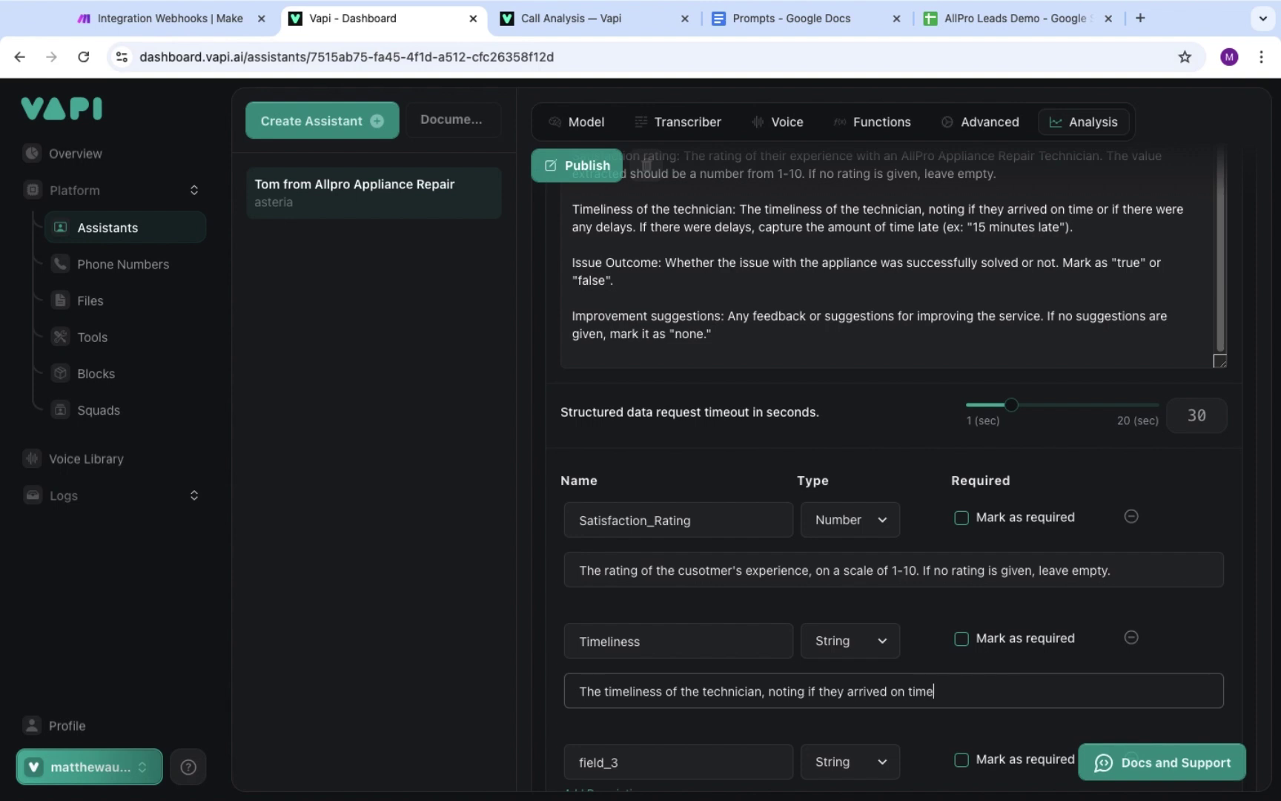
type(" or if there were any delays")
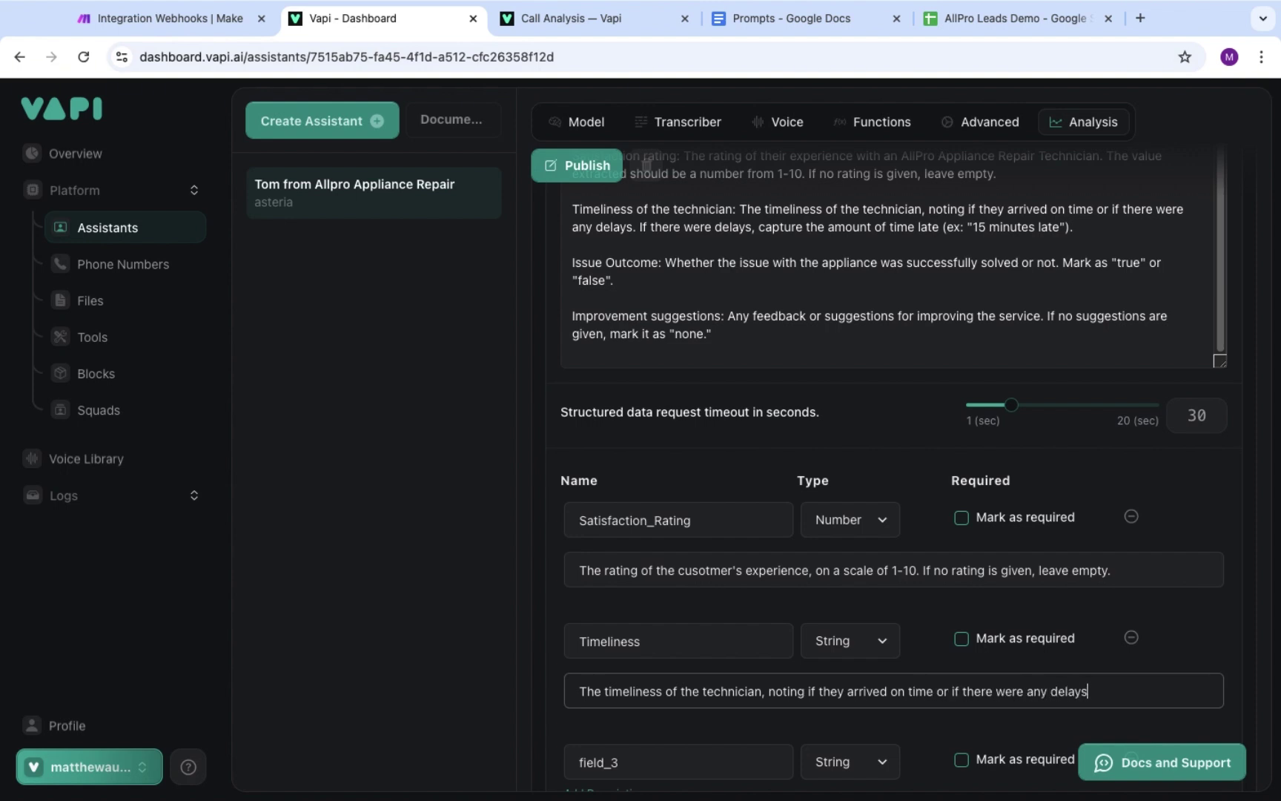
type(". If there were delays, captu")
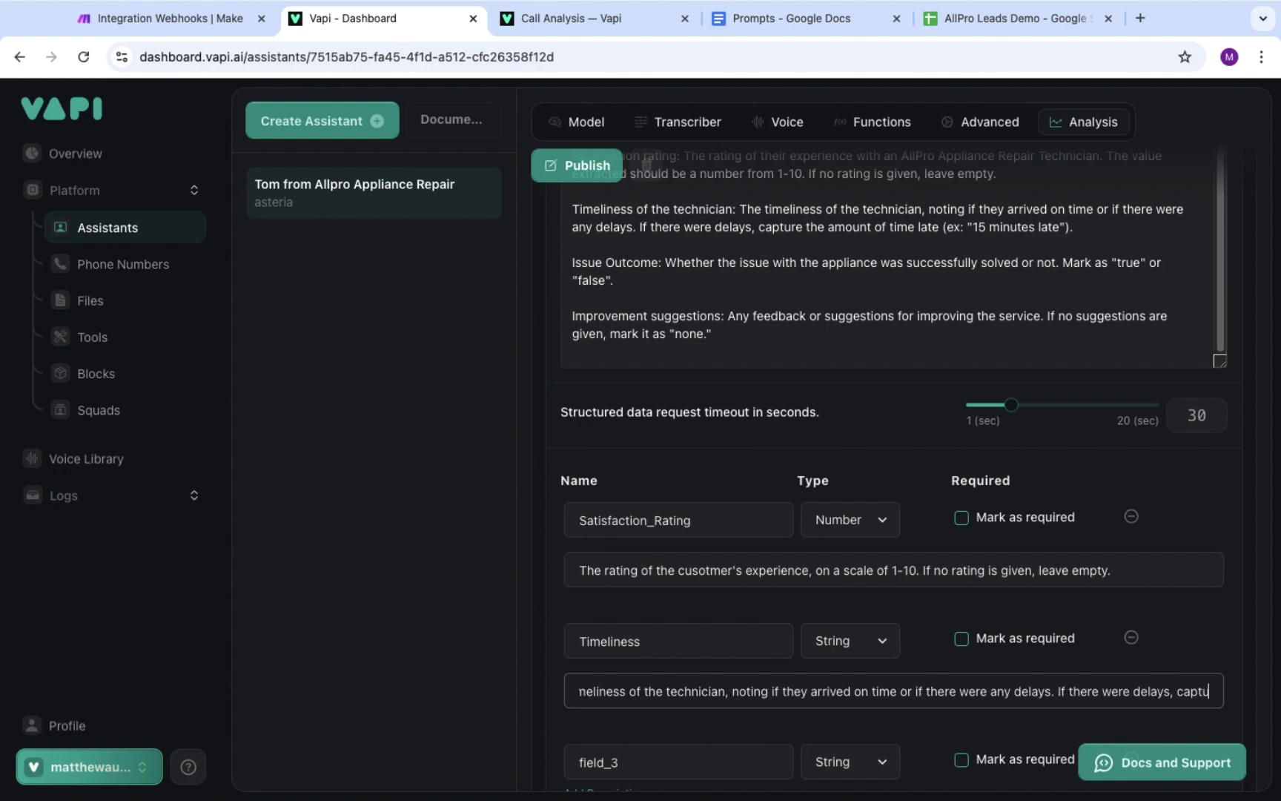
type("re the amount of time late.")
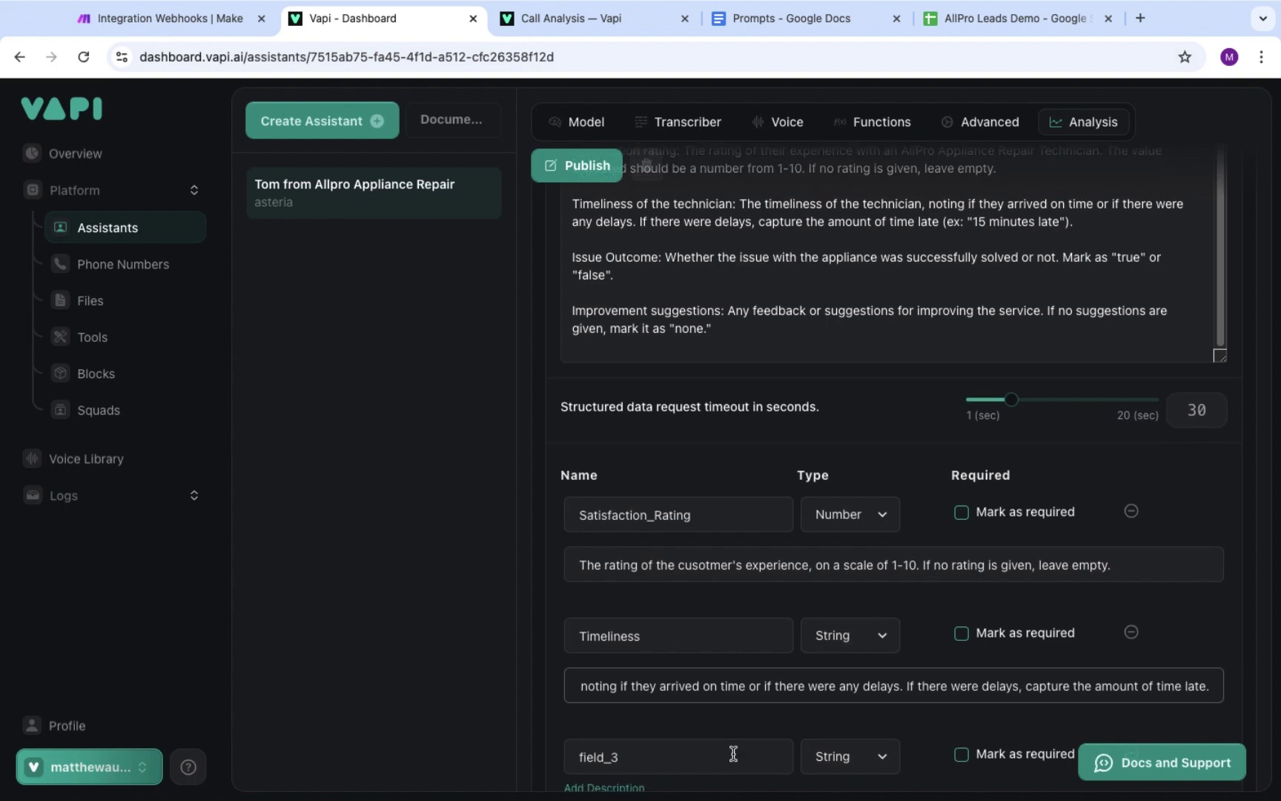
Rename the third Structured Data property to Issue_Outcome
key("Tab")
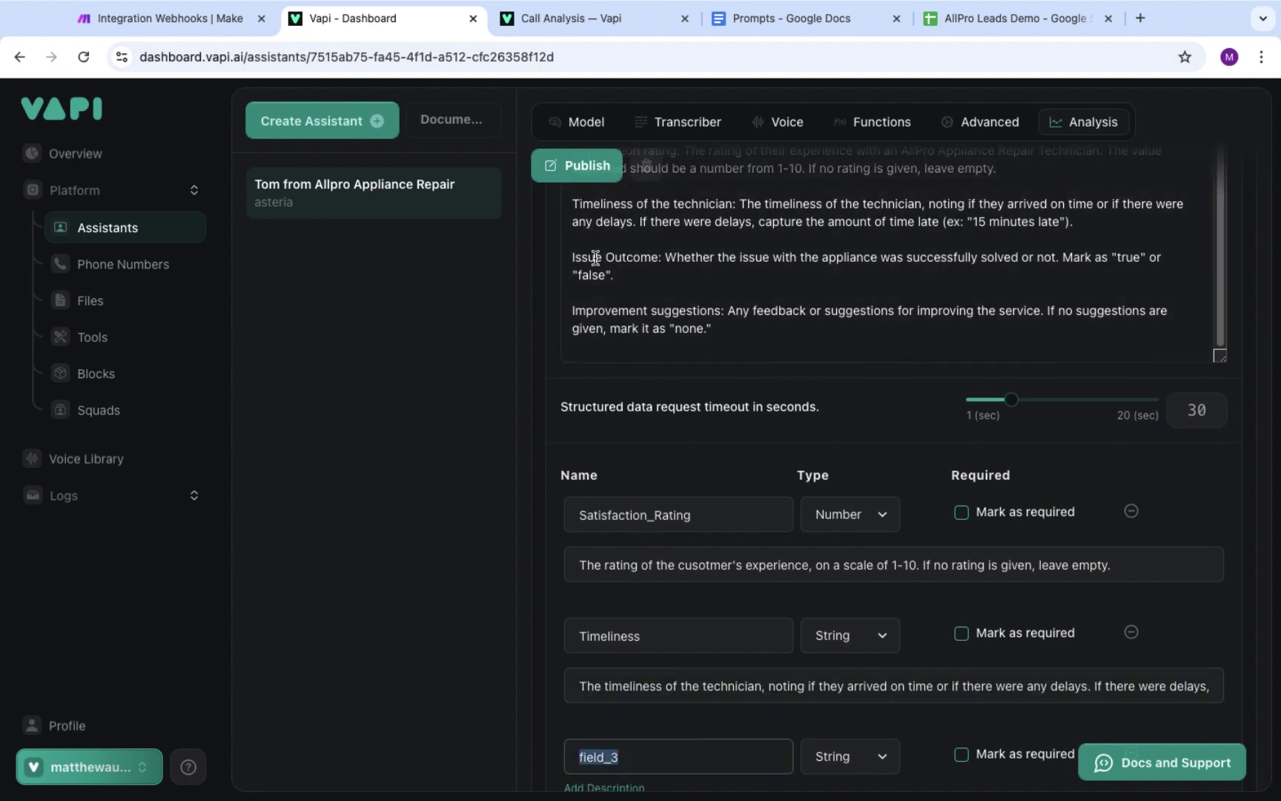
type("Issue_Out")
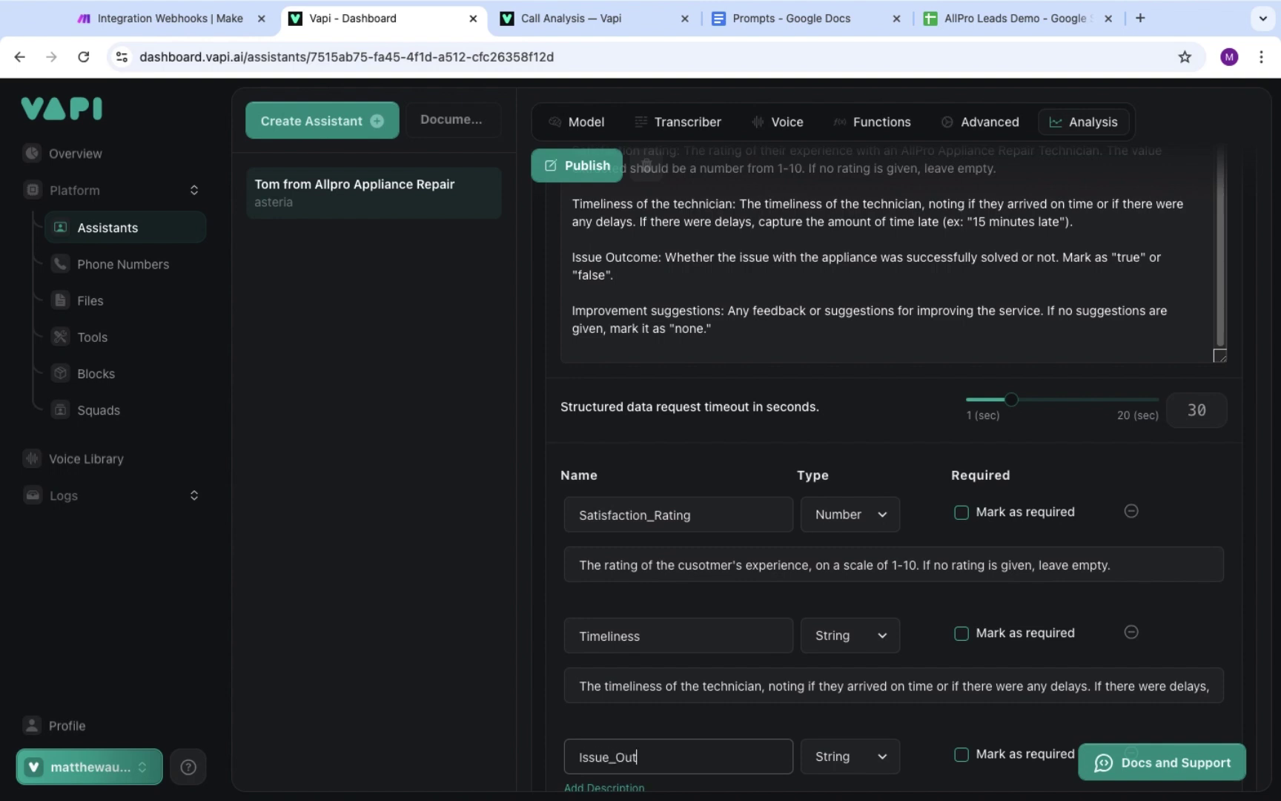
type("come")
Describe Issue_Outcome as "Whether the issue with the appliance was successfully solved or not." and make its type Boolean
scroll(1049, 424, "down", 3)
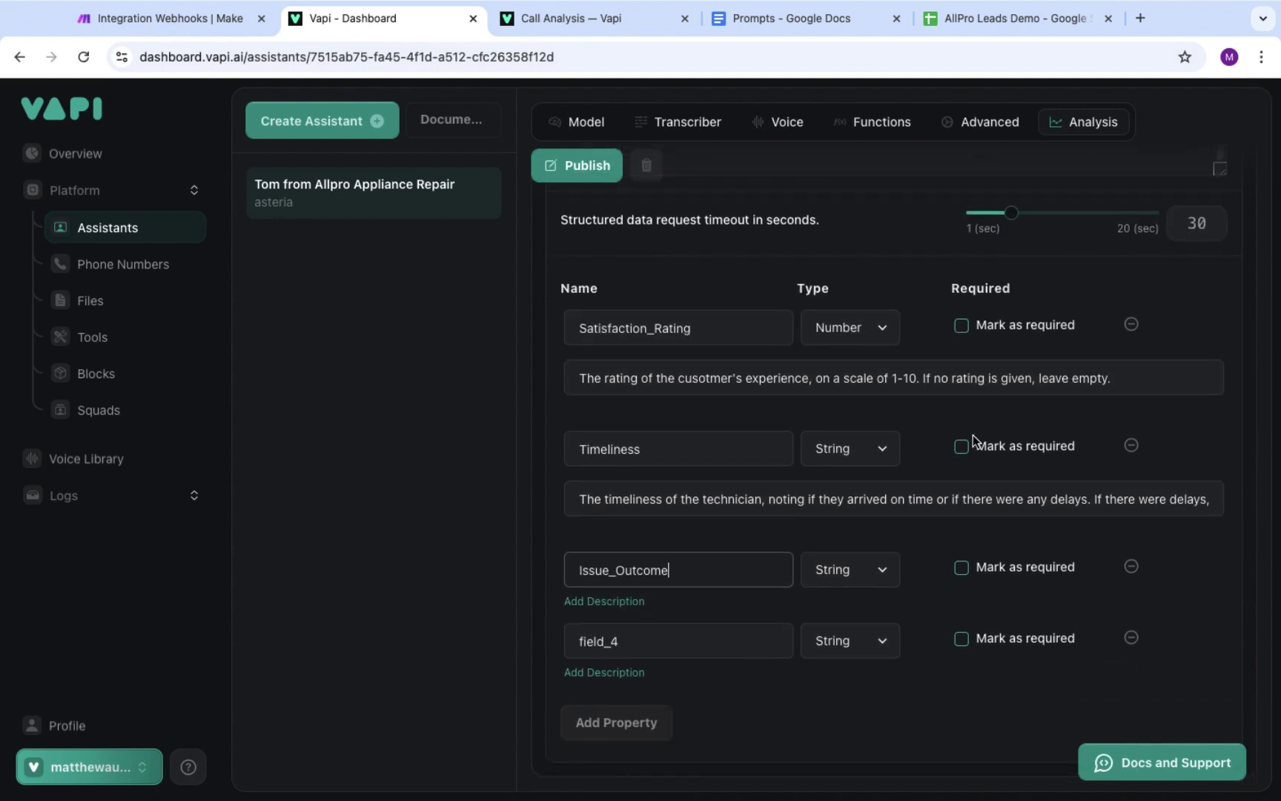
left_click(626, 602)
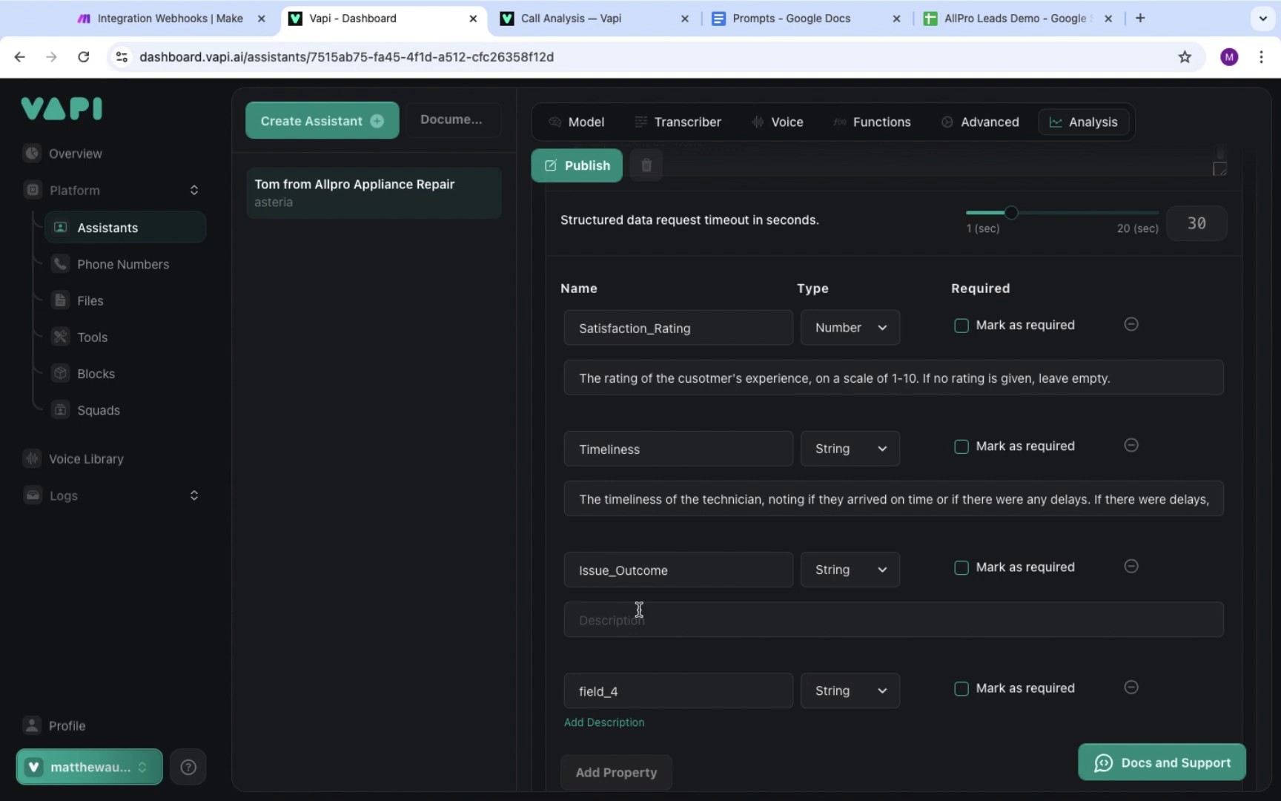
type("Whether th")
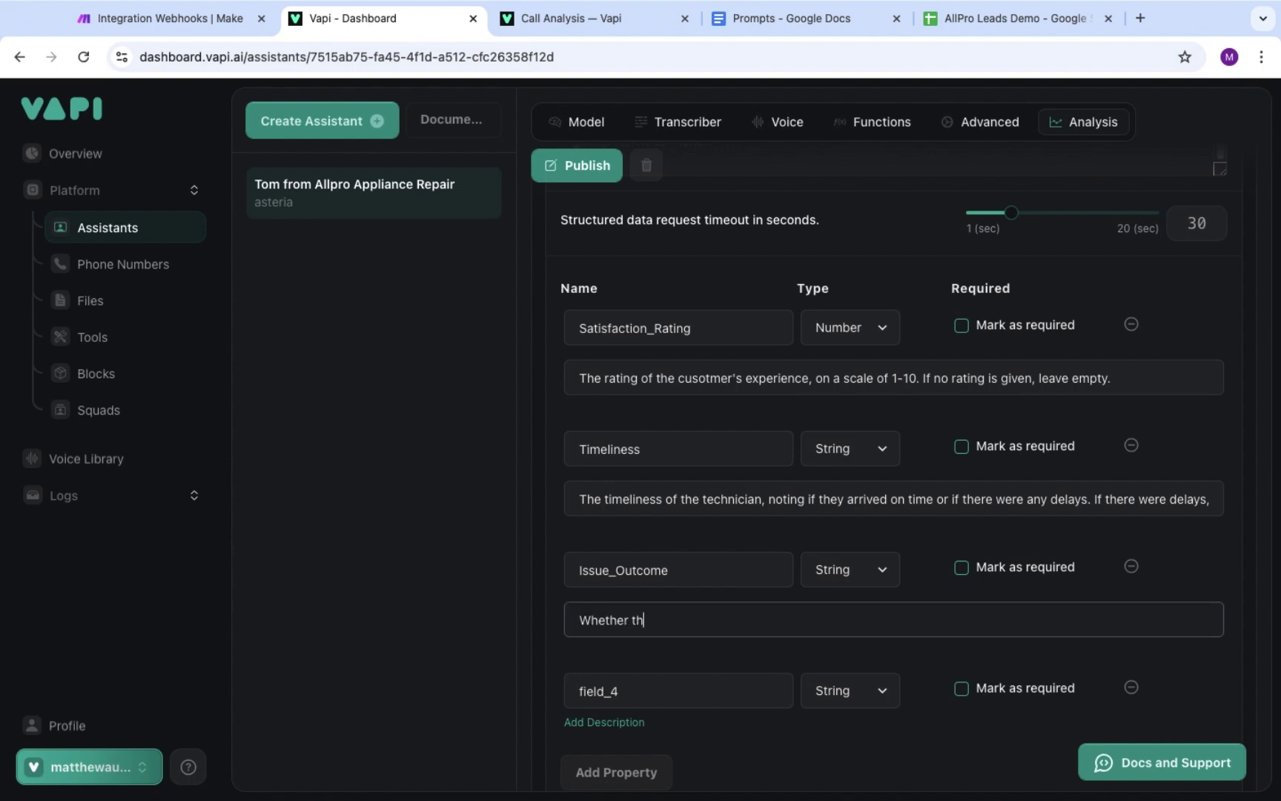
type("e issue with the appliance was")
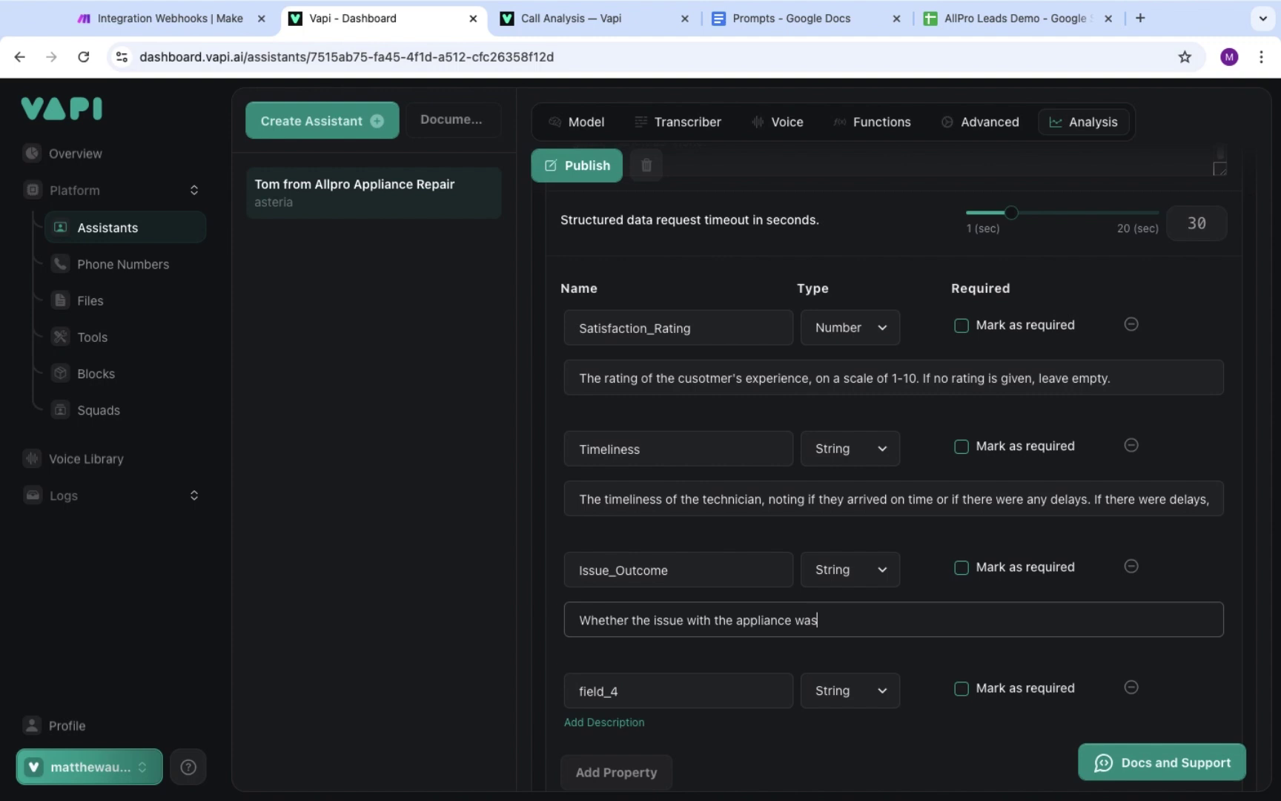
type(" successfully solved or not.")
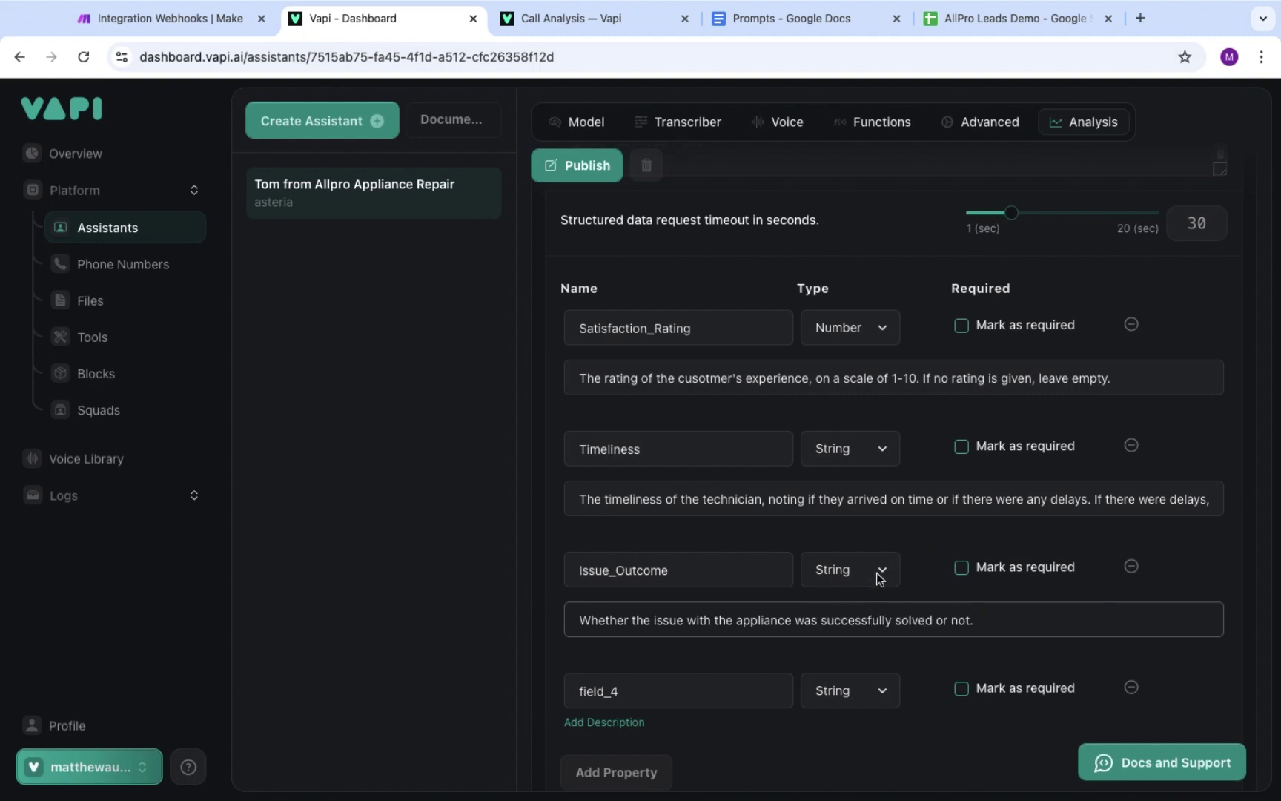
left_click(882, 570)
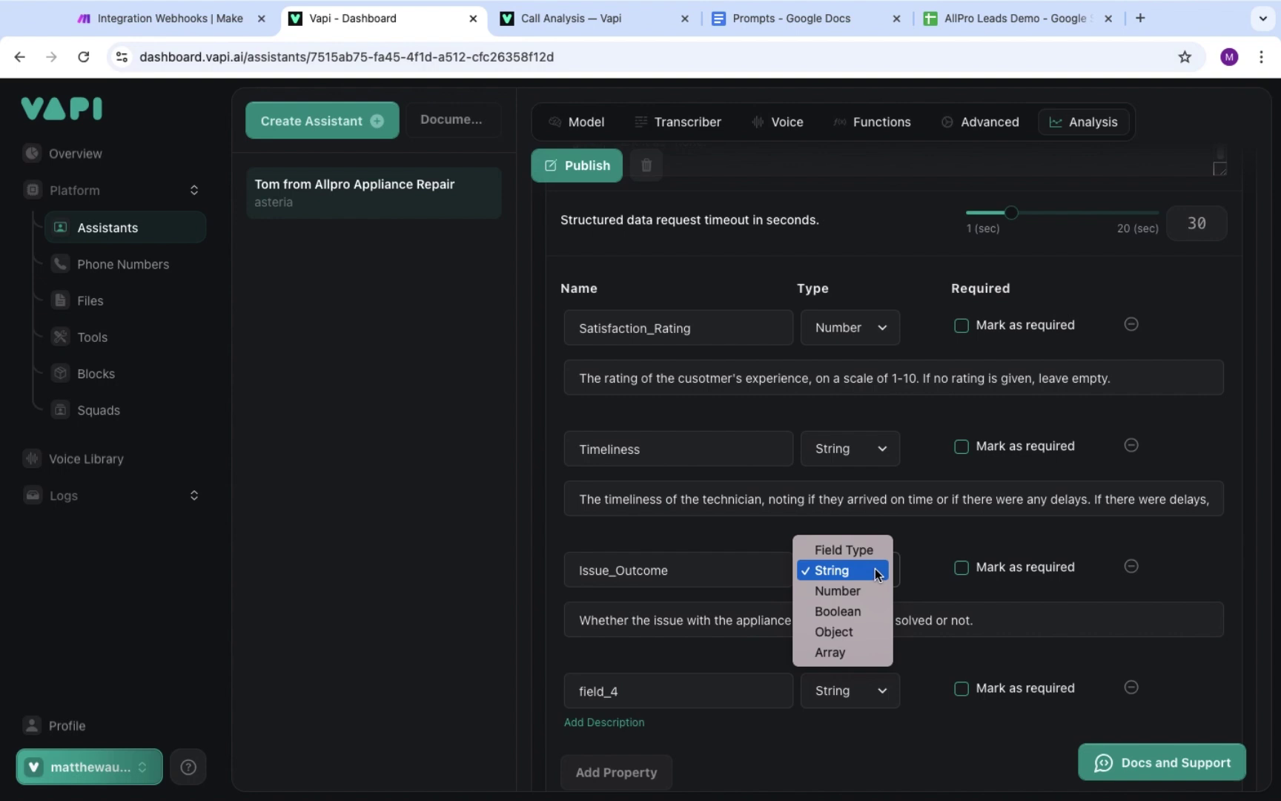
left_click(877, 614)
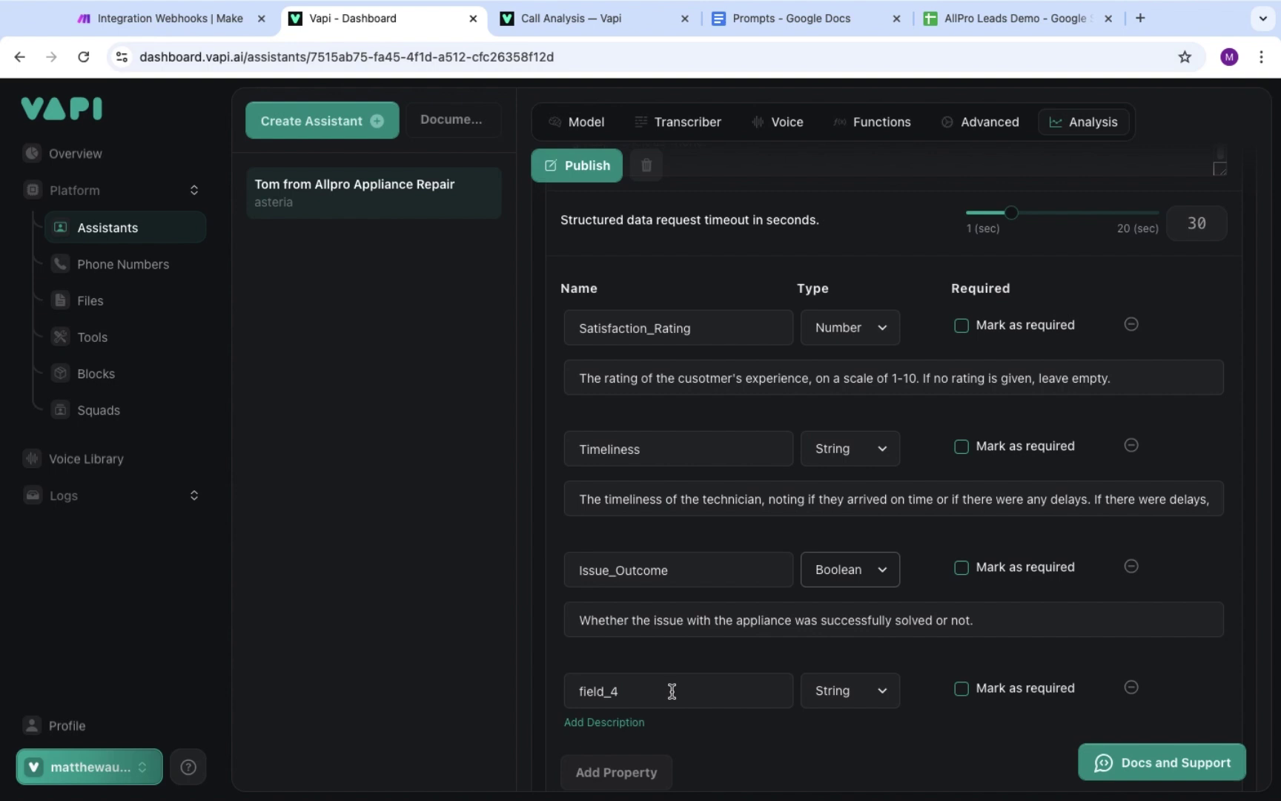
Rename the fourth Structured Data property to Improvement_Suggestions
left_click_drag(669, 689, 515, 692)
scroll(521, 389, "up", 2)
scroll(521, 390, "up", 3)
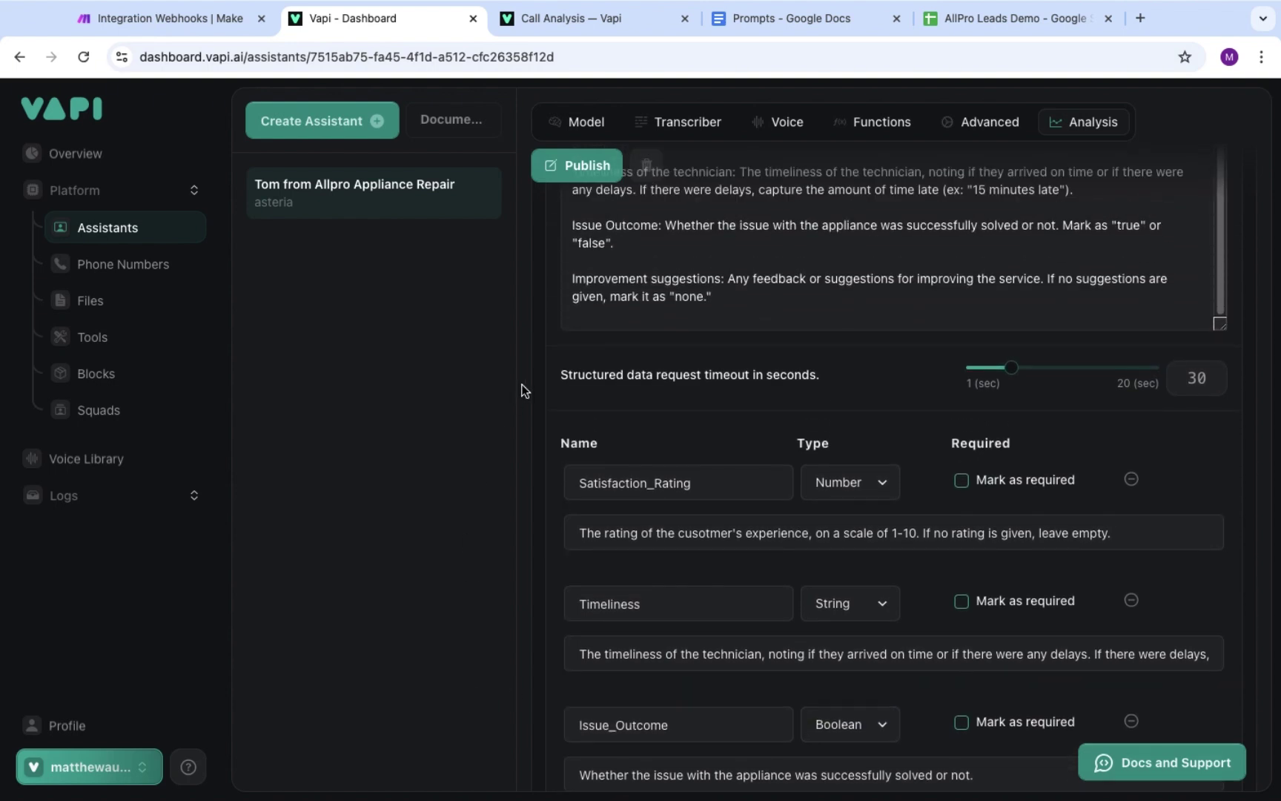
scroll(659, 296, "down", 5)
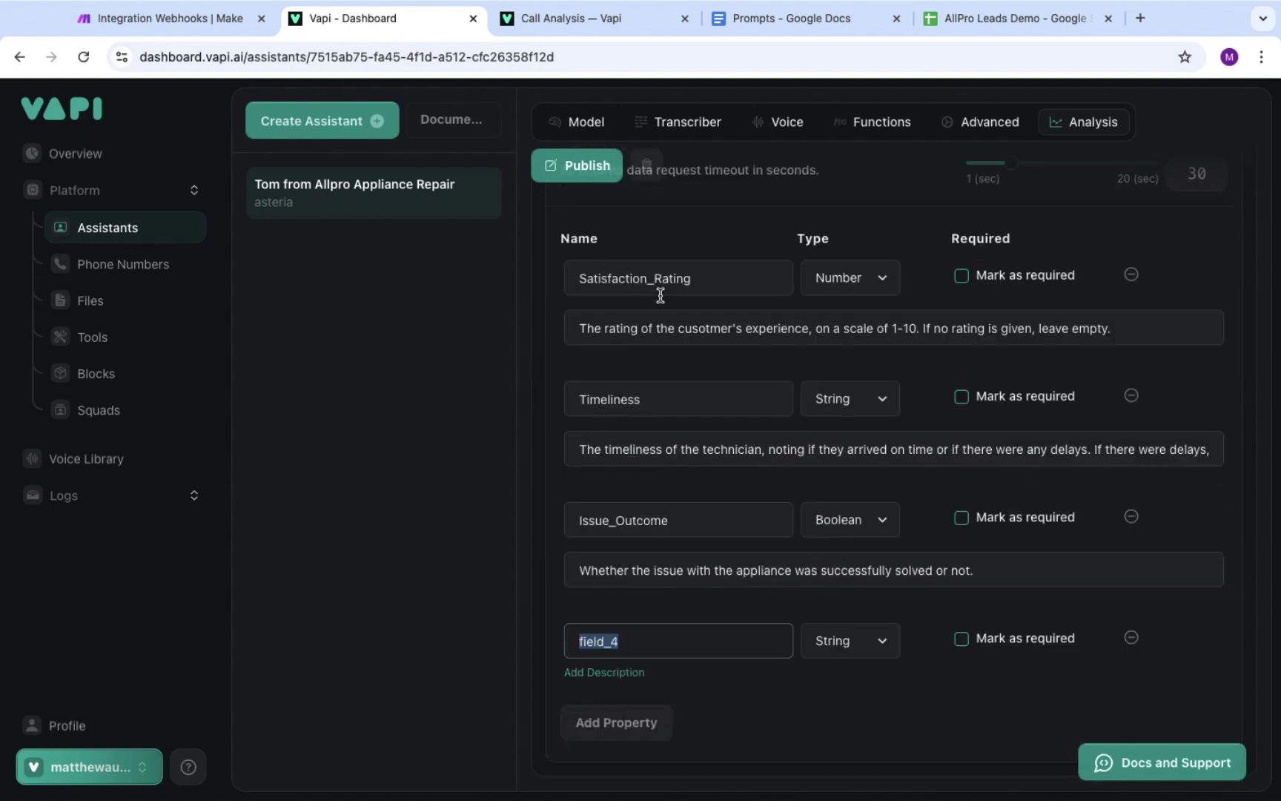
type("Improvement_S")
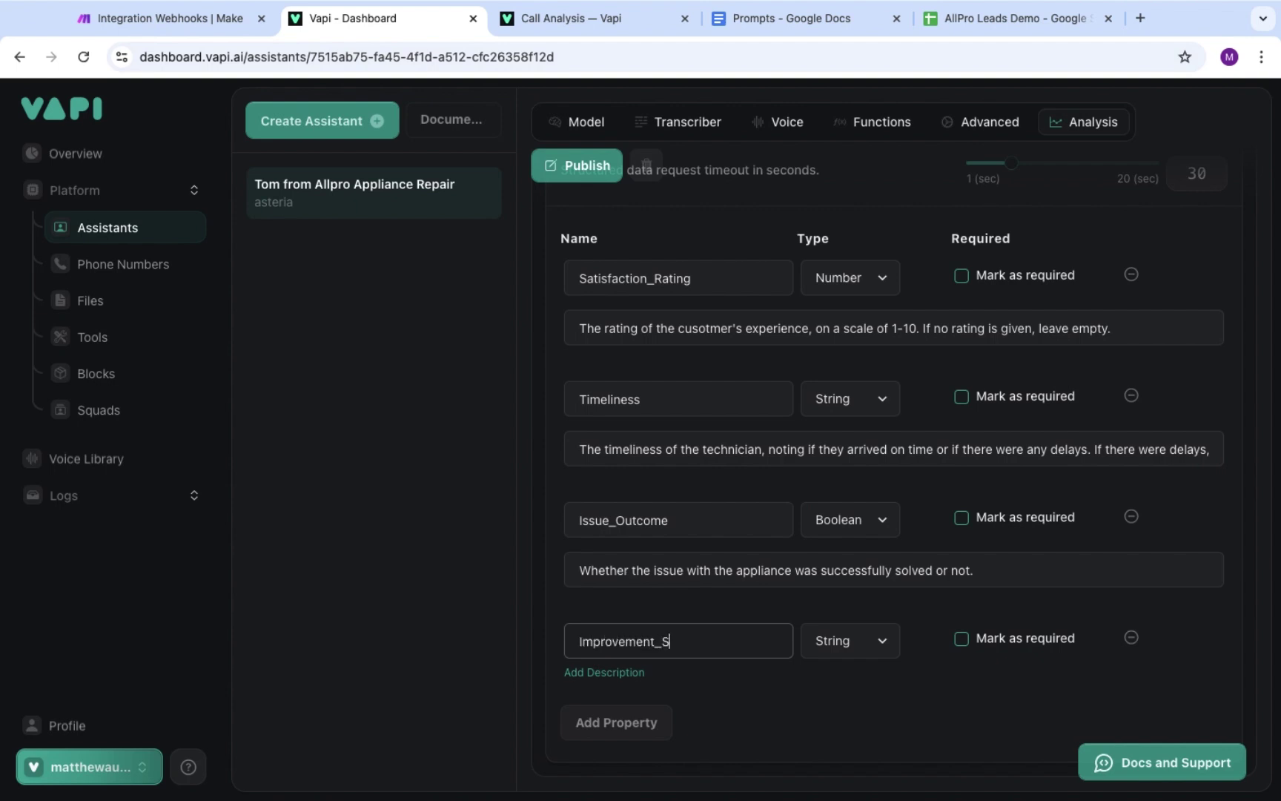
type("uggestions")
Describe Improvement_Suggestions as "Any feedback or suggestions from the service. If none, mark as "none." and publish the assistant
left_click(620, 678)
scroll(634, 700, "down", 1)
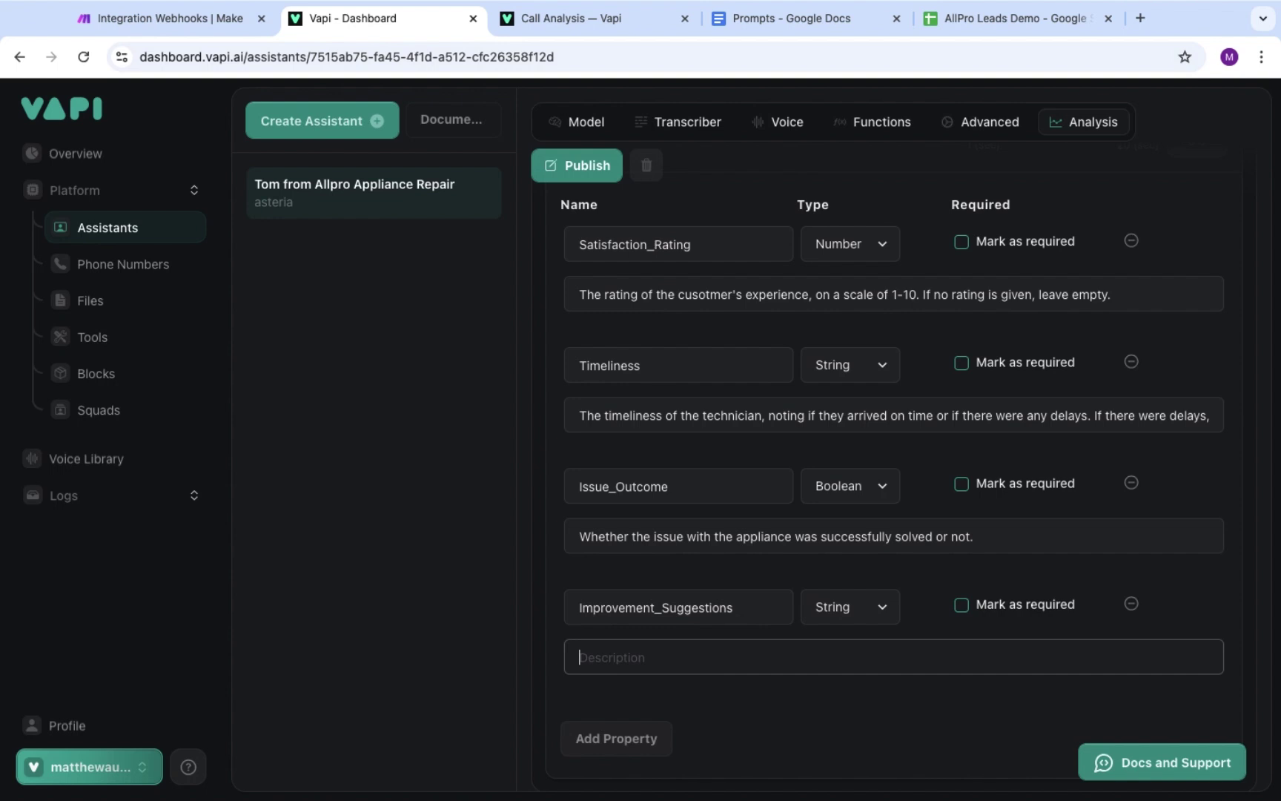
type("Any feedback or suggestions ")
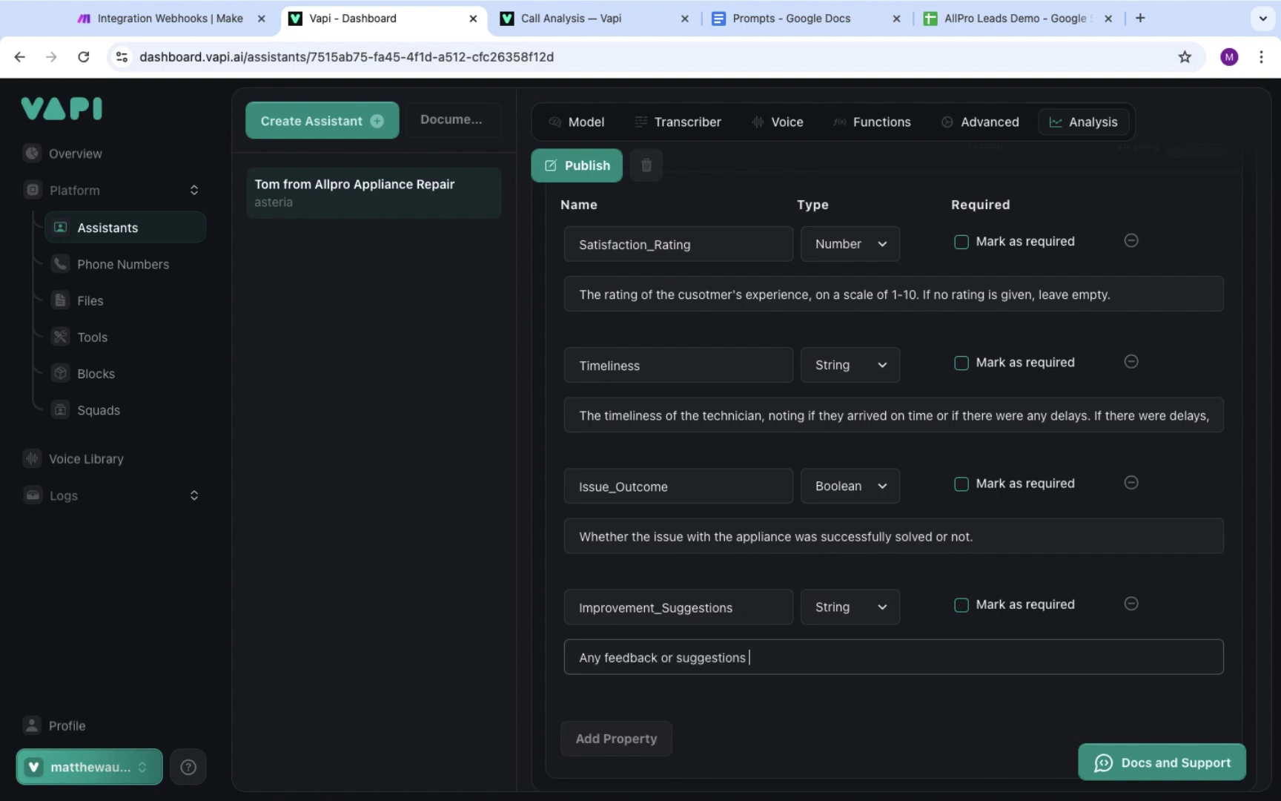
type("from the service. If none")
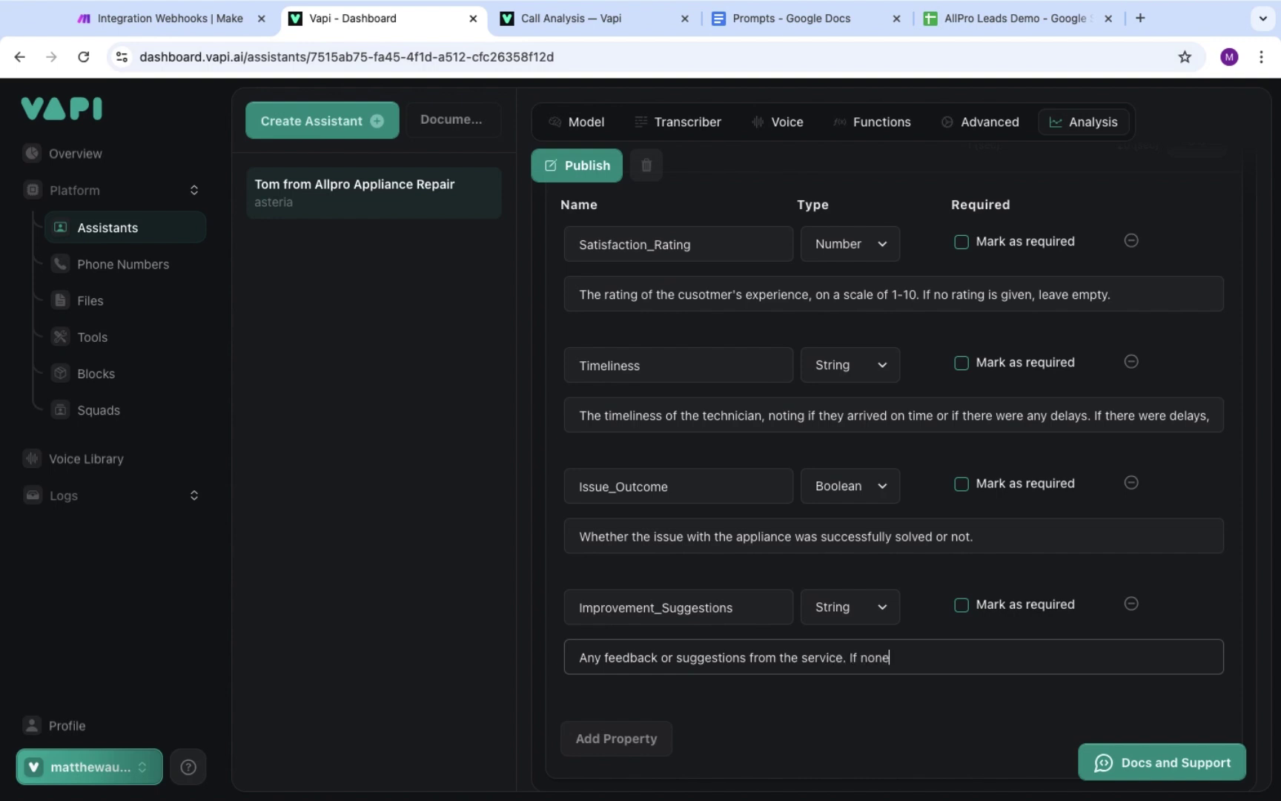
type(", mark as \"none.")
left_click(577, 164)
Switch to Make and create a new scenario that starts with a Custom webhook trigger
key("ctrl+Right")
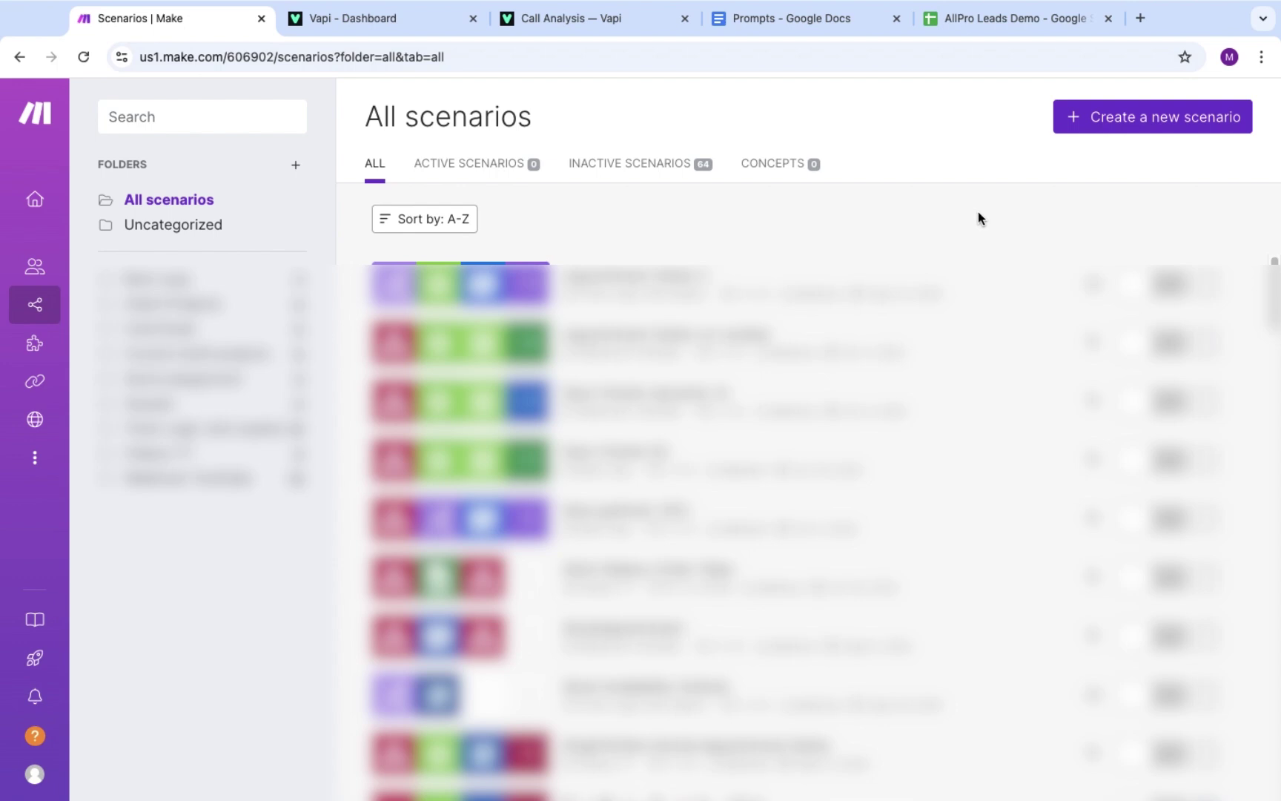
left_click(1117, 132)
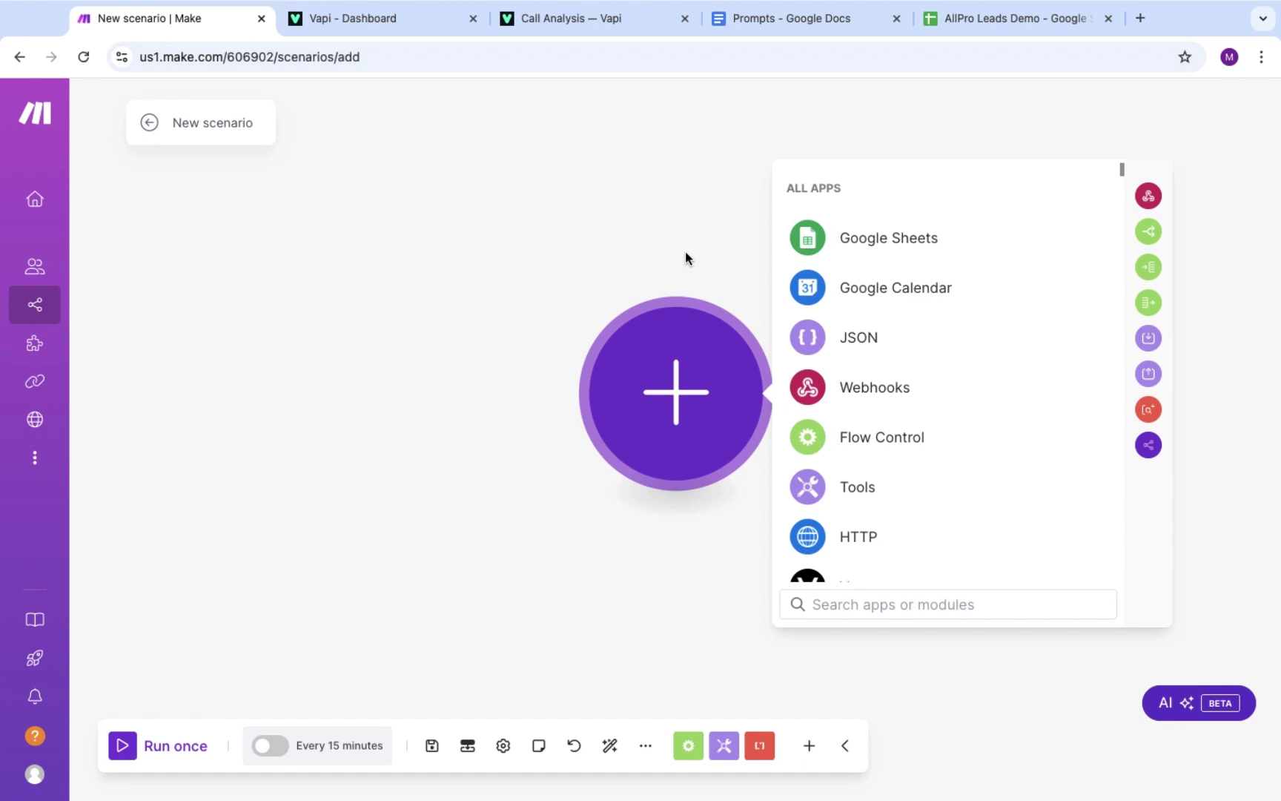
left_click(873, 388)
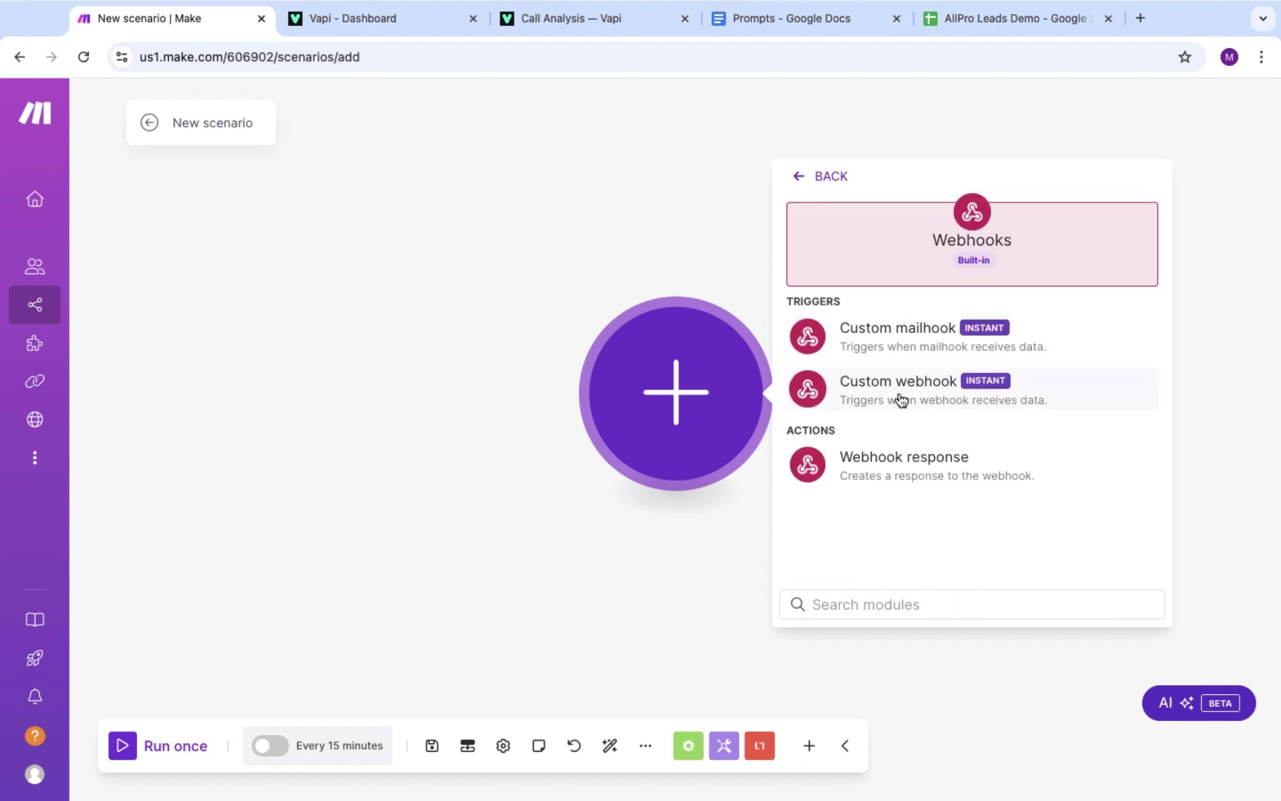
left_click(900, 400)
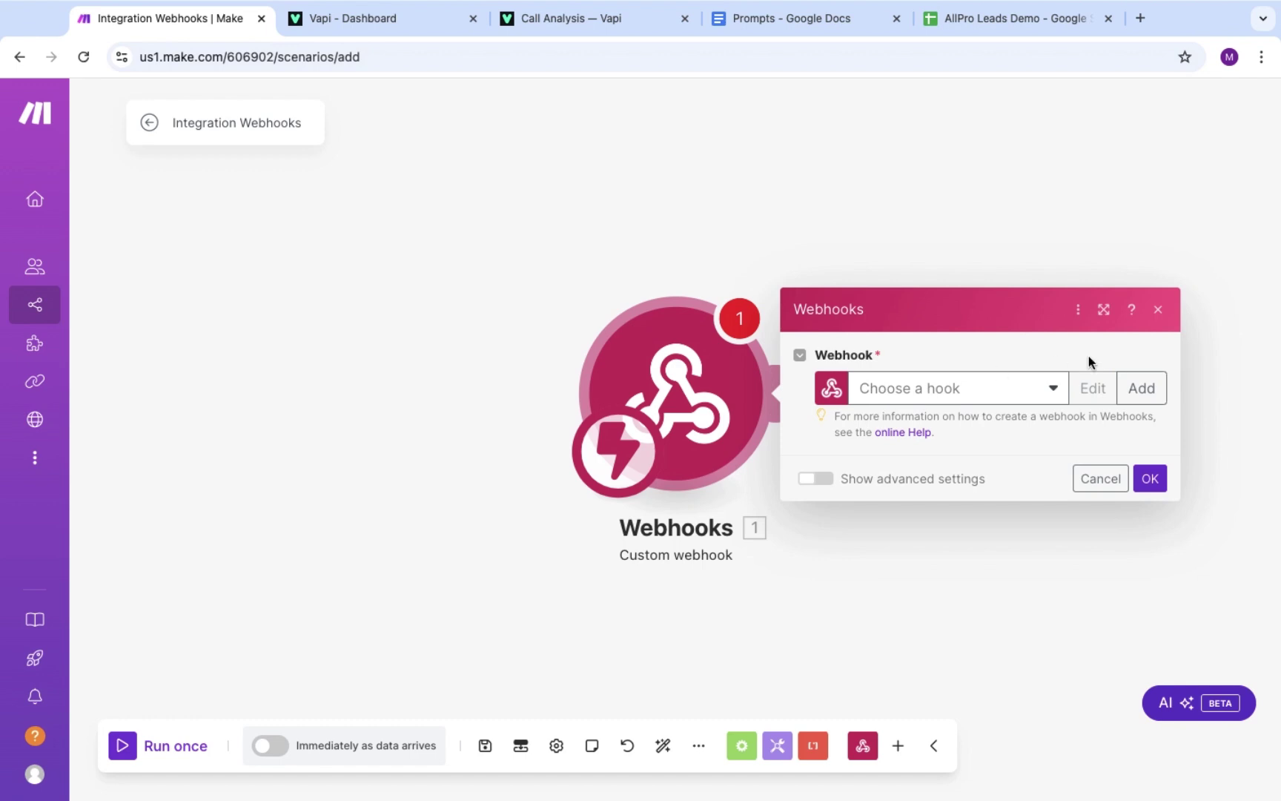
Create a webhook named "Allpro Appliance Repair Webhook" for the trigger, without IP restrictions
left_click(1140, 388)
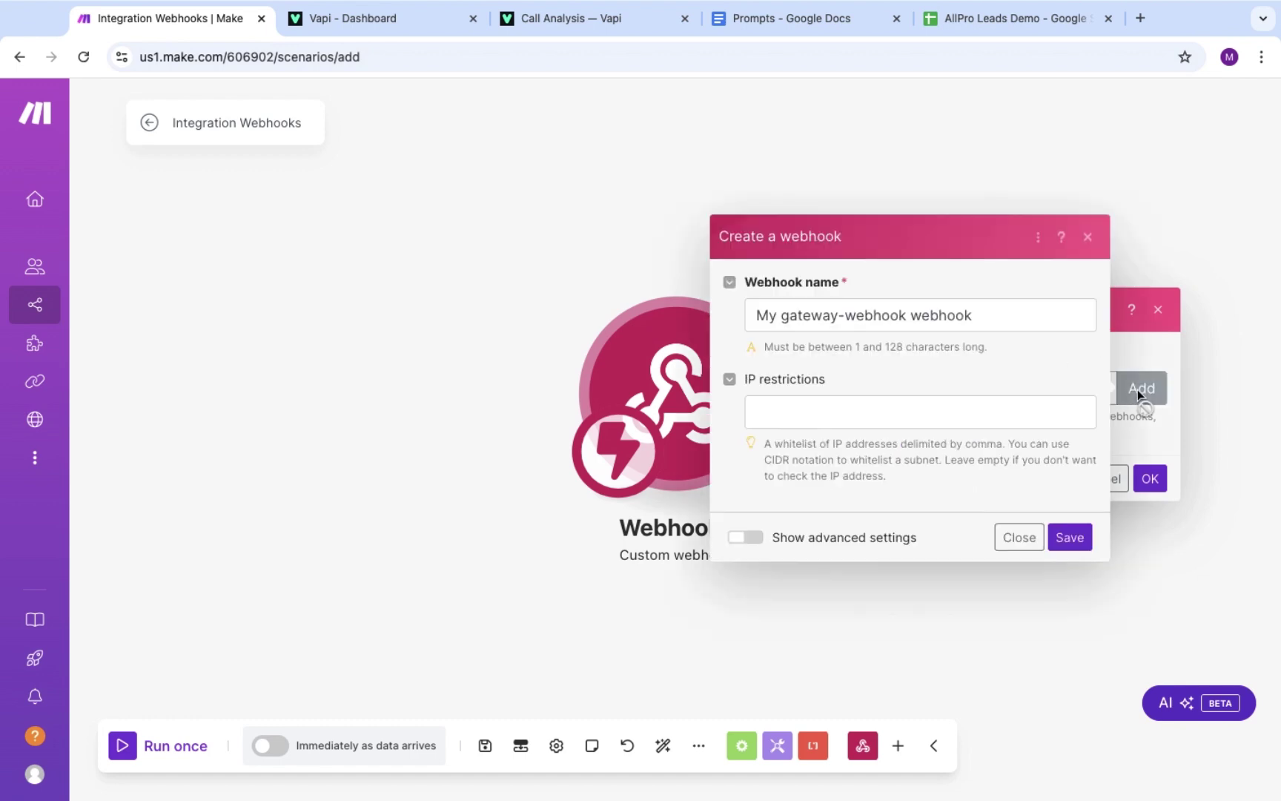
left_click_drag(976, 315, 483, 315)
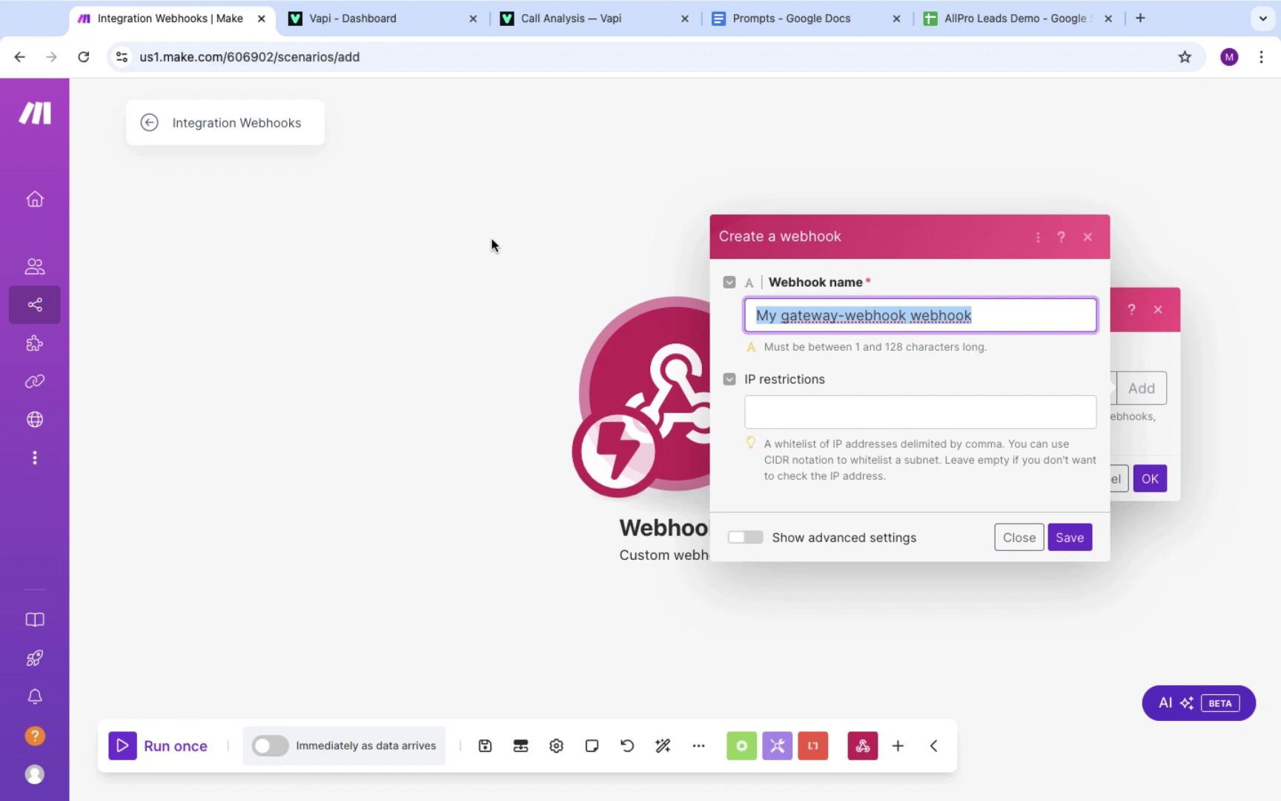
type("Allpro Applia")
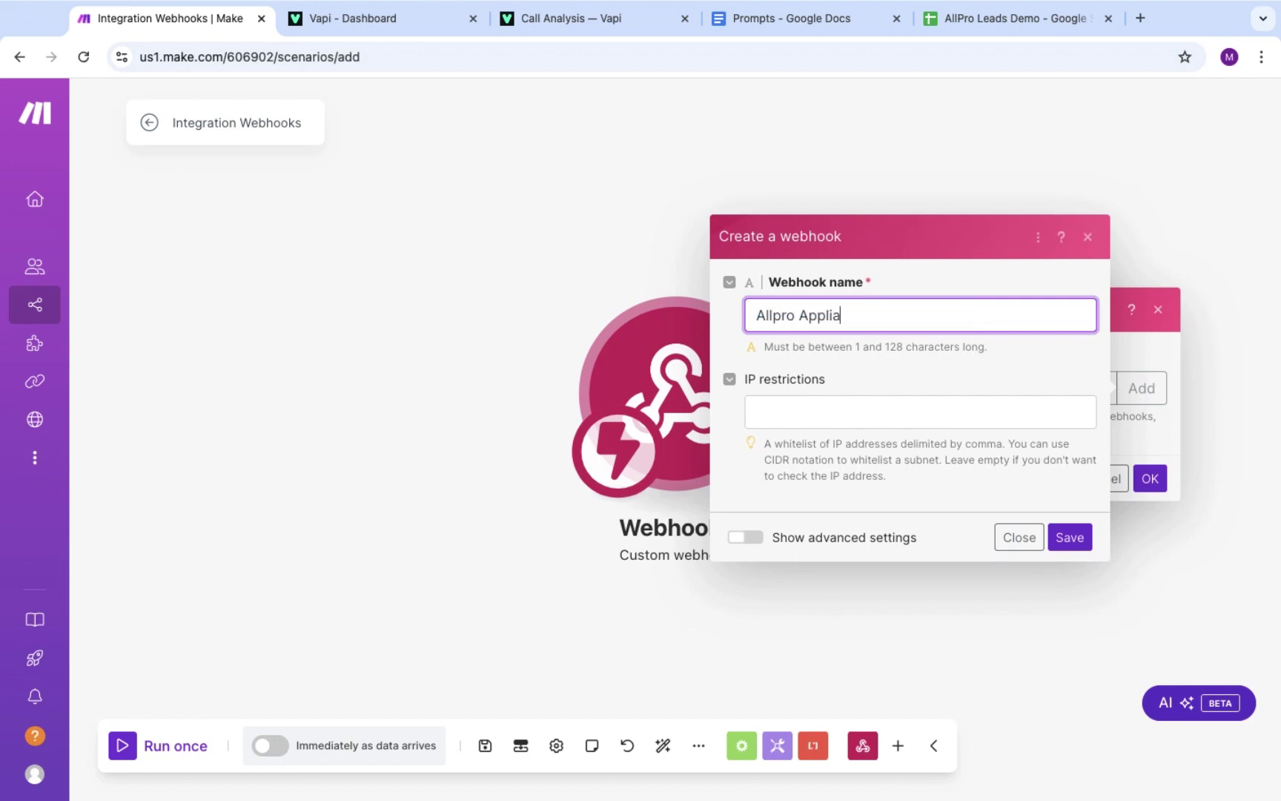
type("nce Repair Webhook")
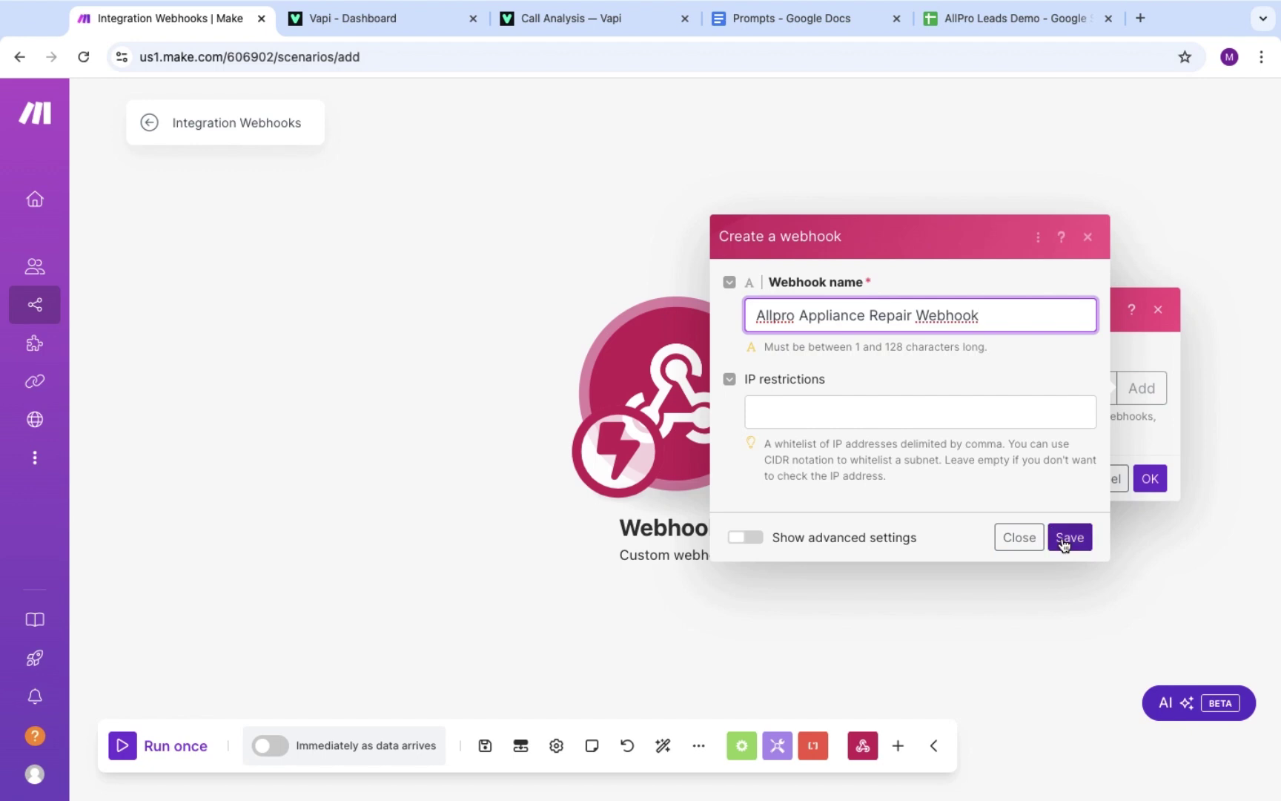
left_click(1065, 543)
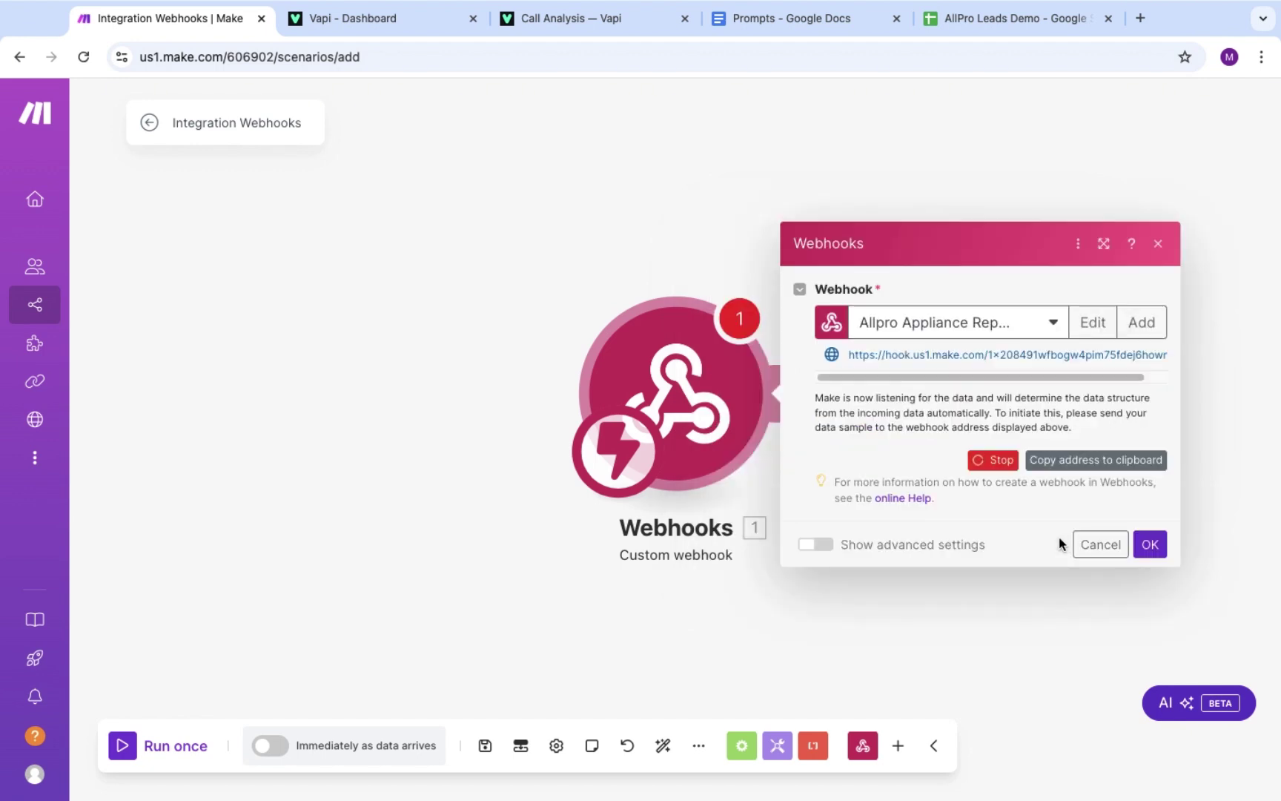
Copy the new webhook's address and paste it as the Server URL in the Vapi assistant's advanced Messaging settings
left_click_drag(844, 359, 1152, 359)
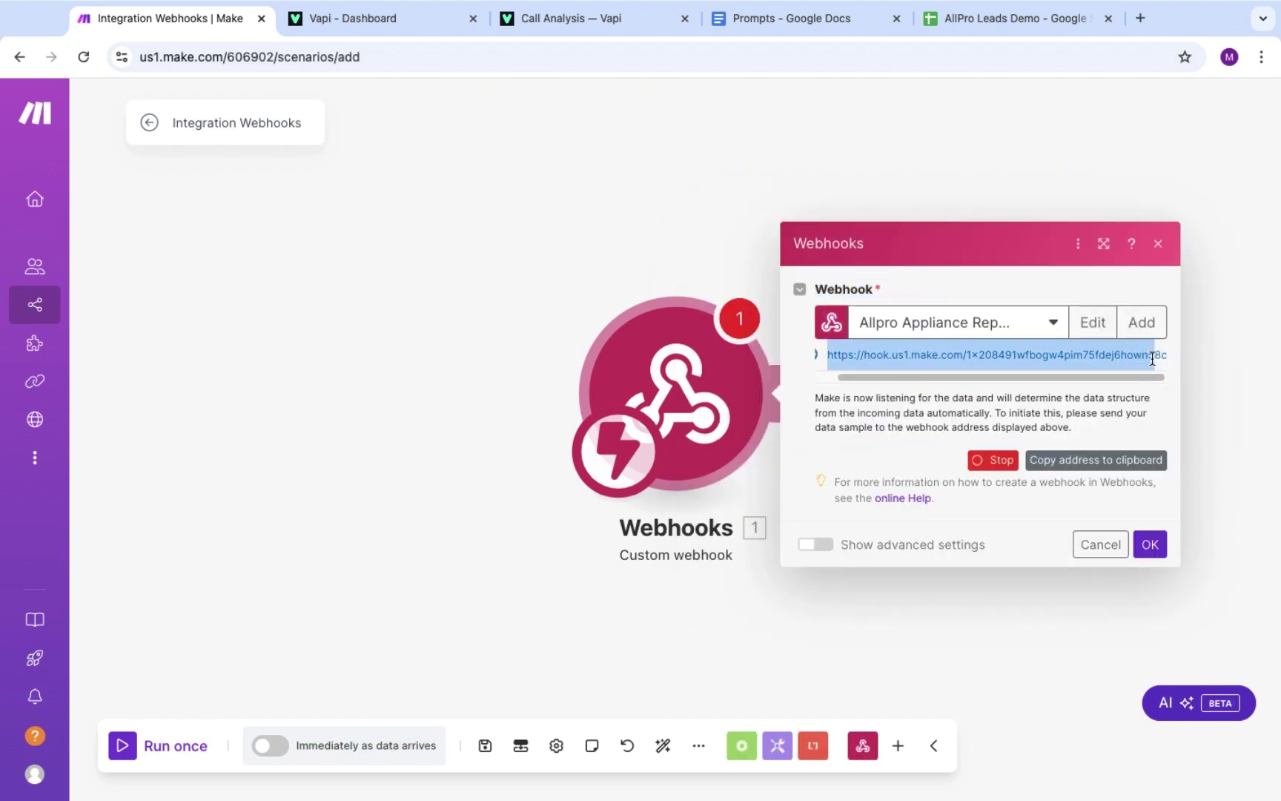
left_click(1110, 461)
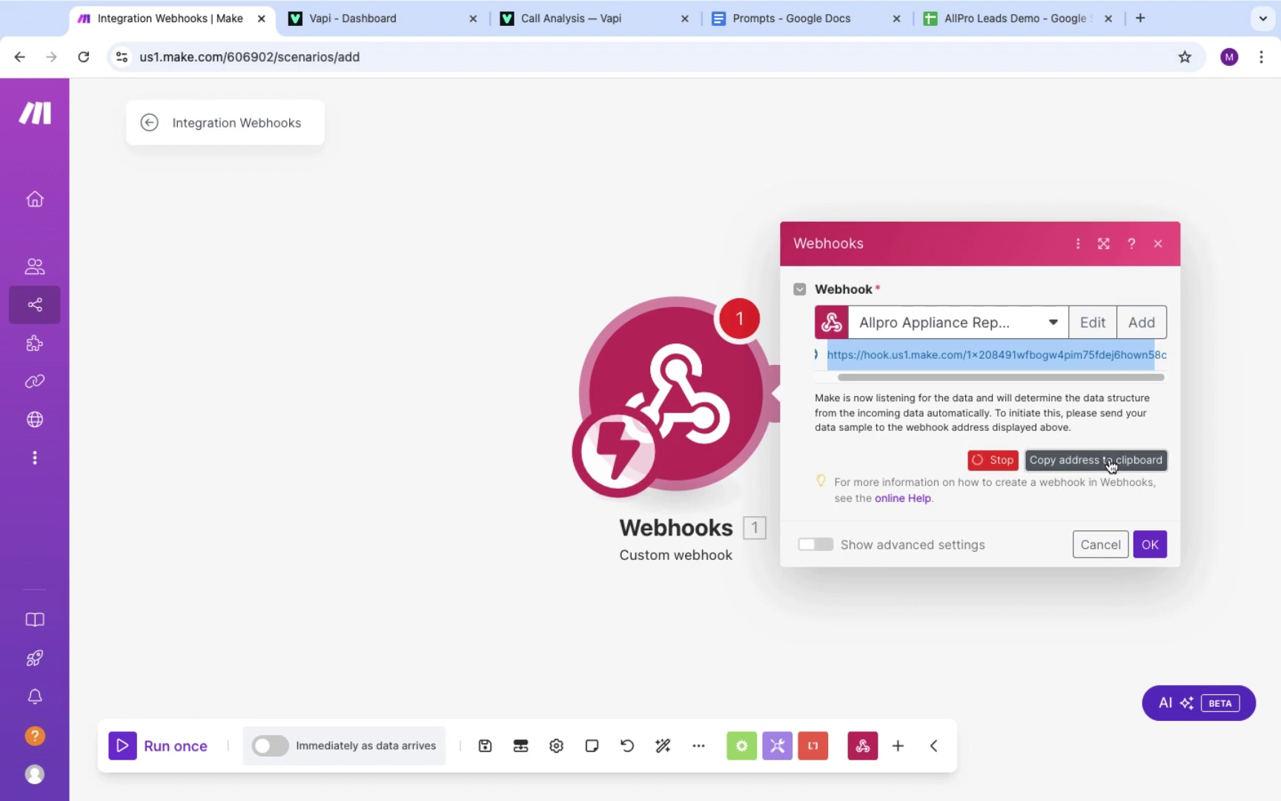
left_click(379, 15)
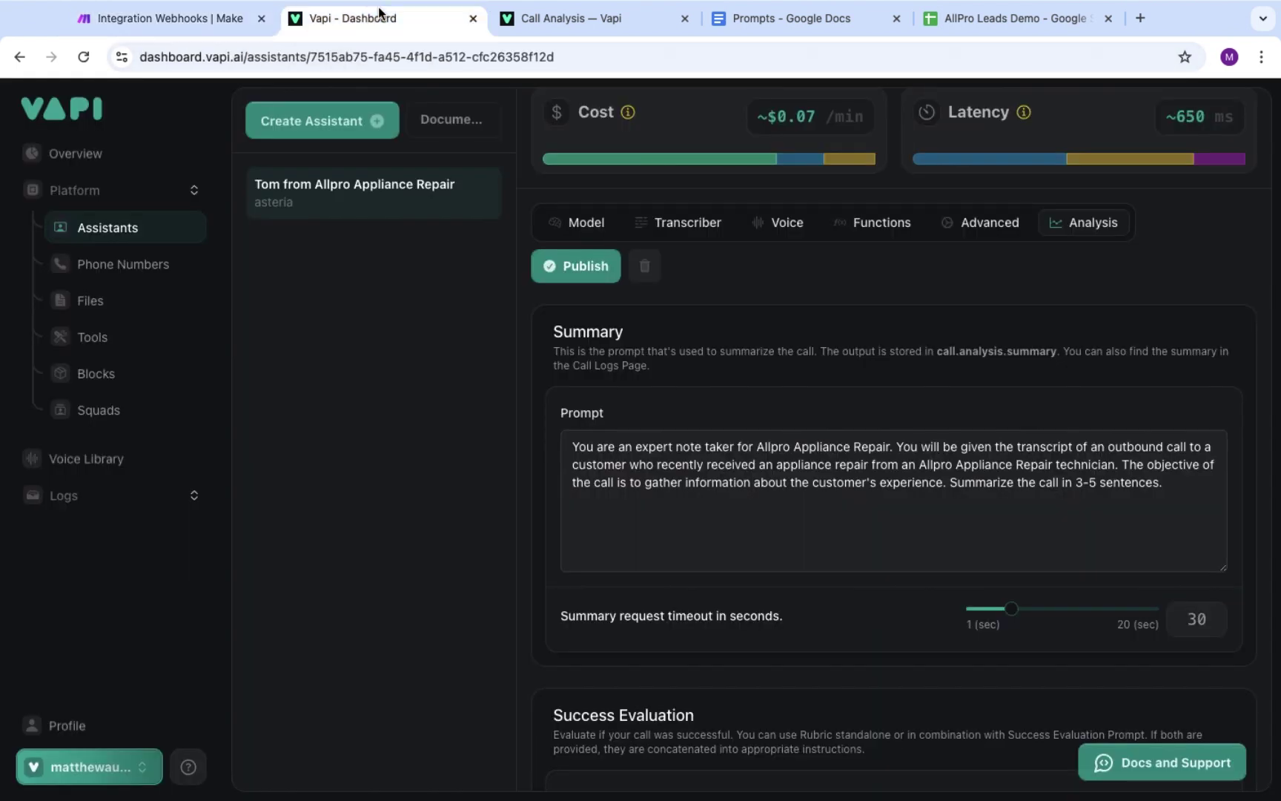
left_click(1000, 231)
scroll(978, 415, "down", 15)
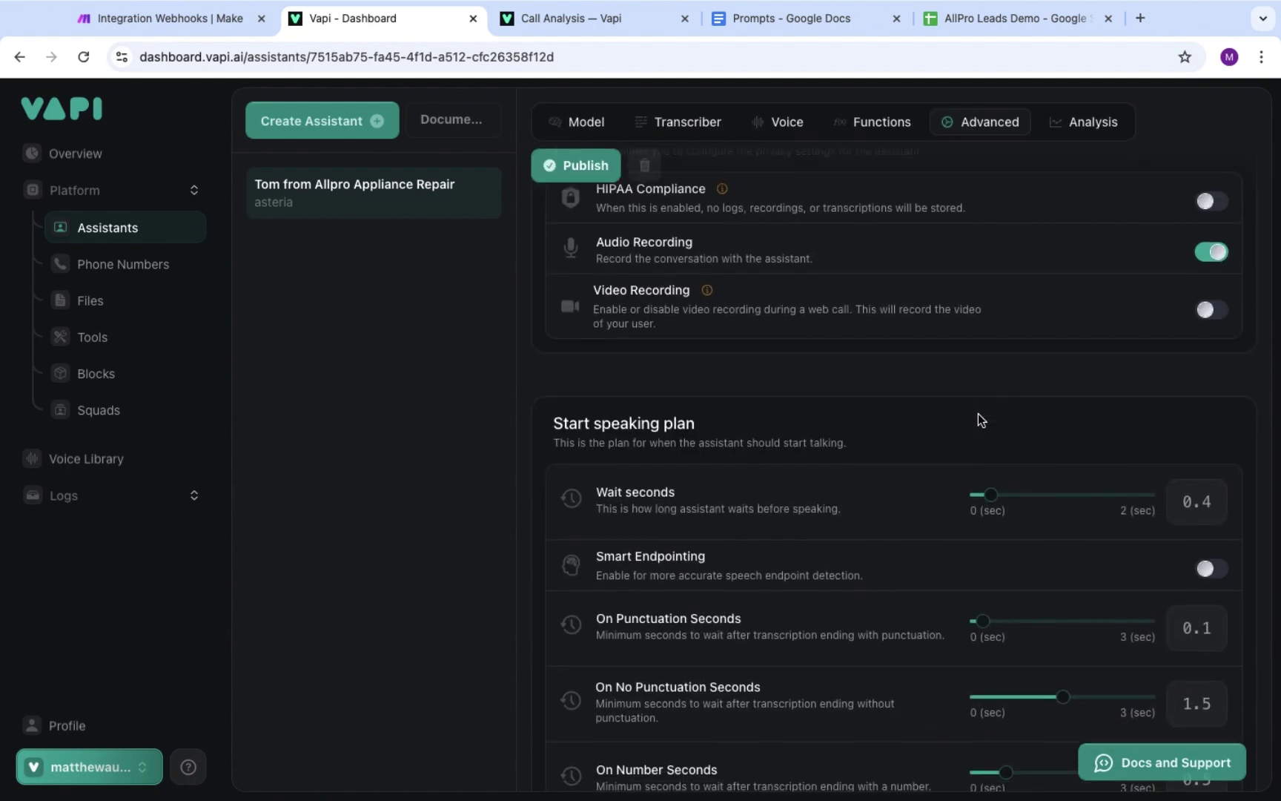
scroll(978, 413, "down", 5)
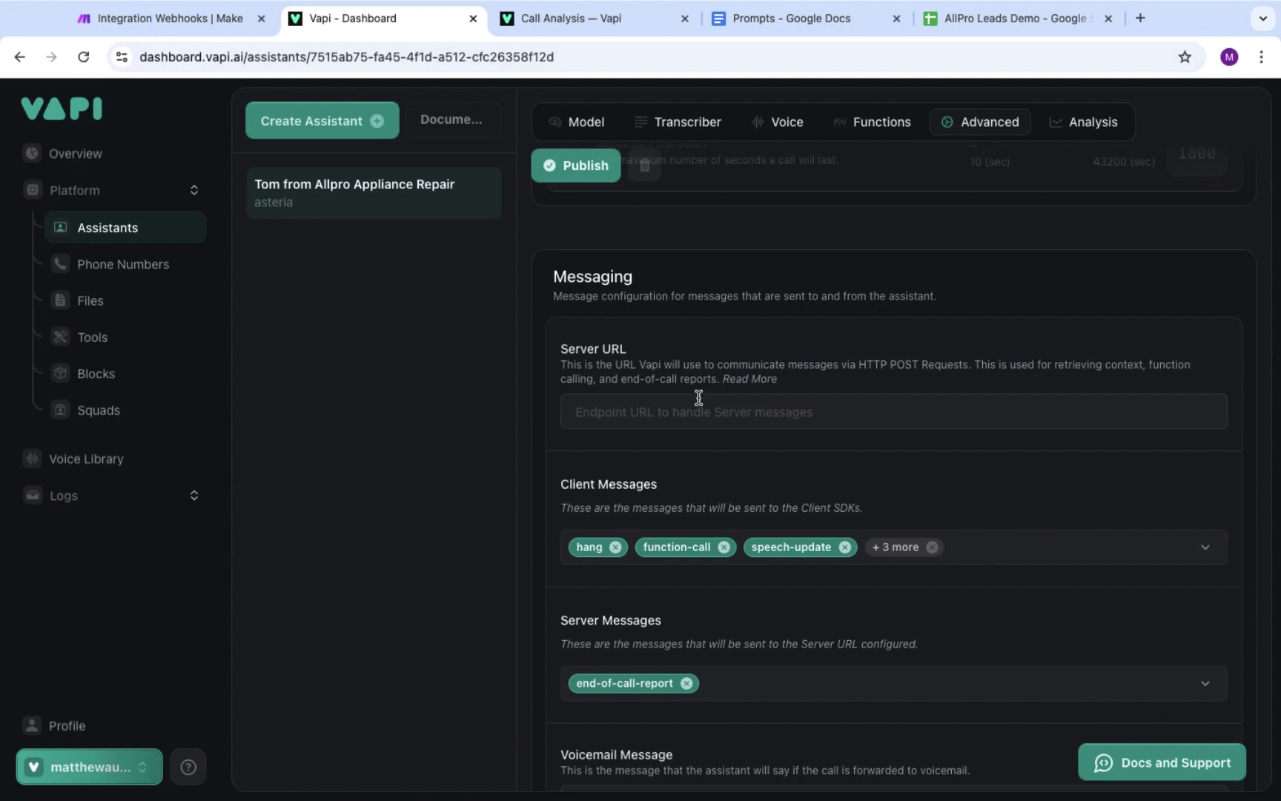
left_click(673, 414)
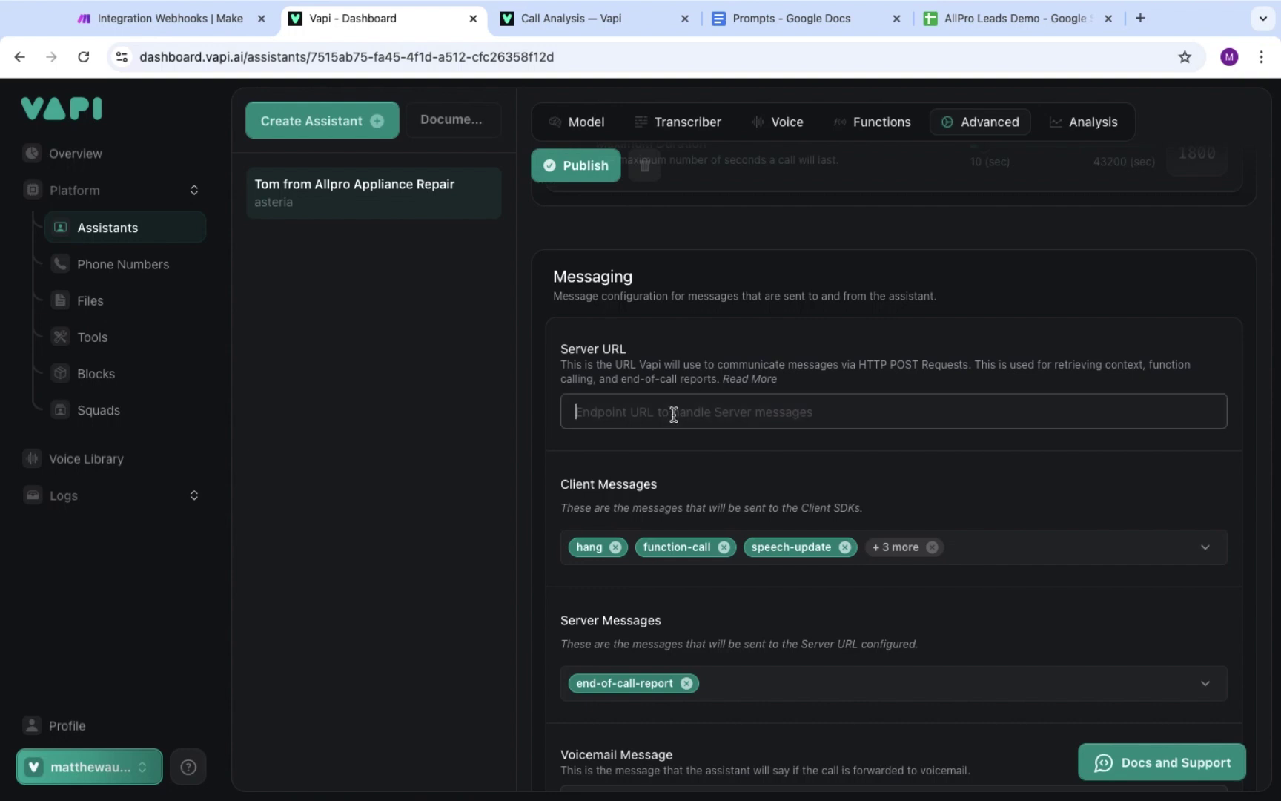
key("super+v")
scroll(671, 482, "down", 5)
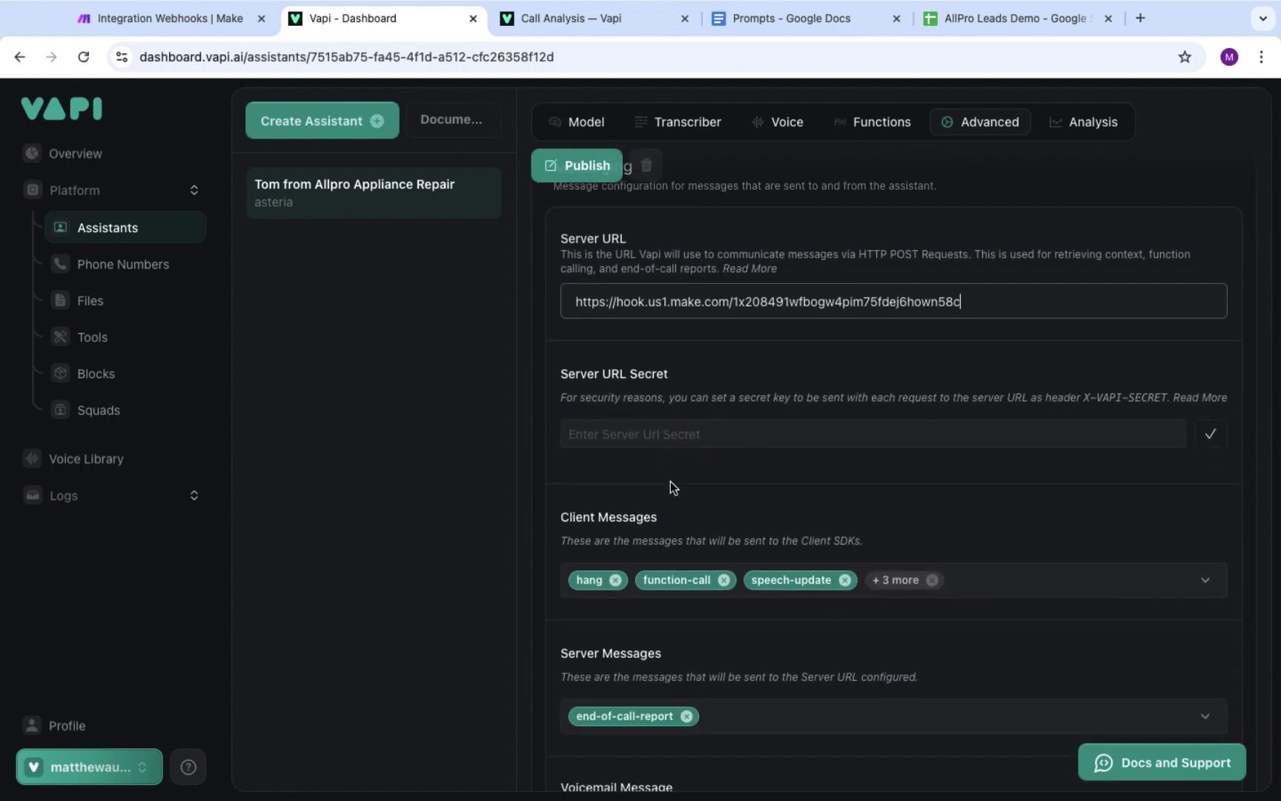
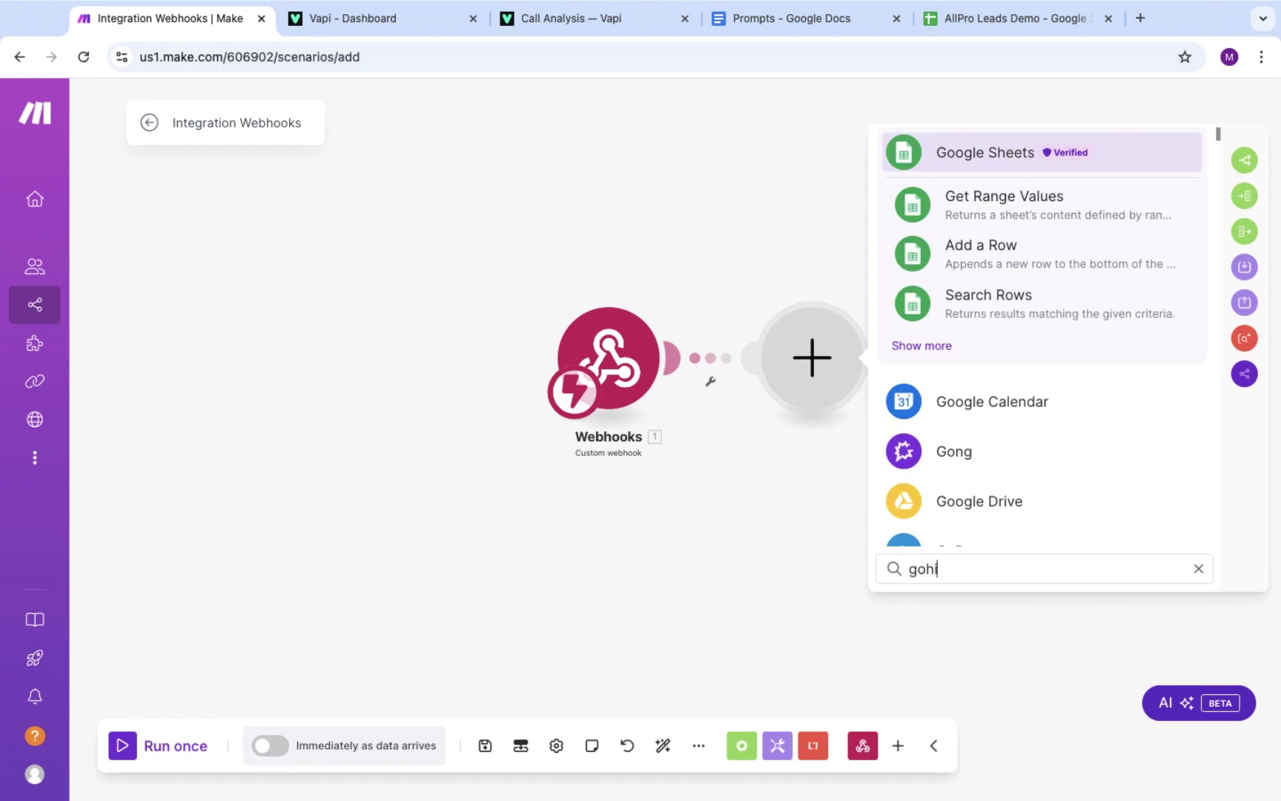
key("ctrl+a")
type("airtable")
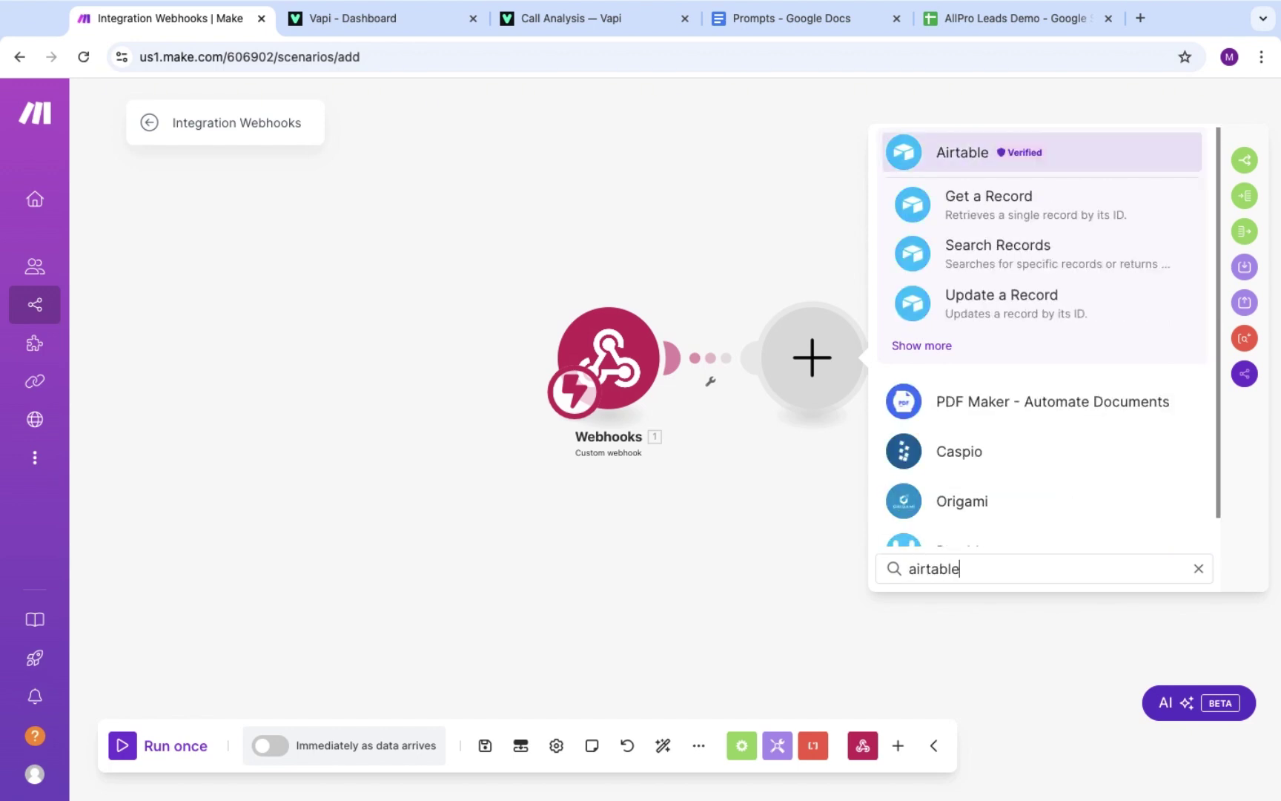
key("ctrl+a")
type("zoho")
key("ctrl+a")
key("BackSpace")
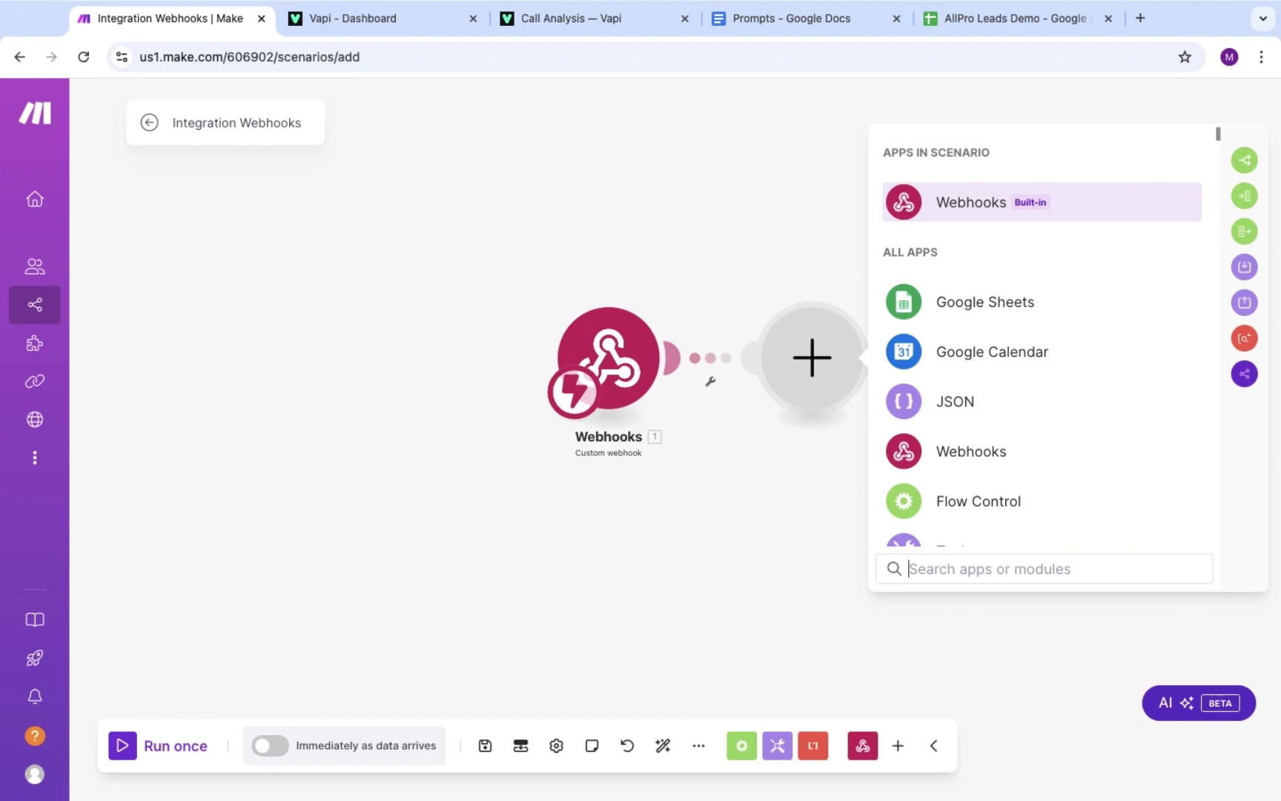
Add a Google Sheets "Add a Row" module after the webhook and check the column headers in the AllPro Leads Demo spreadsheet
left_click(998, 310)
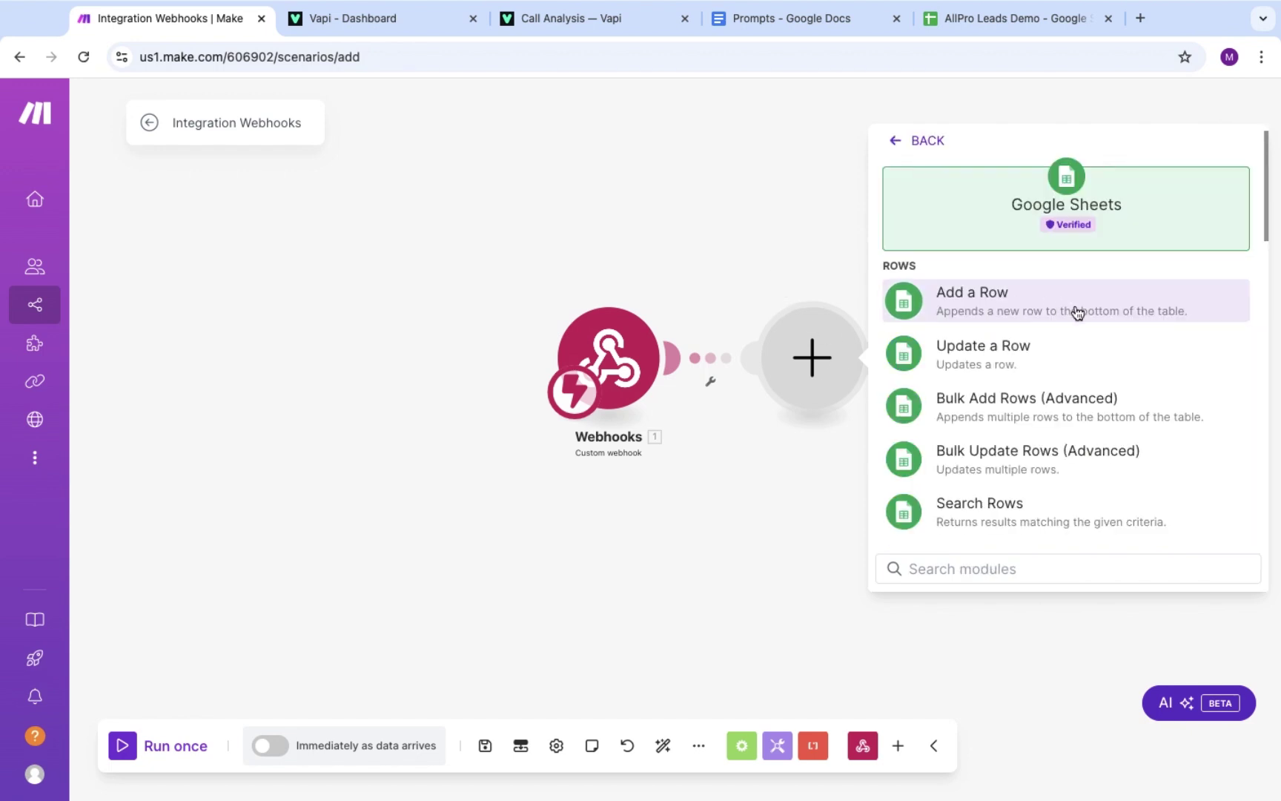
left_click(993, 302)
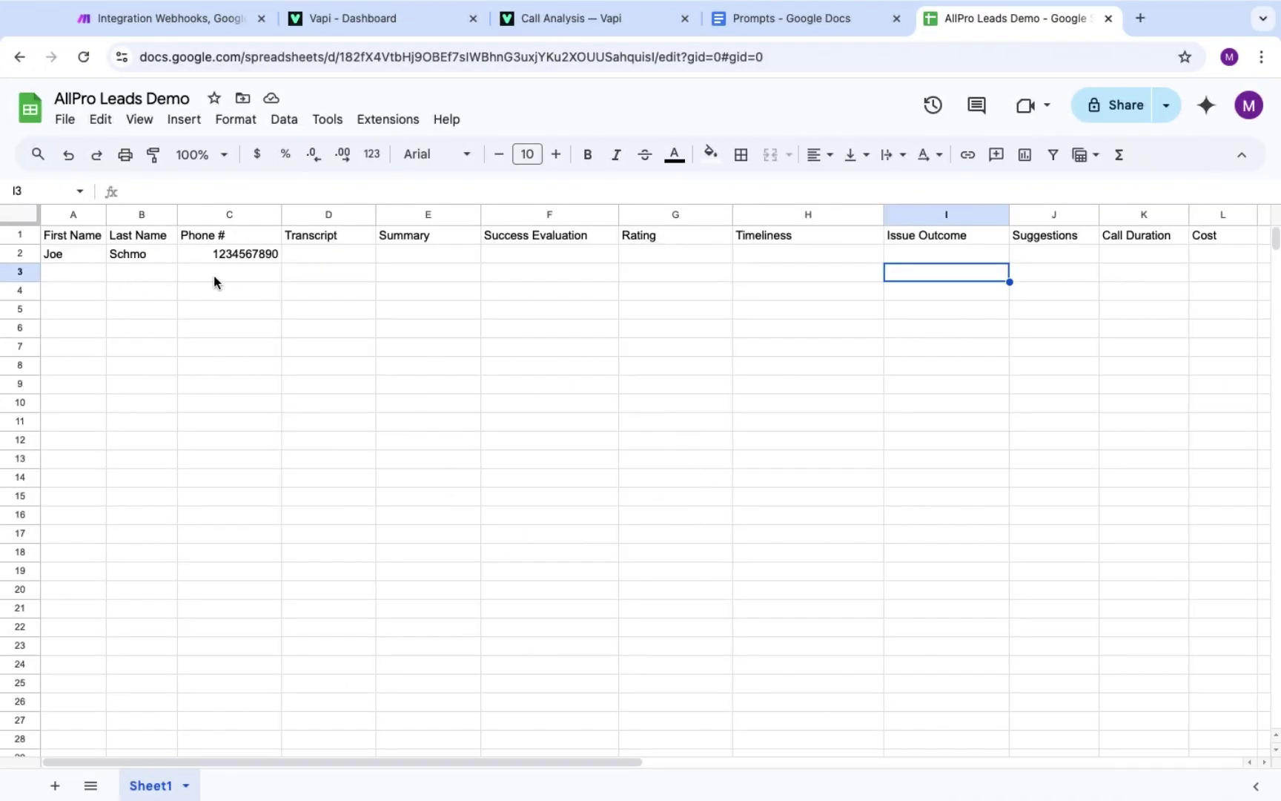
left_click(347, 292)
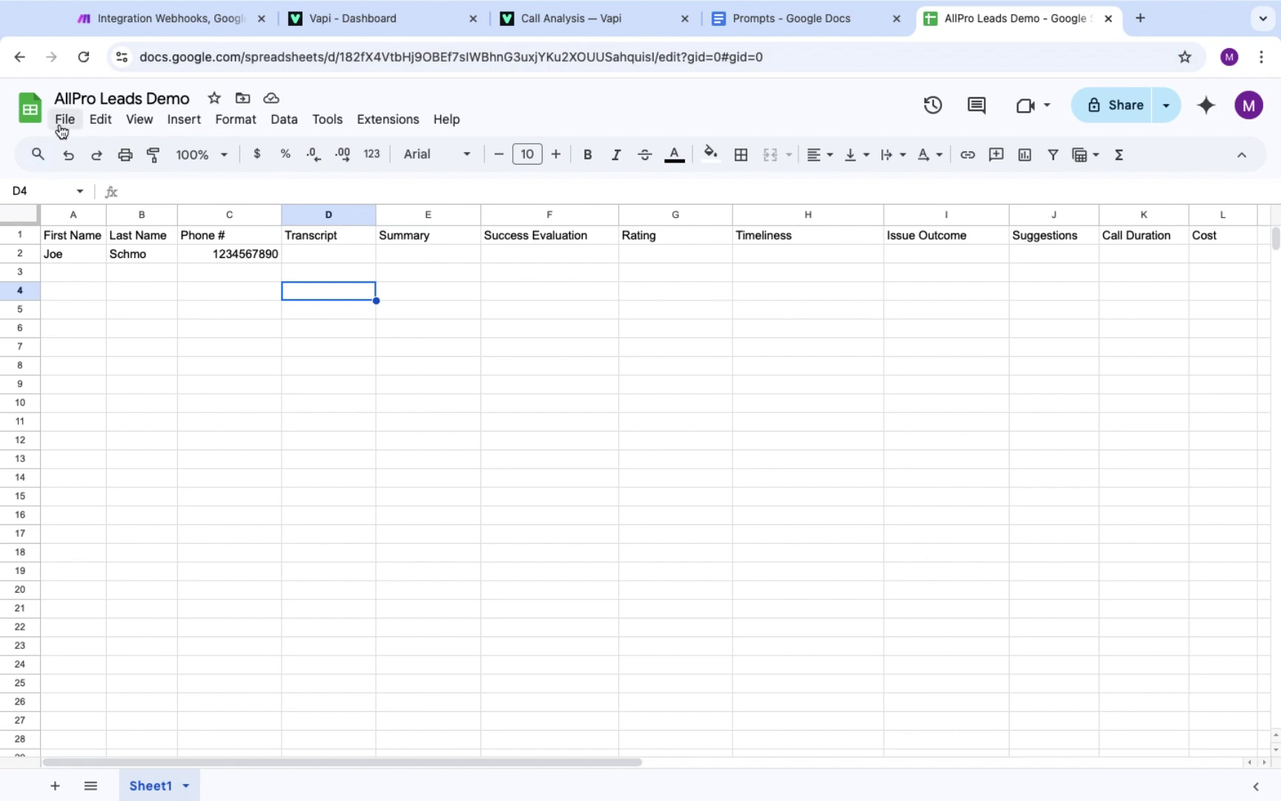
left_click(189, 27)
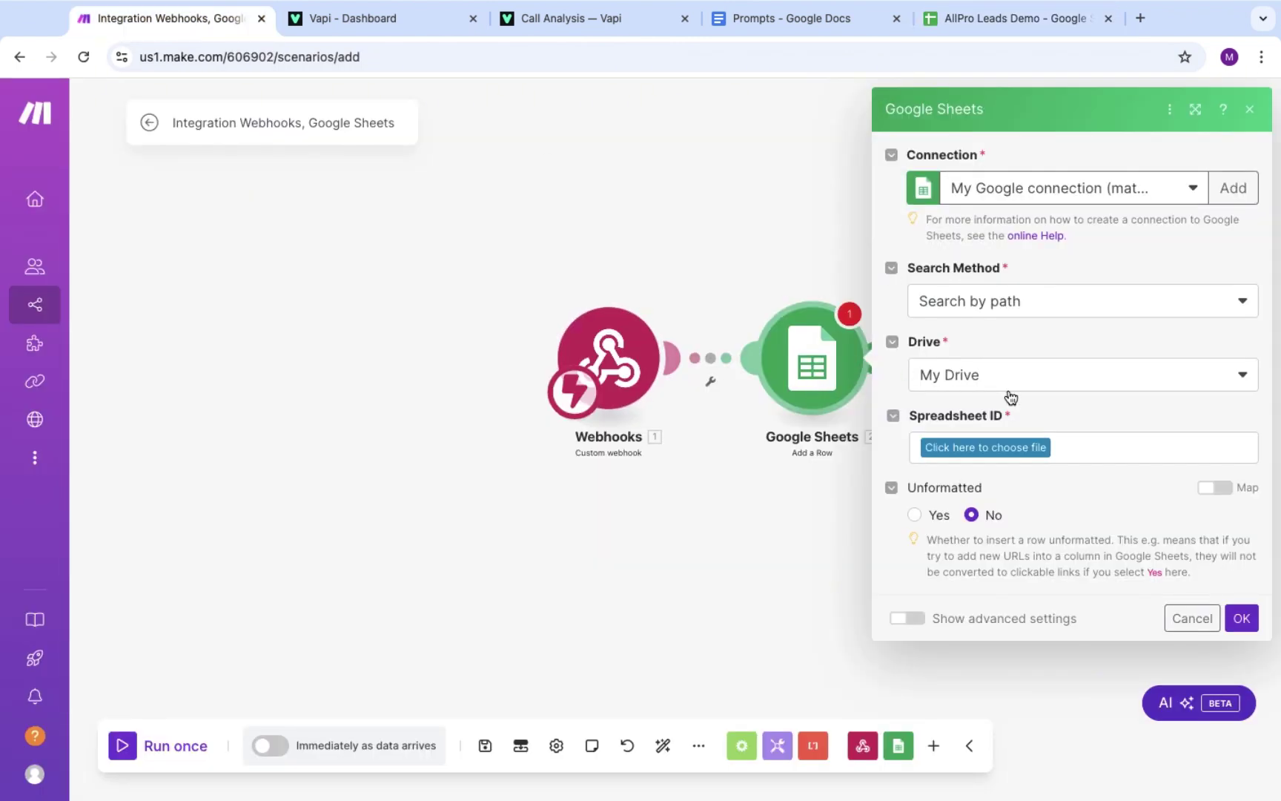
Set the Add a Row module to the AllPro Leads Demo spreadsheet, Sheet1 with headers, review its column fields and close the module
left_click(1004, 451)
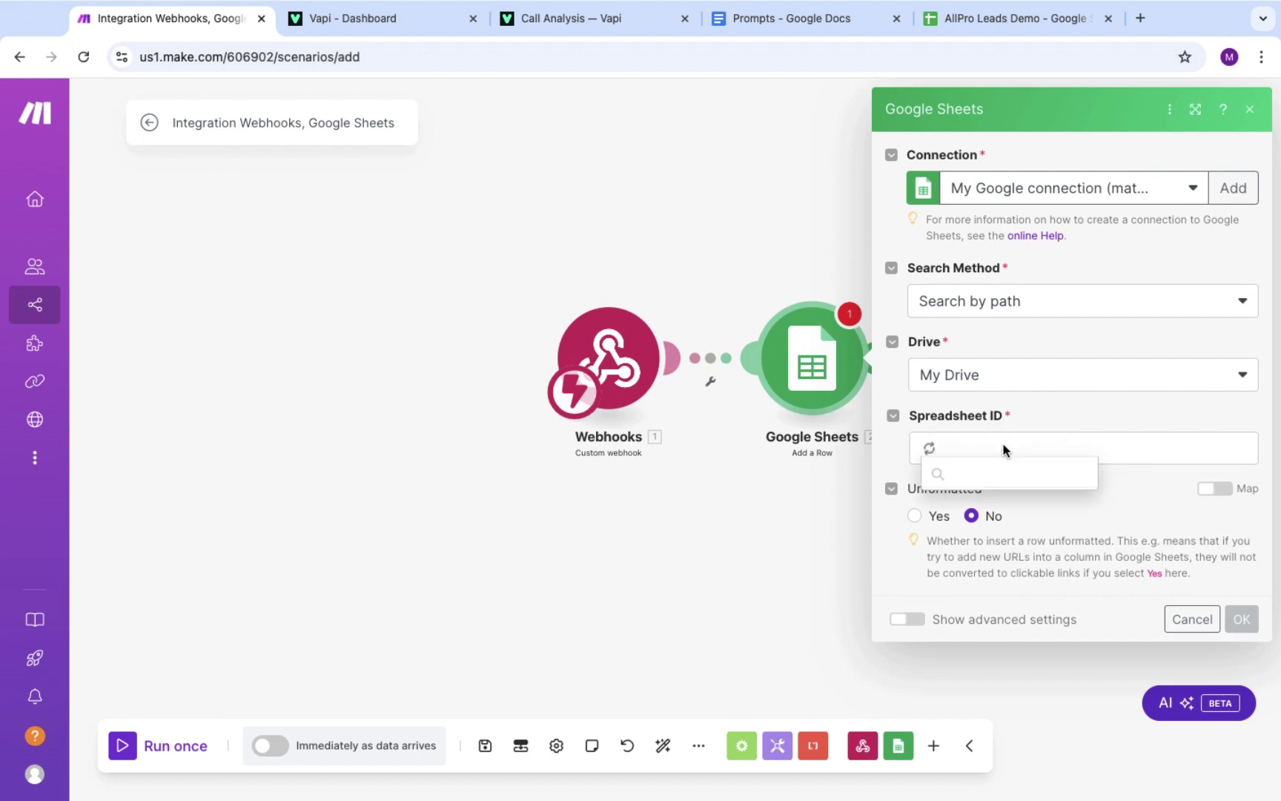
left_click(979, 474)
scroll(1006, 519, "down", 5)
scroll(998, 400, "down", 3)
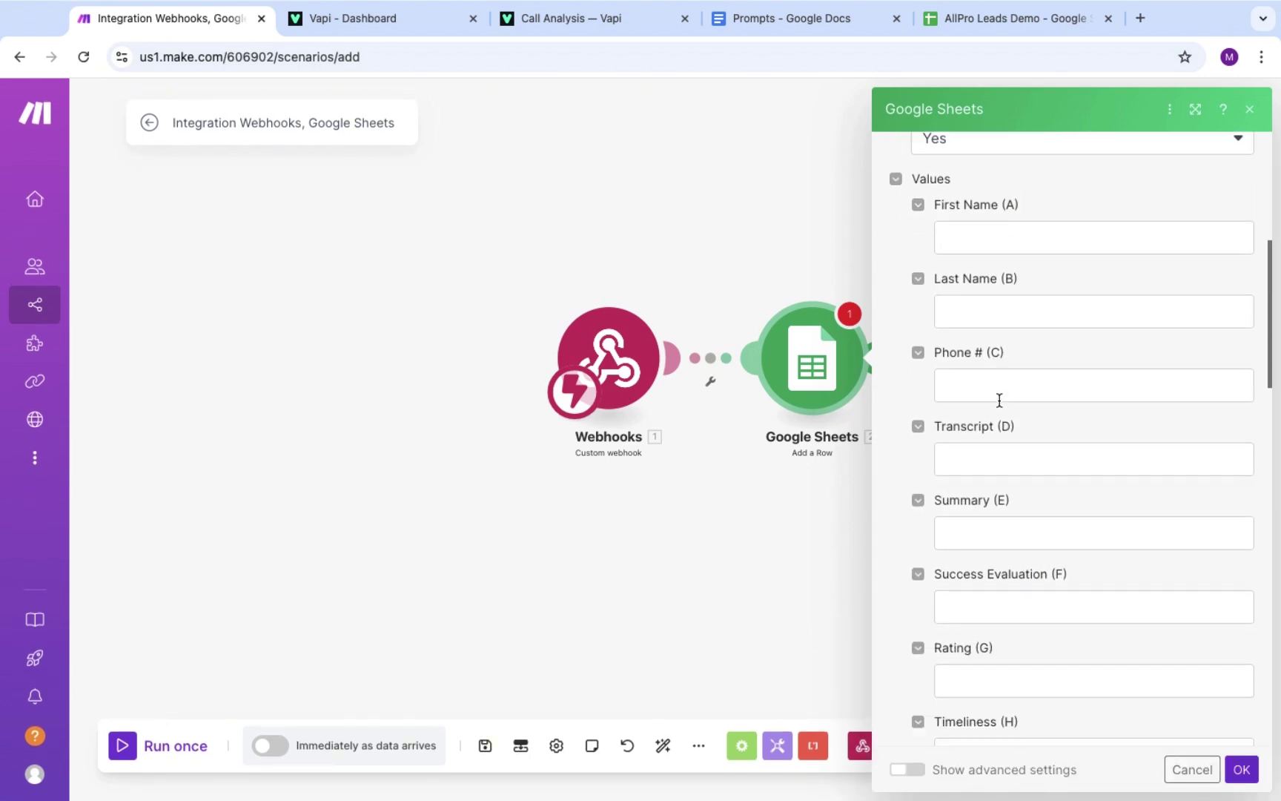
scroll(976, 602, "down", 5)
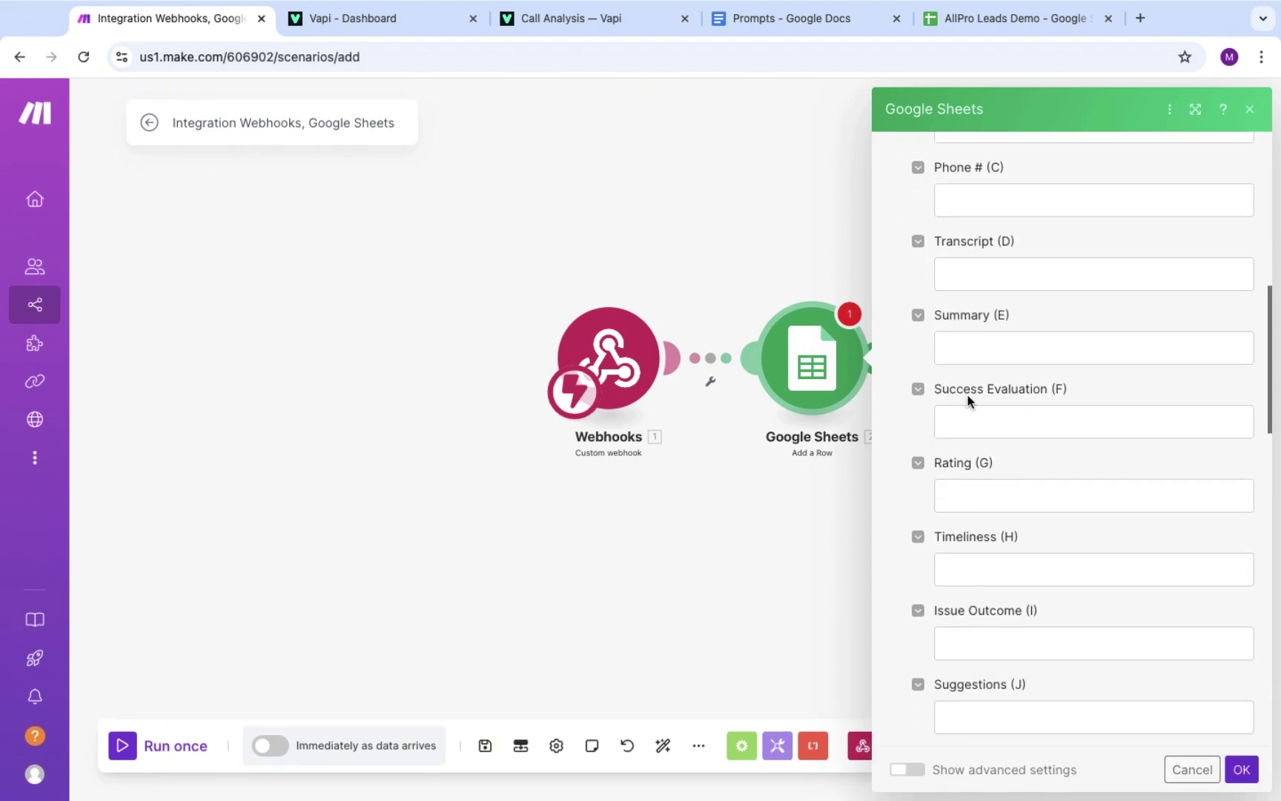
scroll(969, 443, "down", 7)
key("Escape")
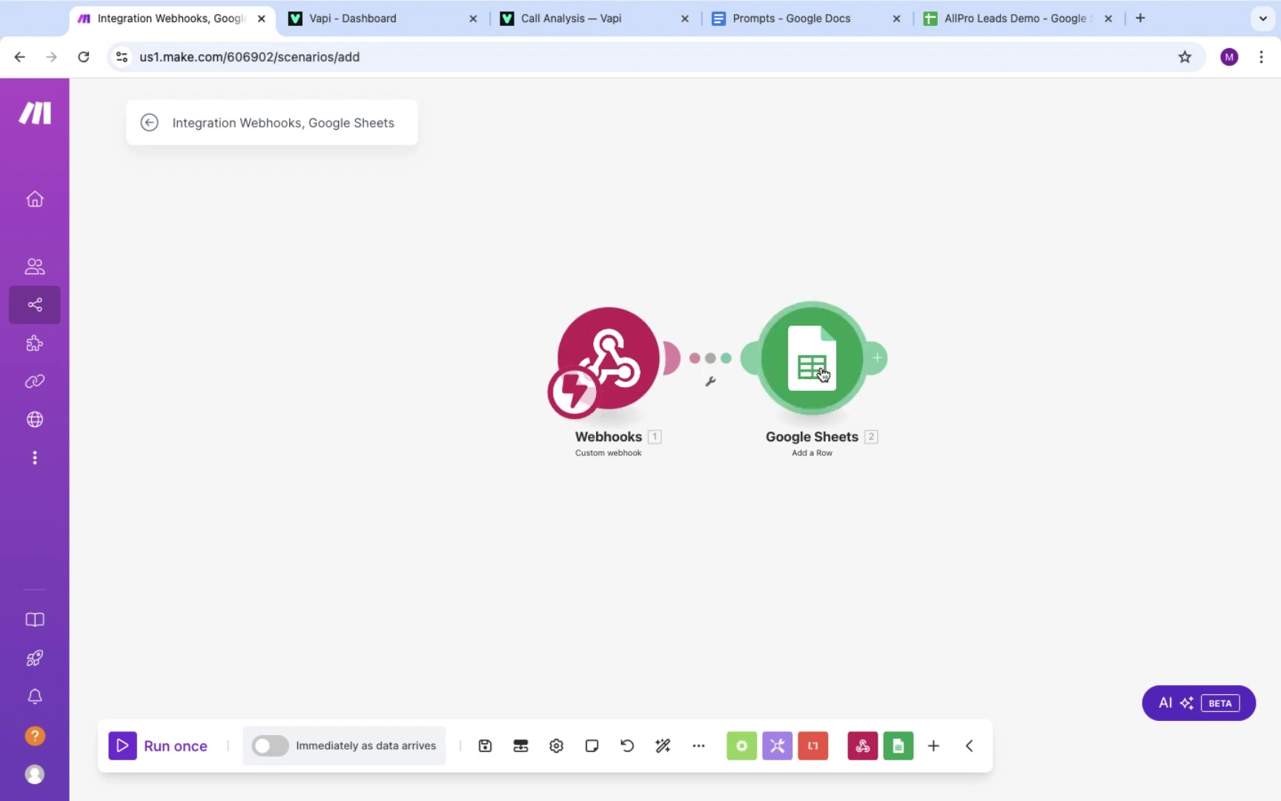
Run the scenario once and start a test call with the Allpro Appliance Repair assistant in Vapi
left_click(149, 747)
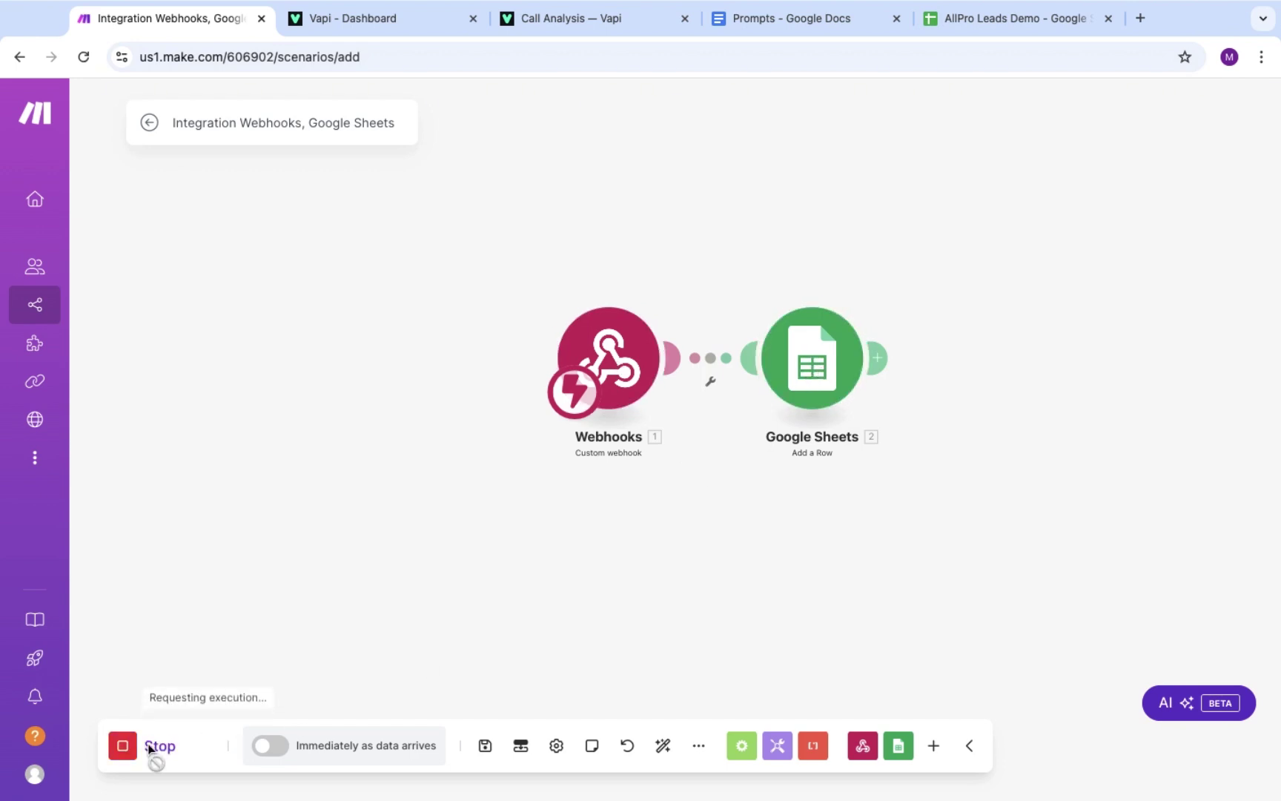
left_click(355, 18)
left_click(574, 121)
scroll(1050, 356, "up", 5)
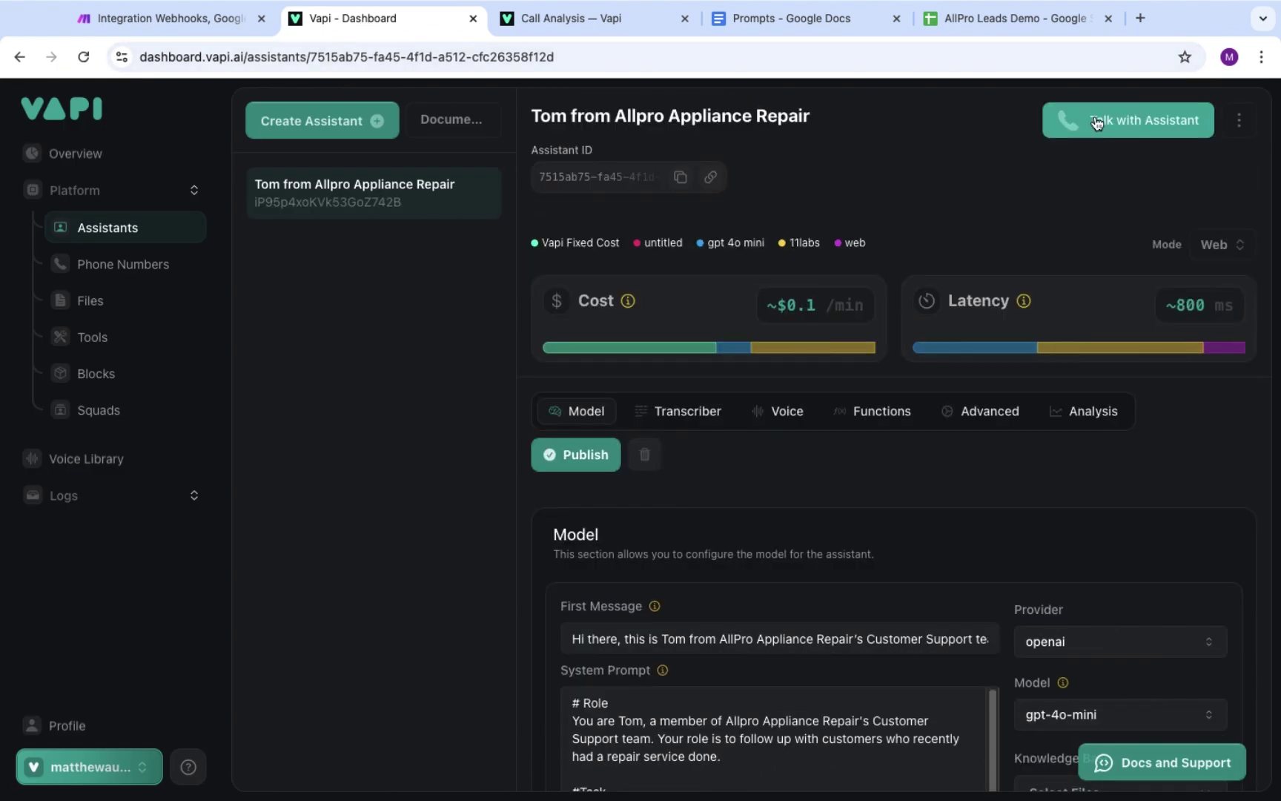
left_click(1096, 123)
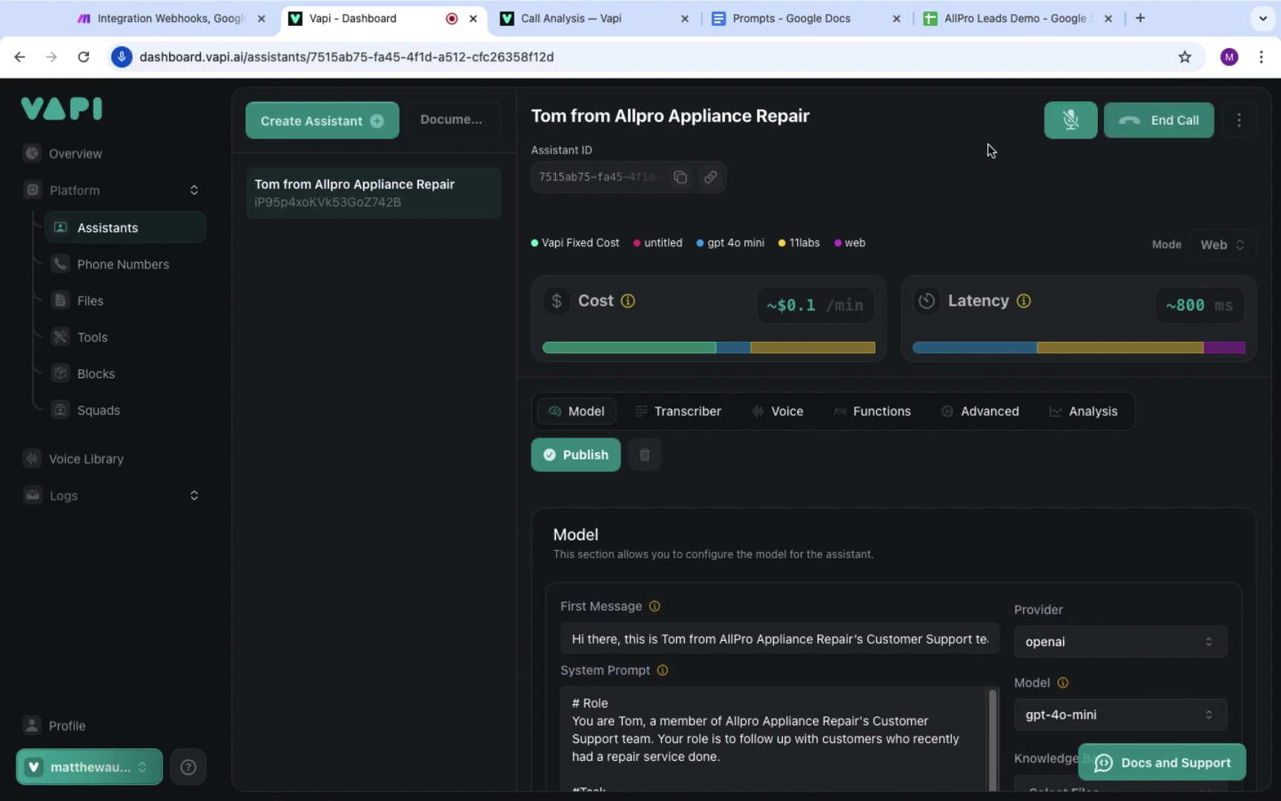
Run the Make scenario once again and end the Vapi test call to send its end-of-call report
left_click(174, 25)
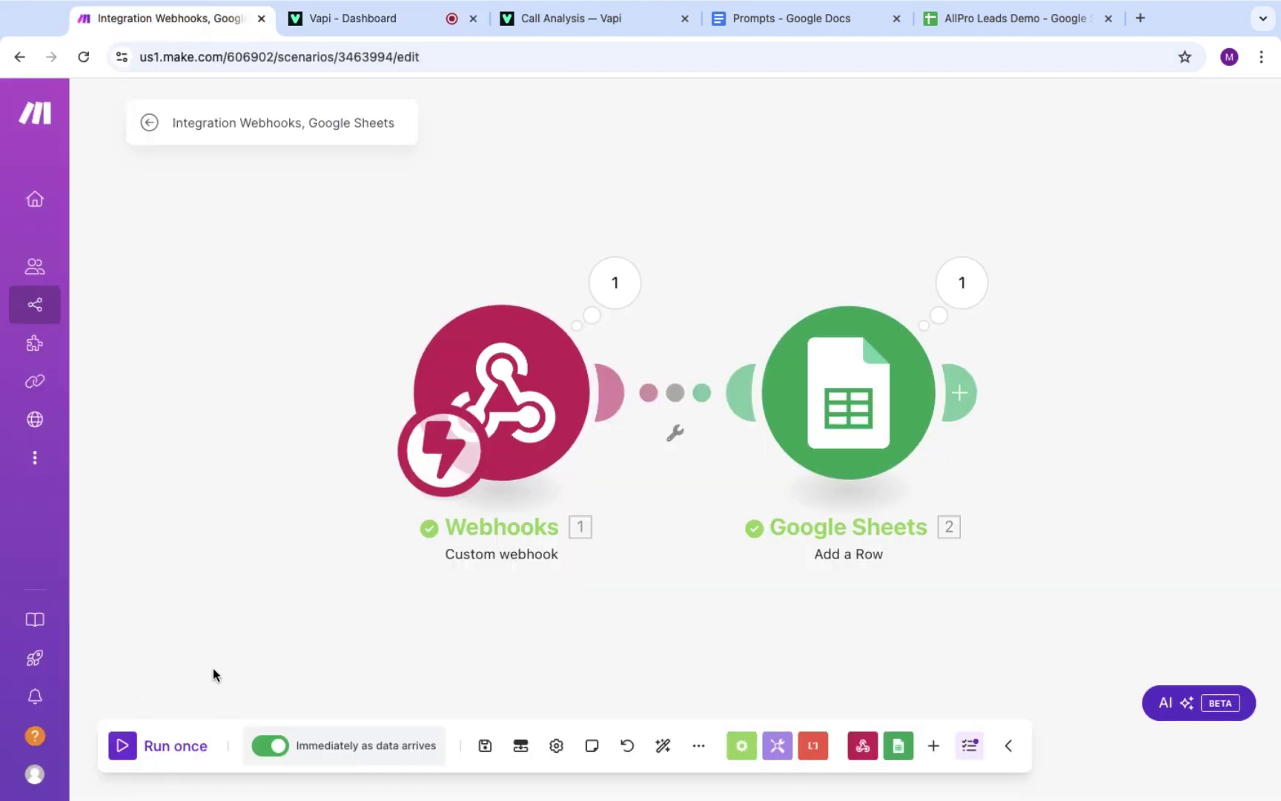
left_click(177, 744)
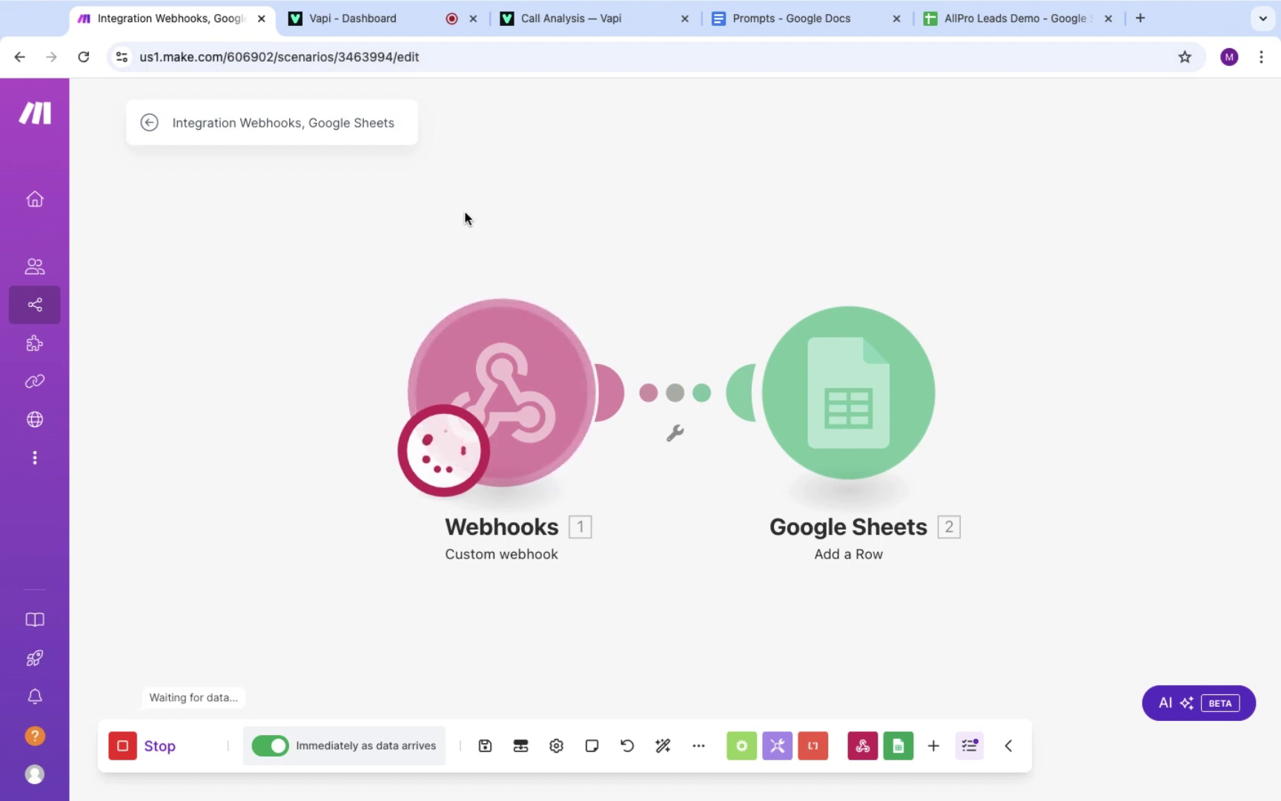
left_click(389, 27)
left_click(1149, 127)
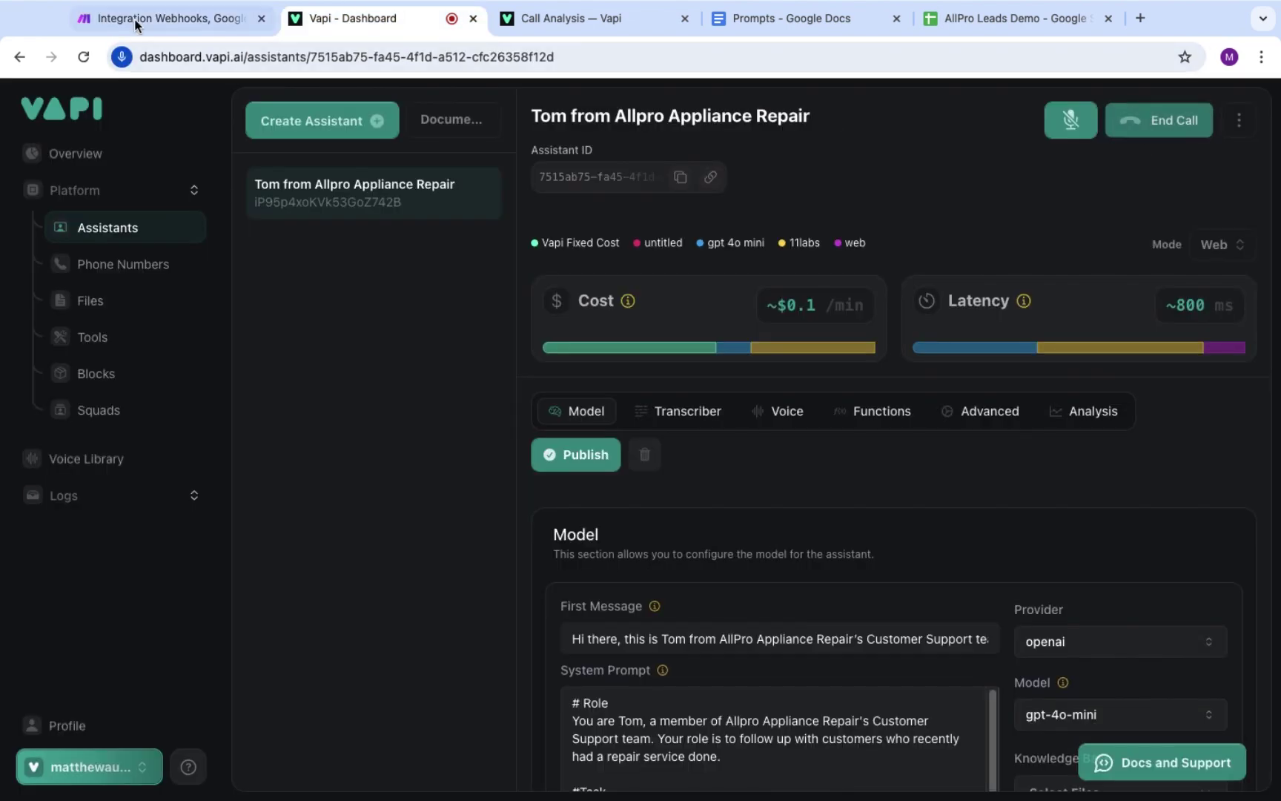
Back in Make, examine the webhook's output message, including the call analysis summary and its structured data
left_click(199, 34)
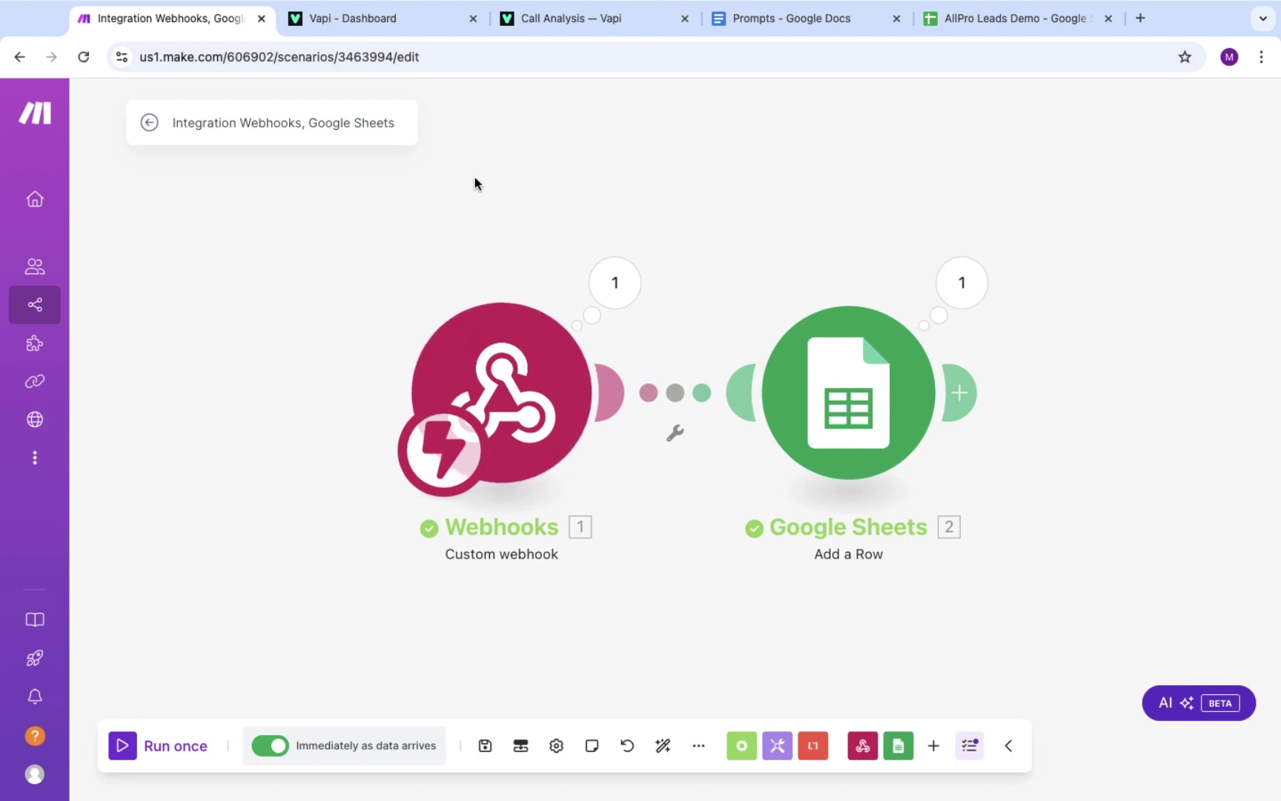
left_click(629, 269)
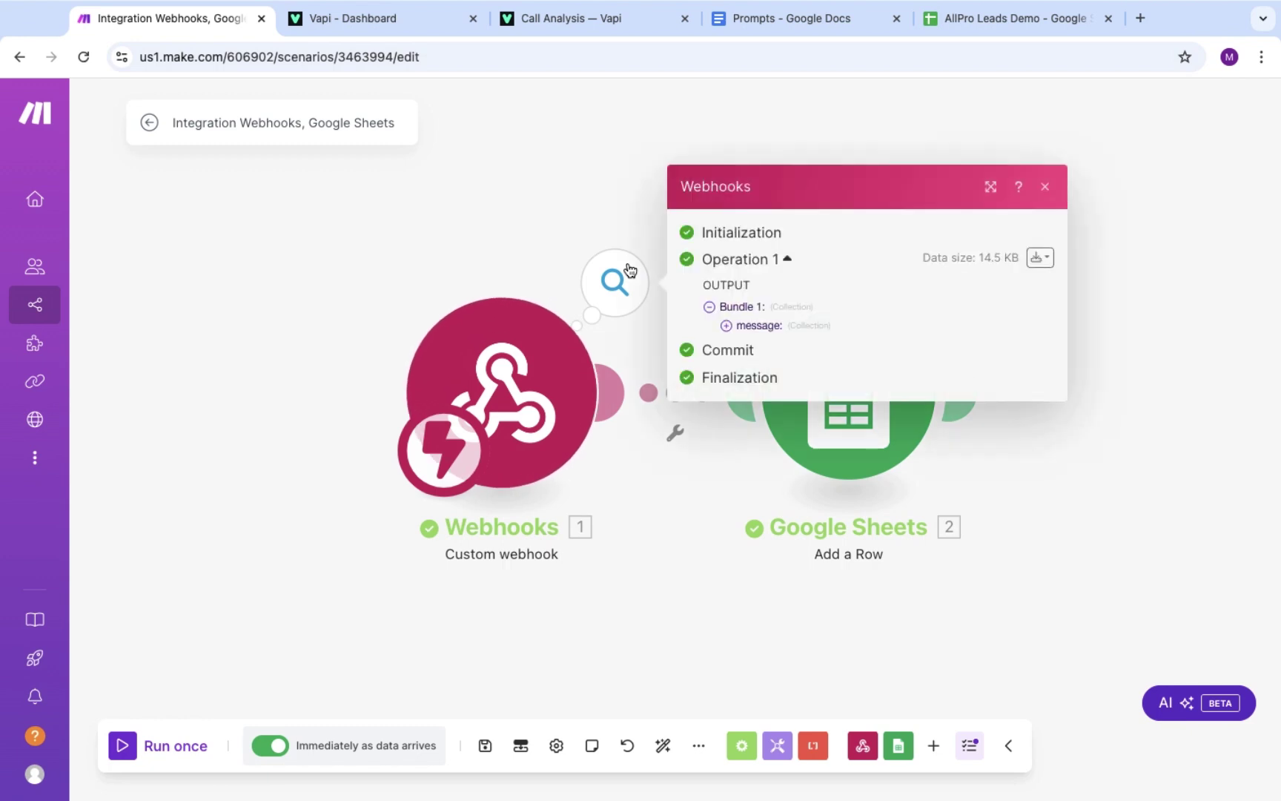
left_click(740, 327)
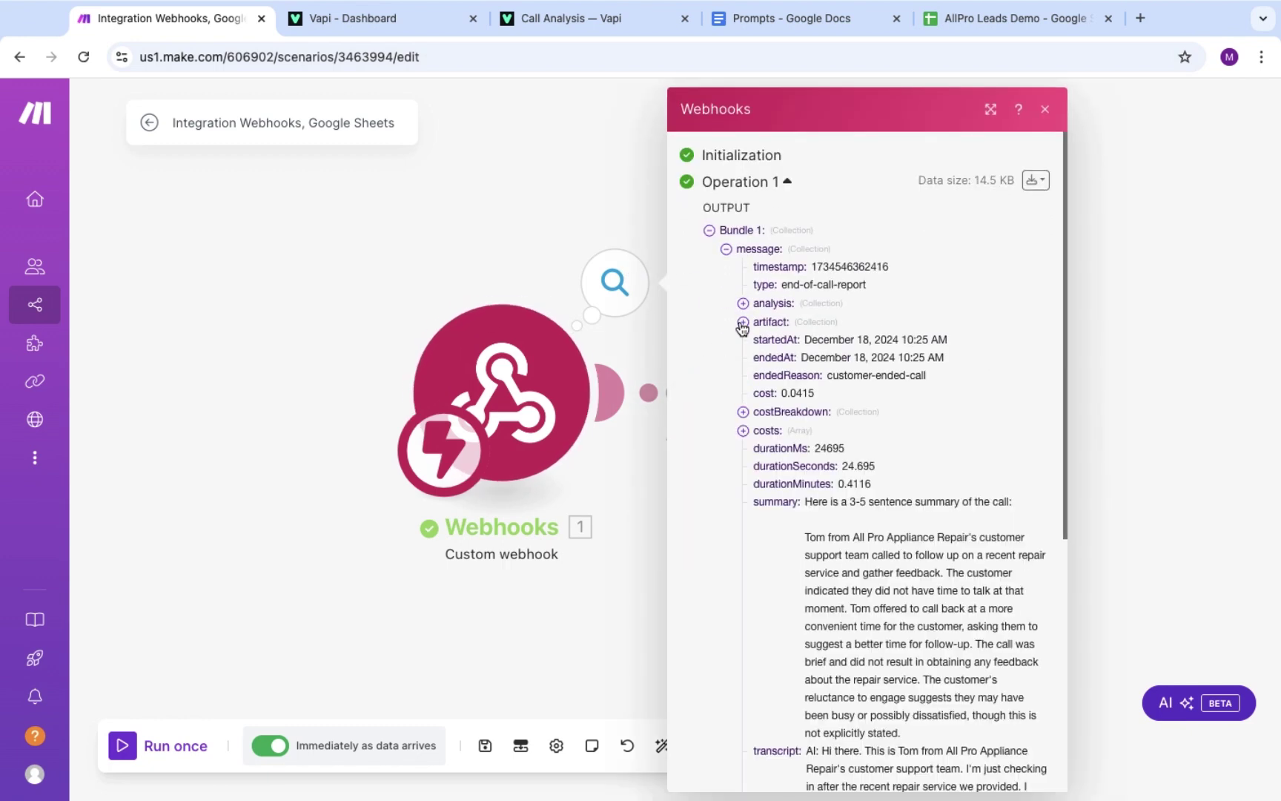
left_click(787, 308)
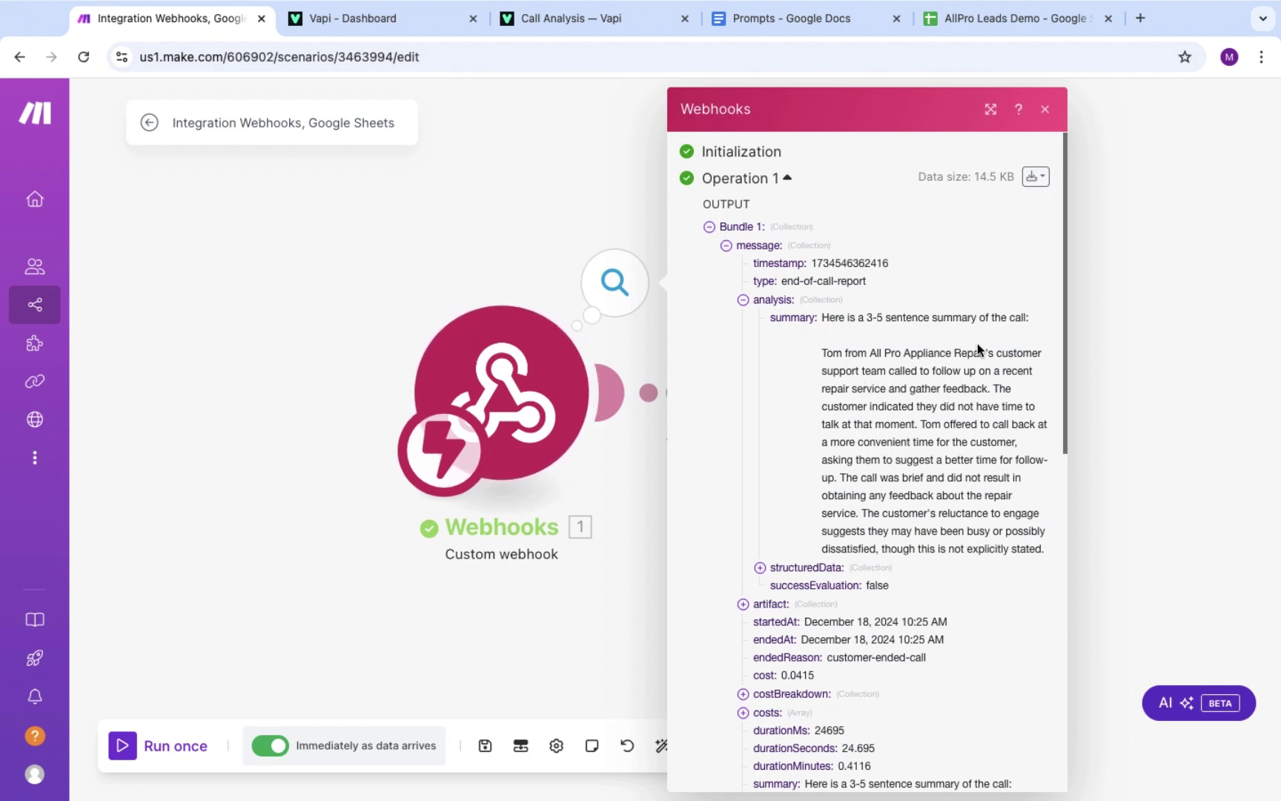
scroll(977, 343, "down", 3)
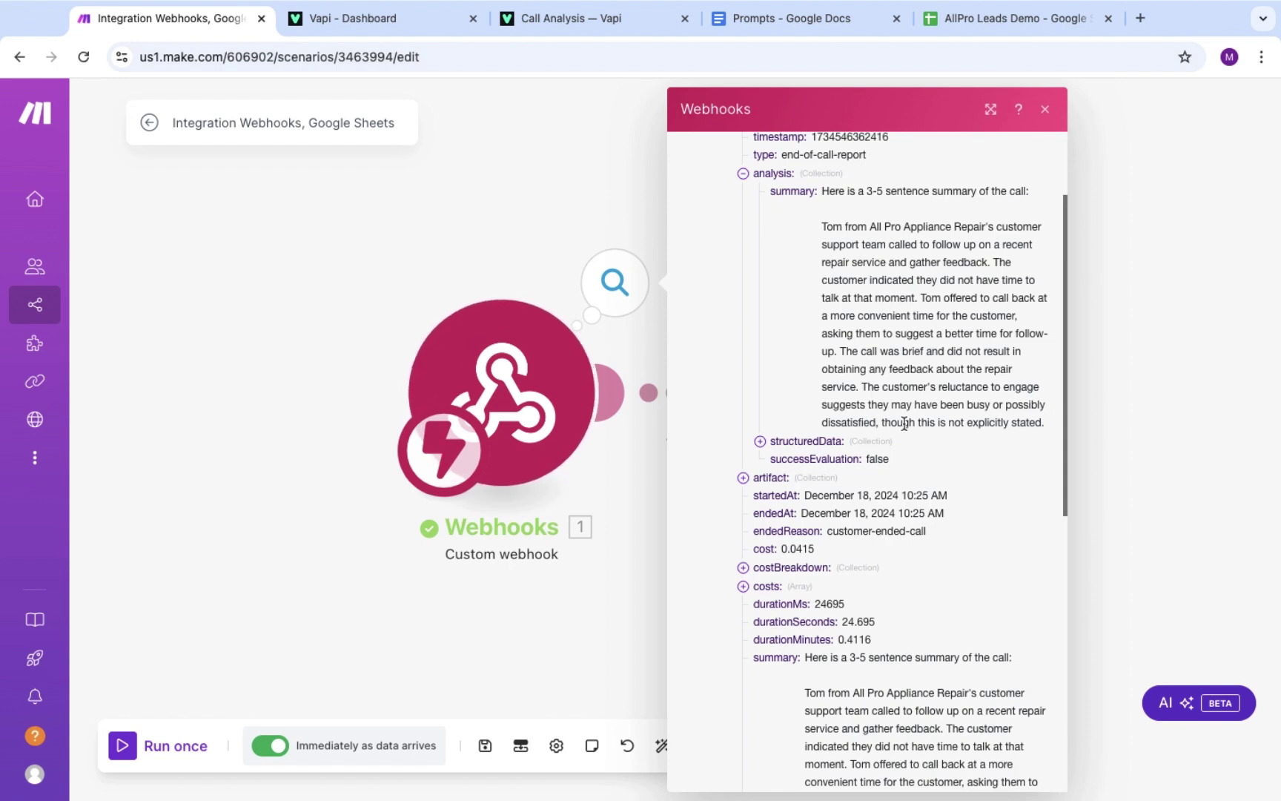
scroll(964, 385, "down", 2)
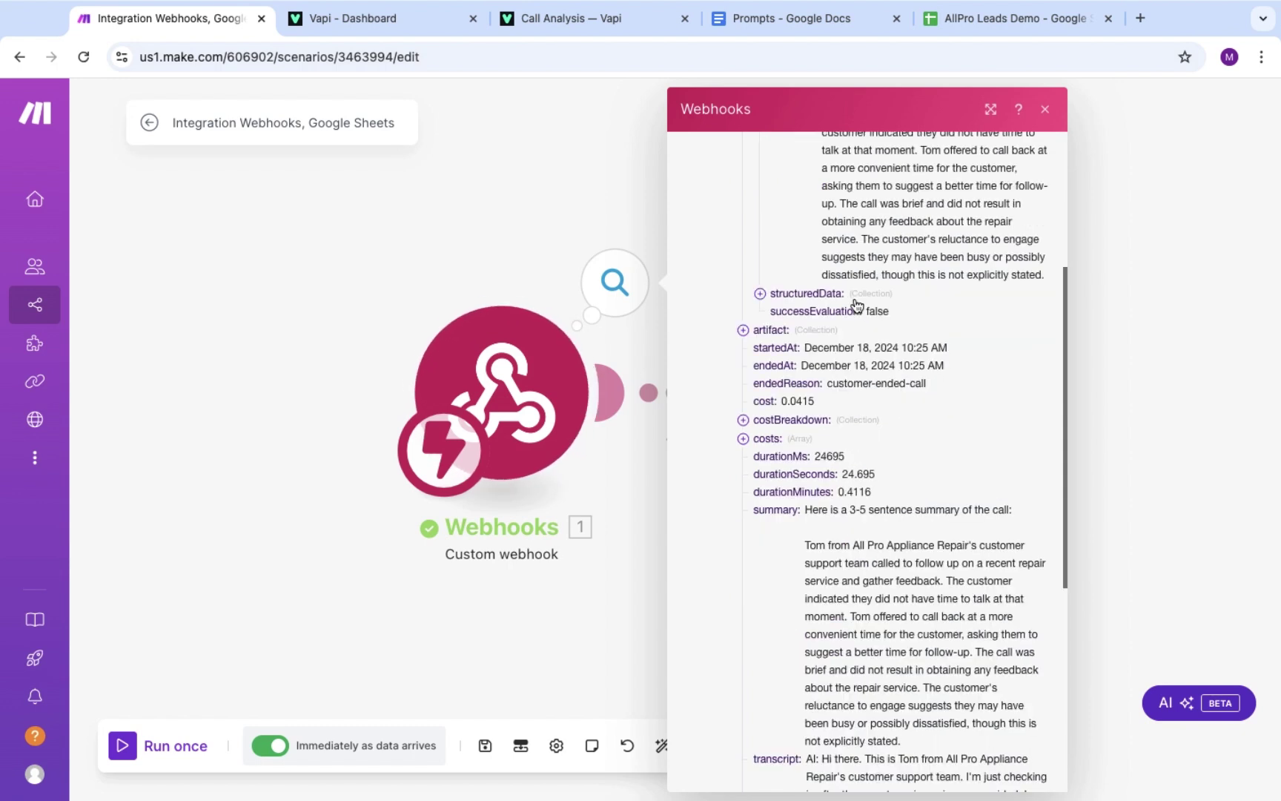
left_click(797, 295)
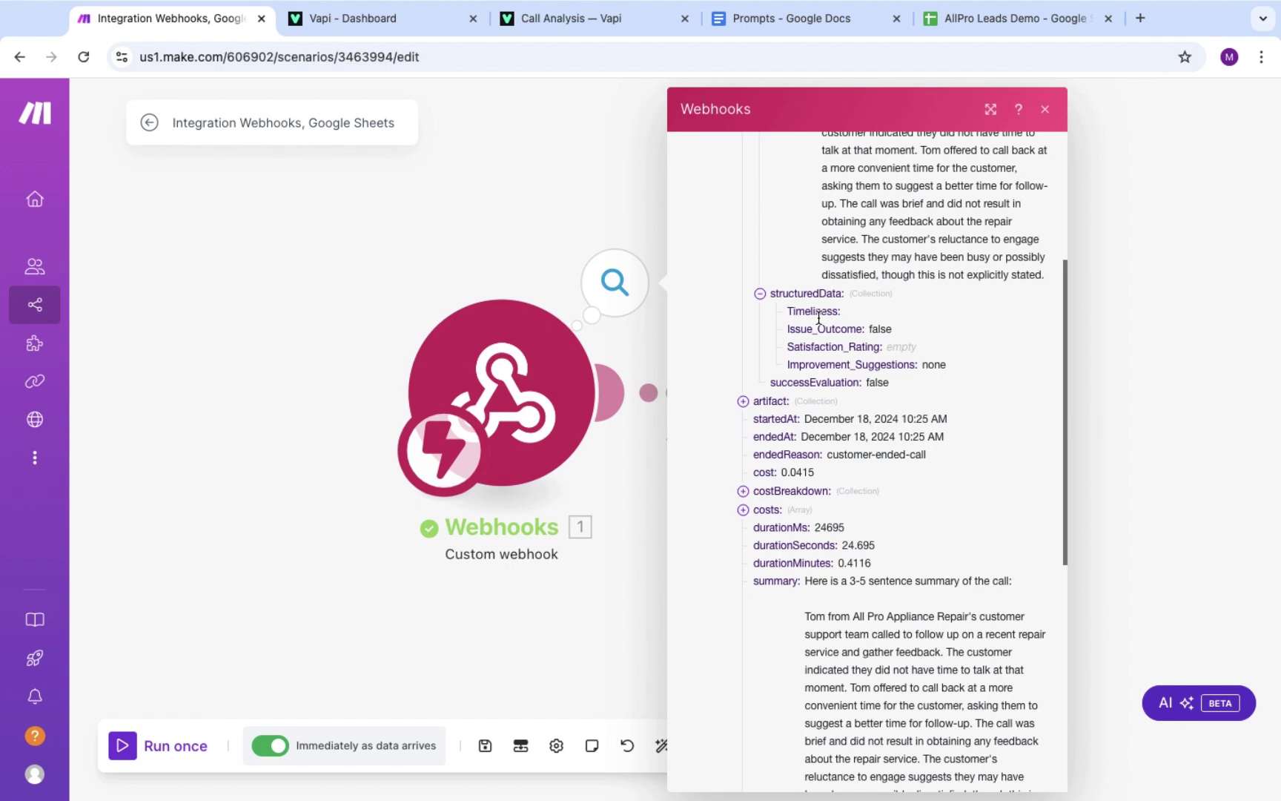
Examine the cost breakdown, call duration, transcript and recording links in the rest of the webhook output
scroll(893, 346, "down", 5)
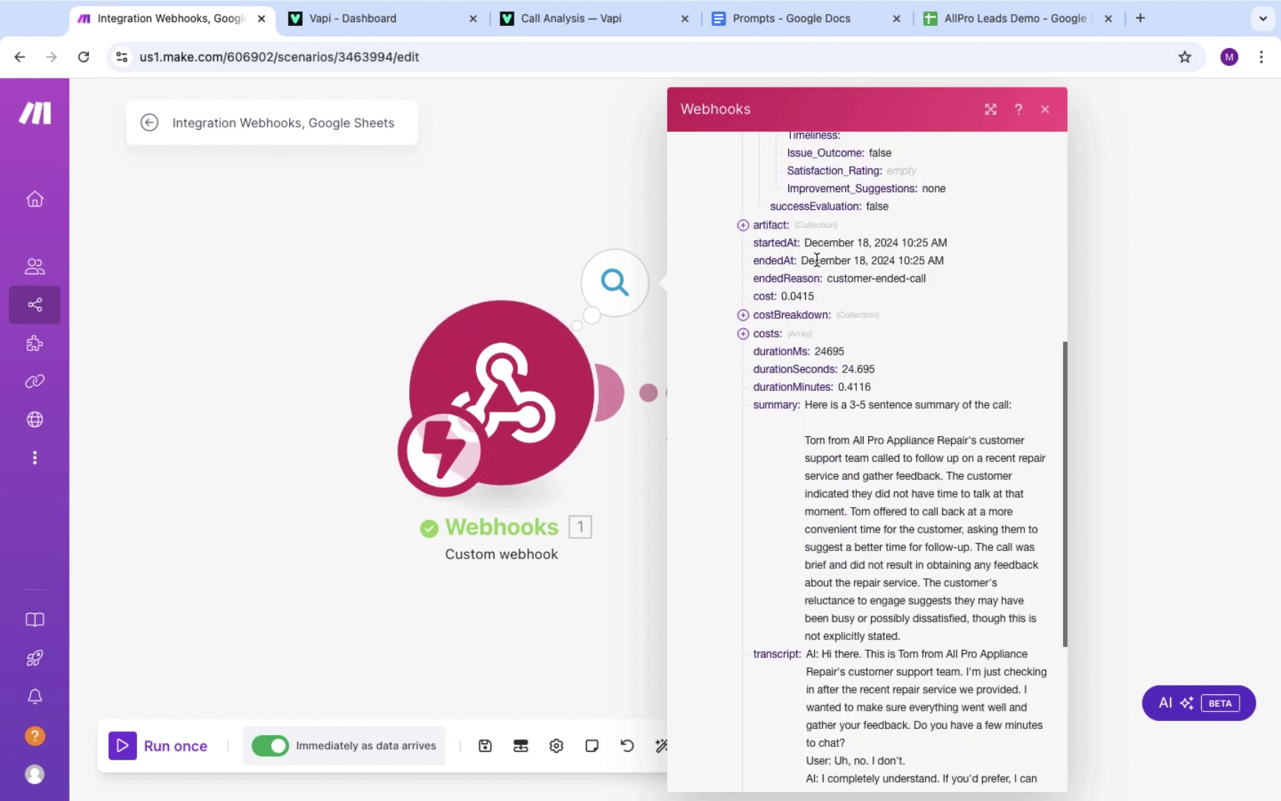
scroll(978, 258, "down", 1)
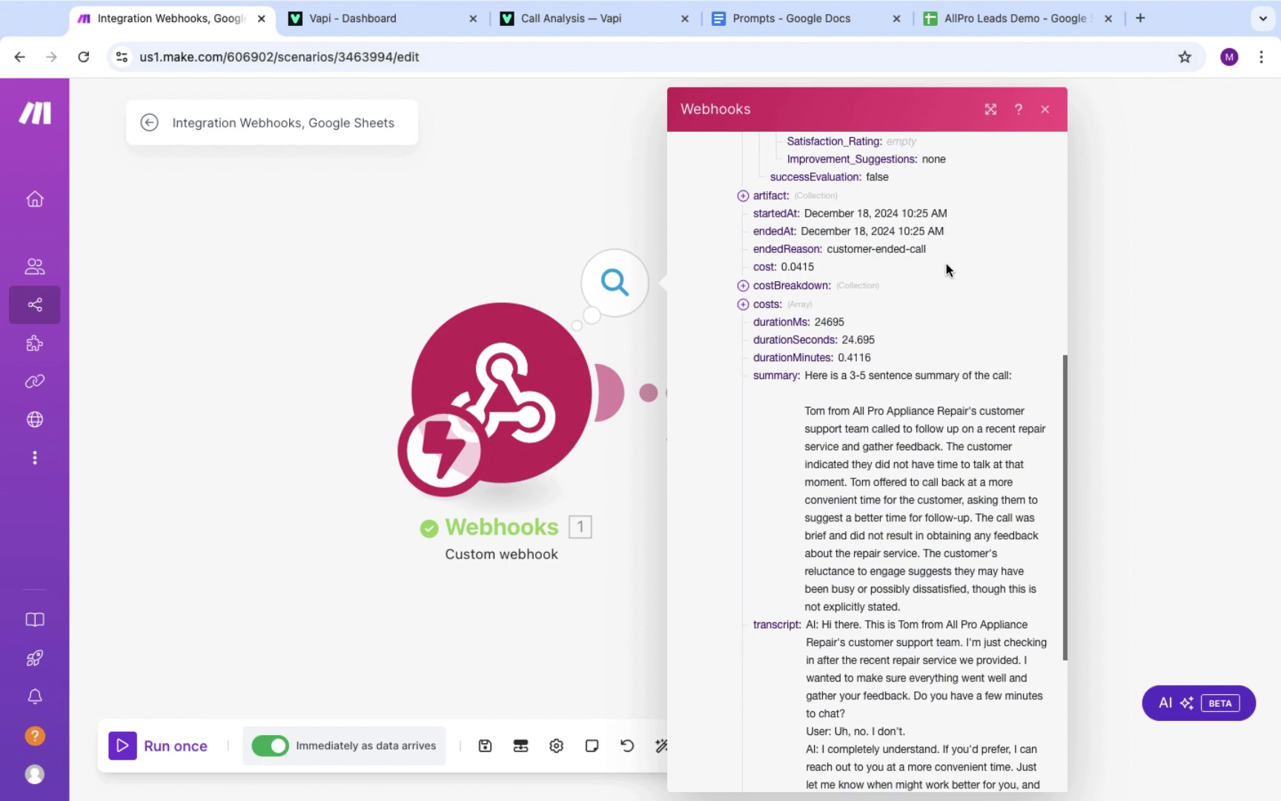
left_click(790, 286)
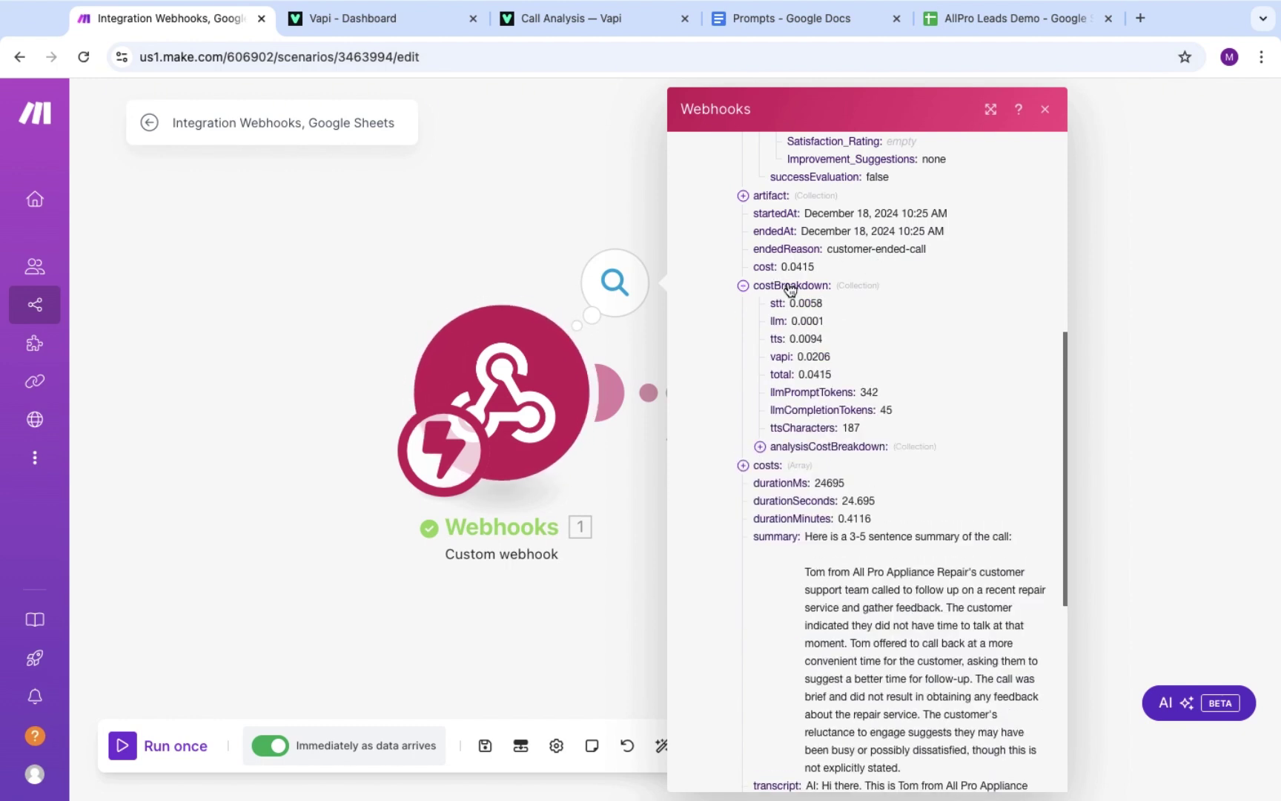
scroll(830, 290, "down", 1)
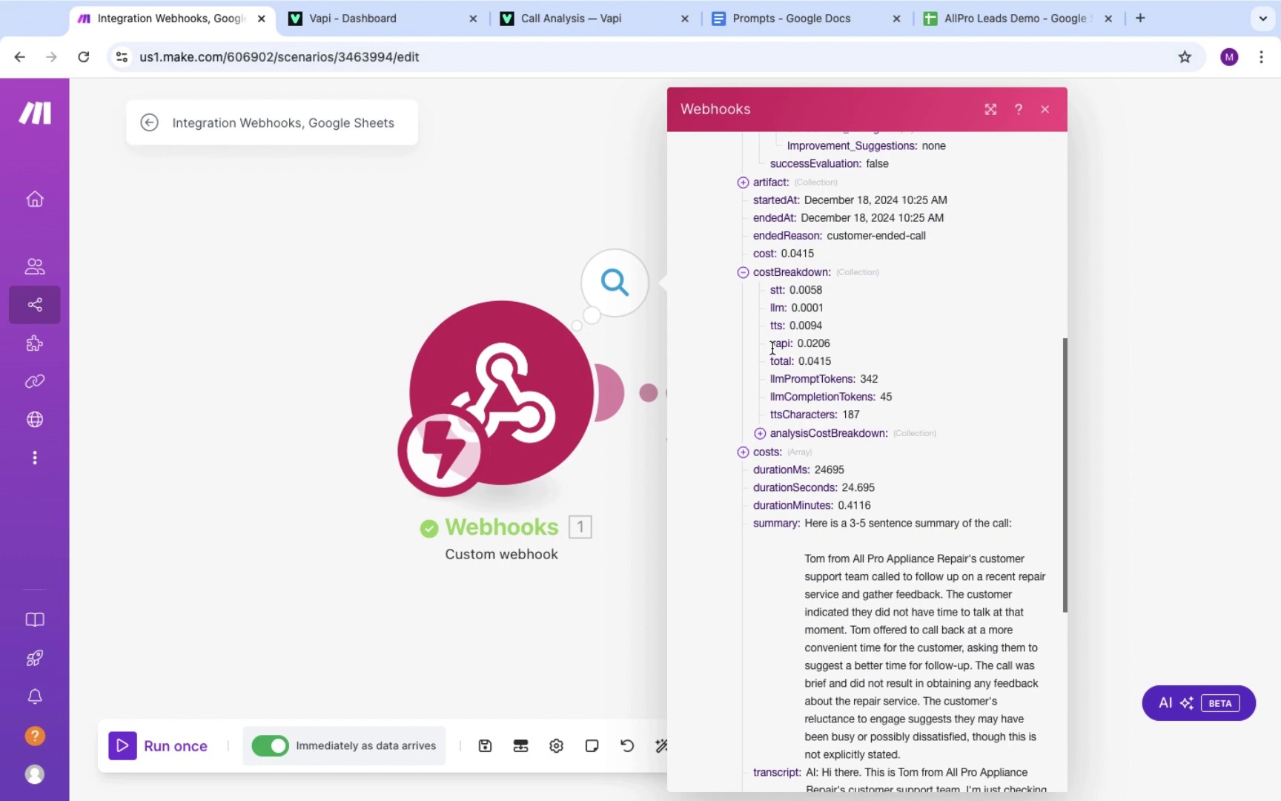
scroll(844, 366, "down", 3)
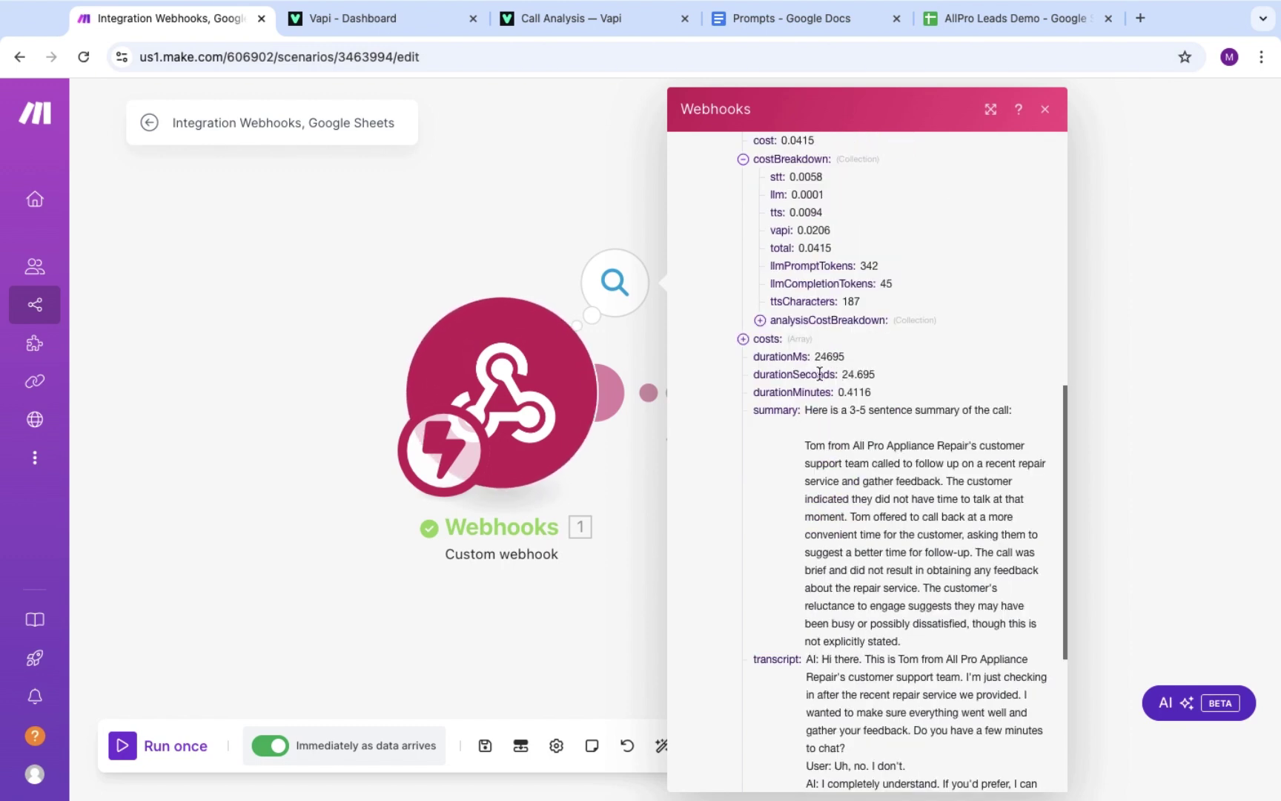
scroll(815, 378, "down", 7)
scroll(818, 390, "down", 1)
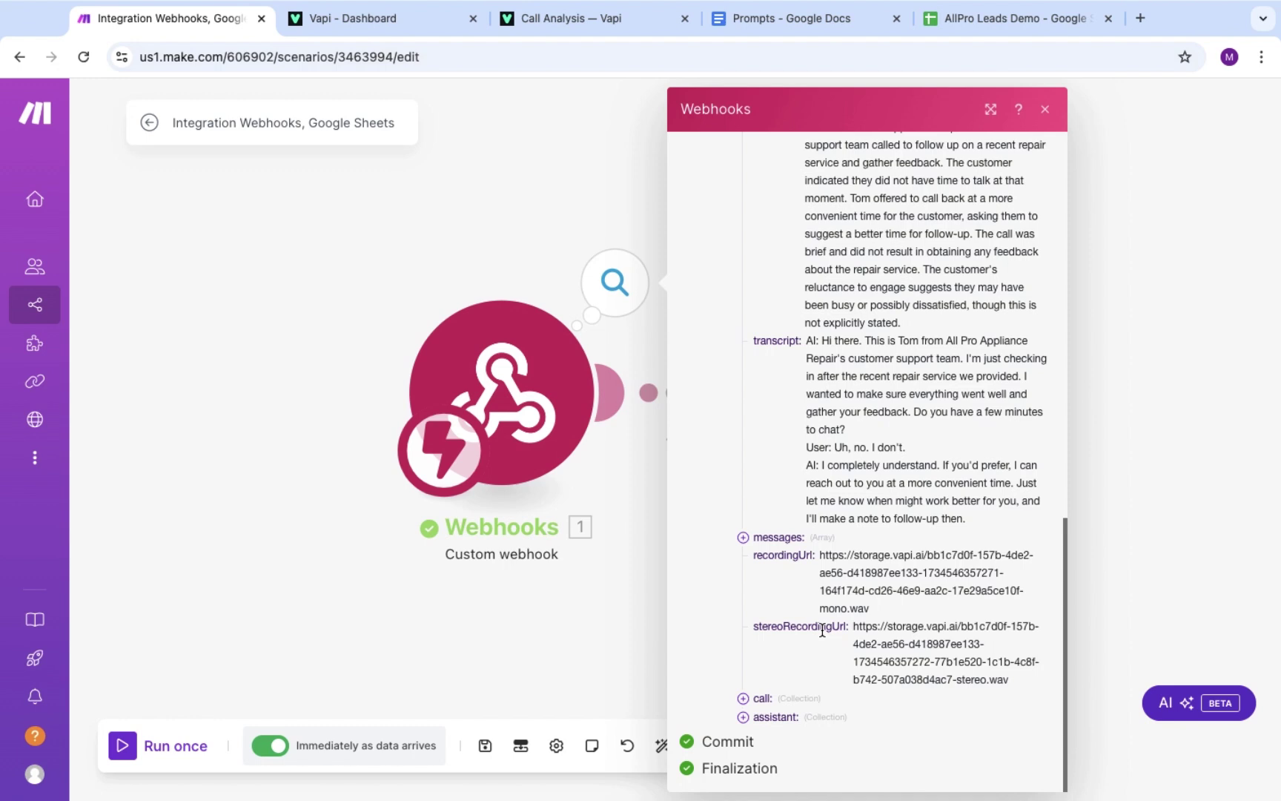
In the Google Sheets module, map Transcript (D) to the webhook message's transcript and Summary (E) to its summary
left_click(646, 356)
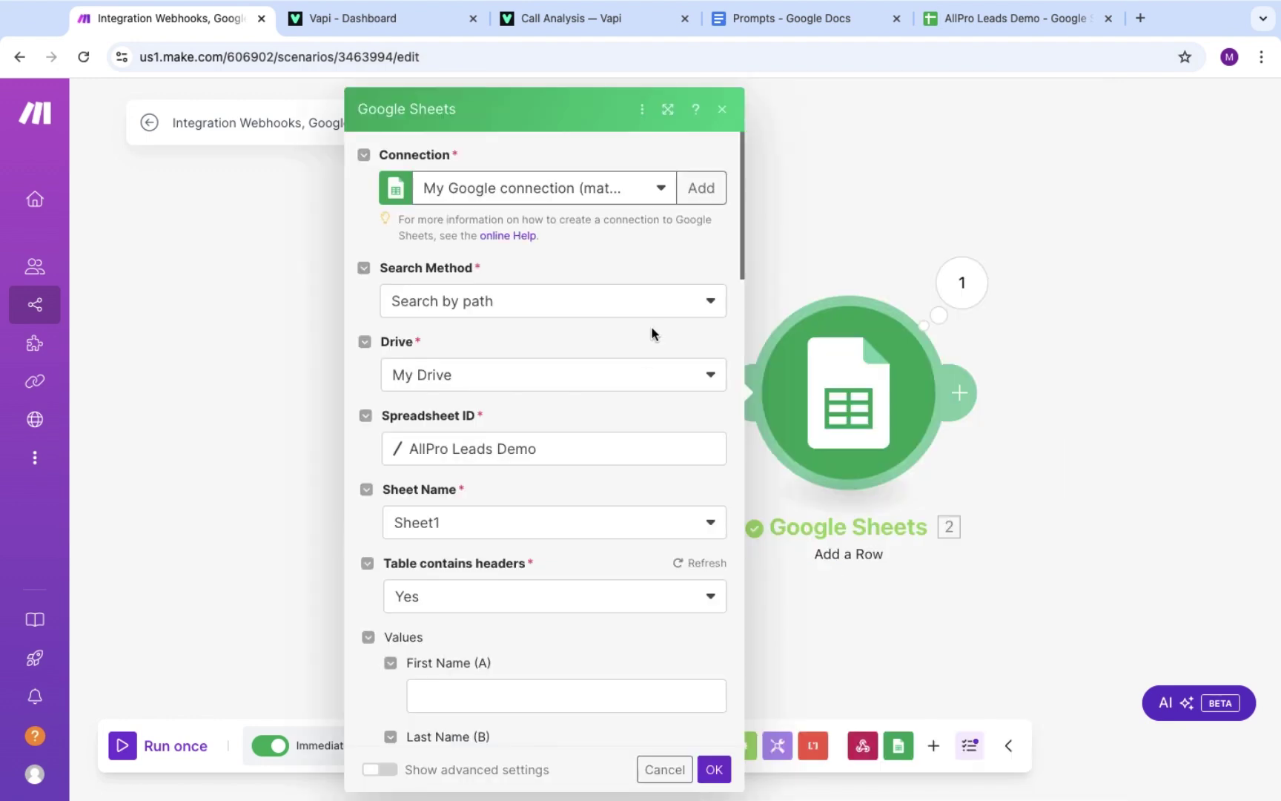
scroll(673, 226, "down", 5)
scroll(675, 235, "down", 4)
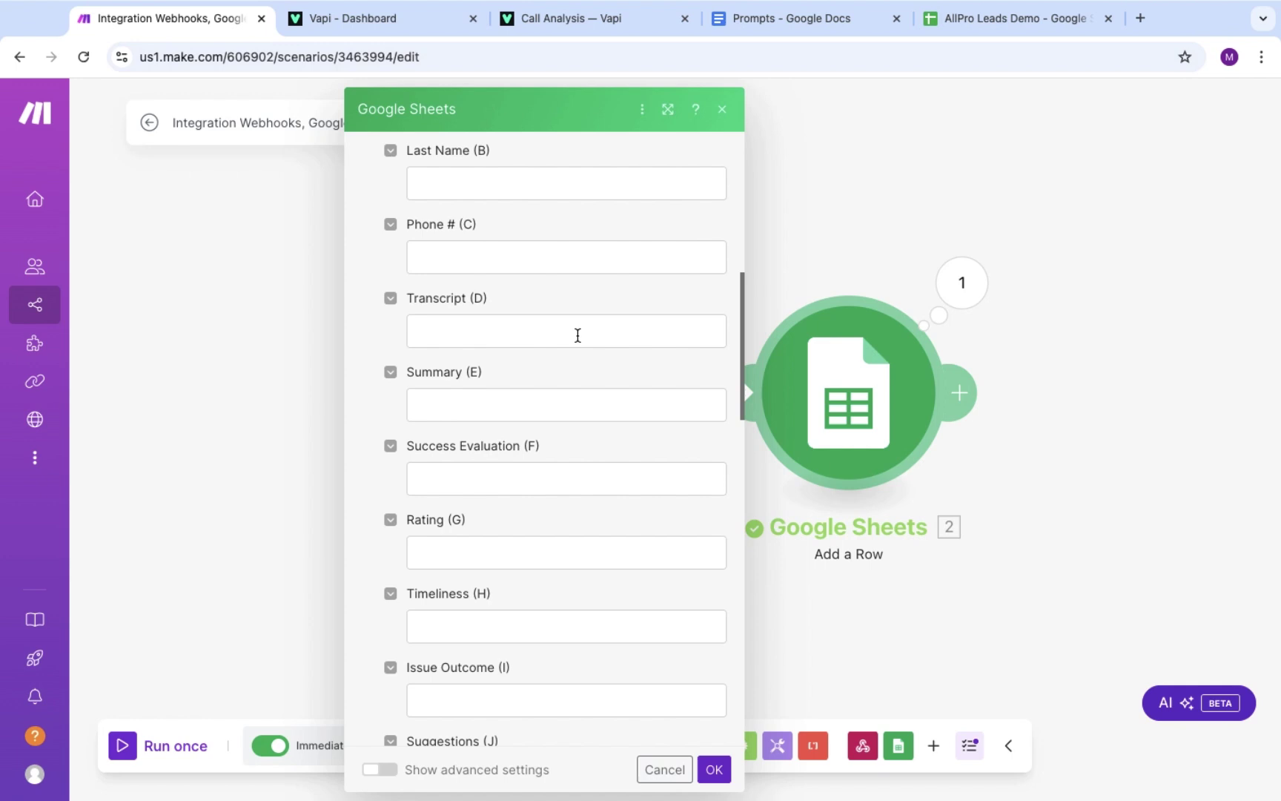
left_click(535, 333)
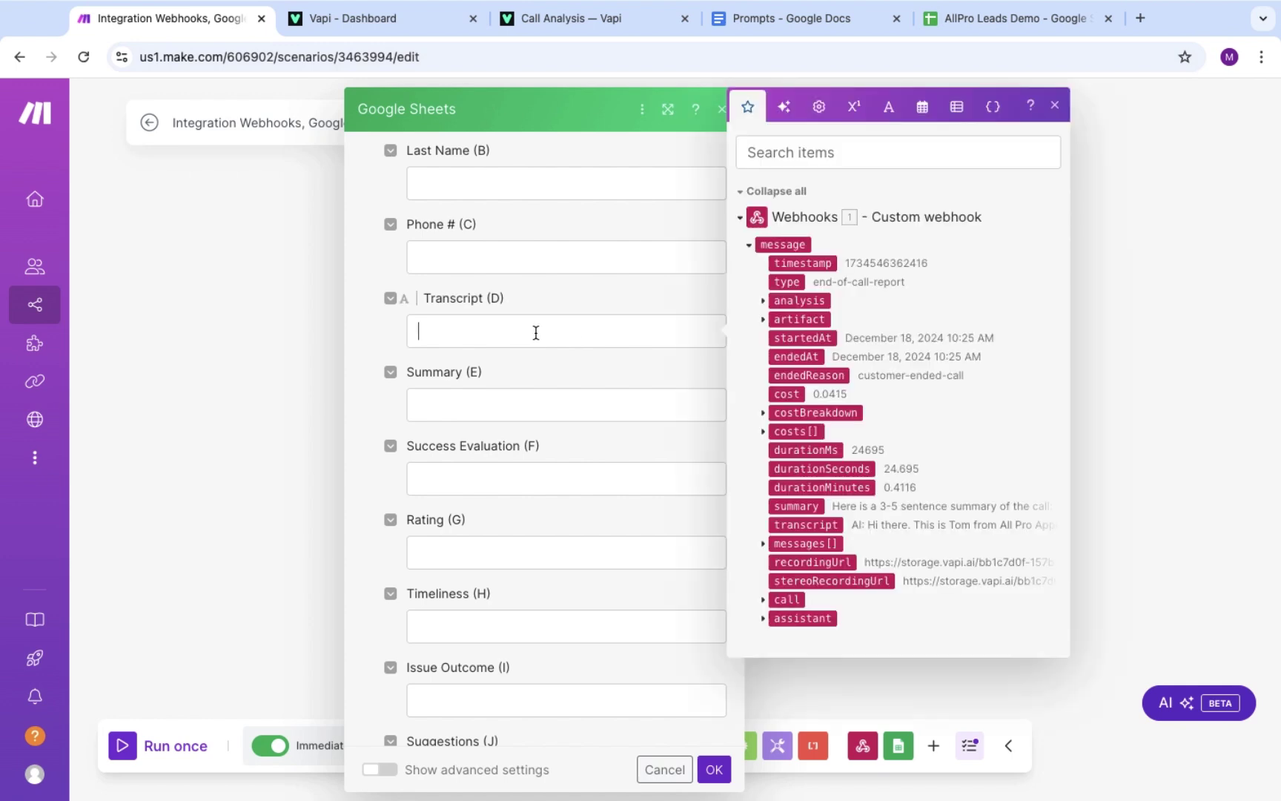
left_click(785, 525)
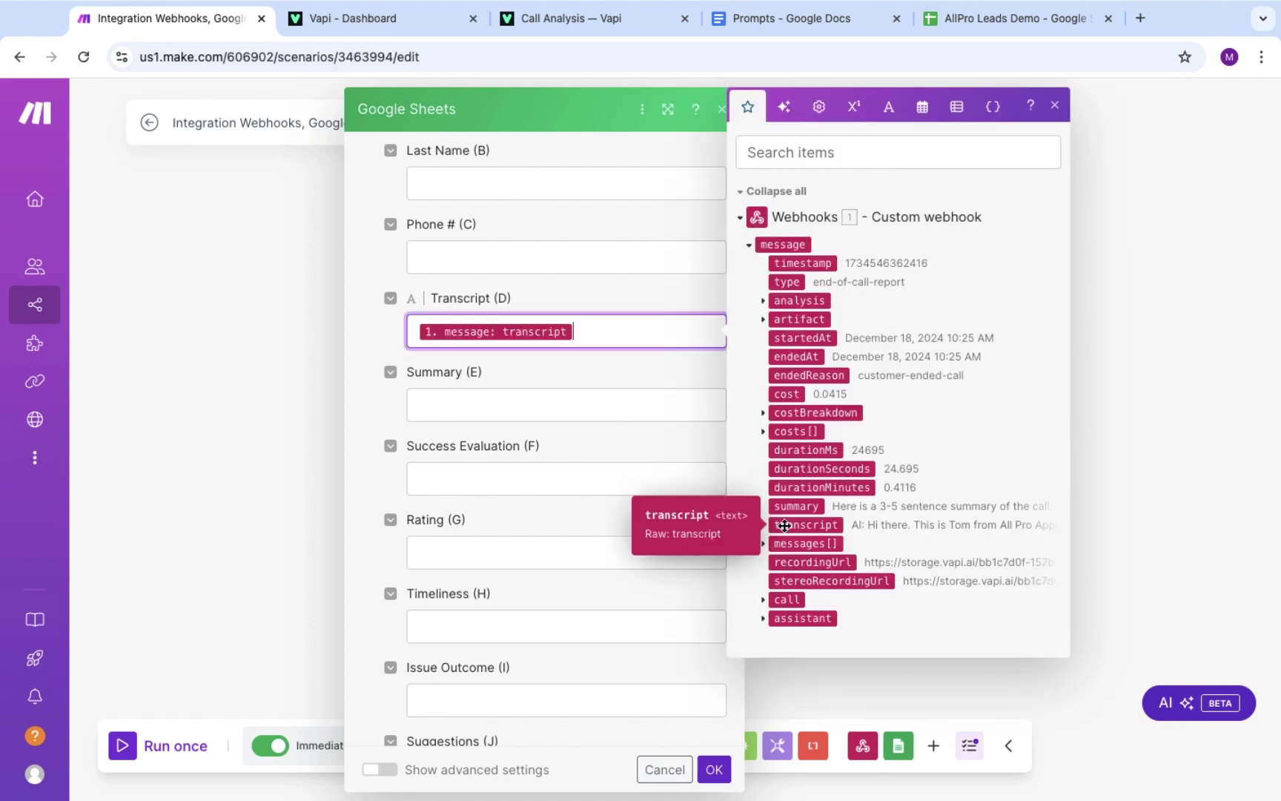
left_click(495, 403)
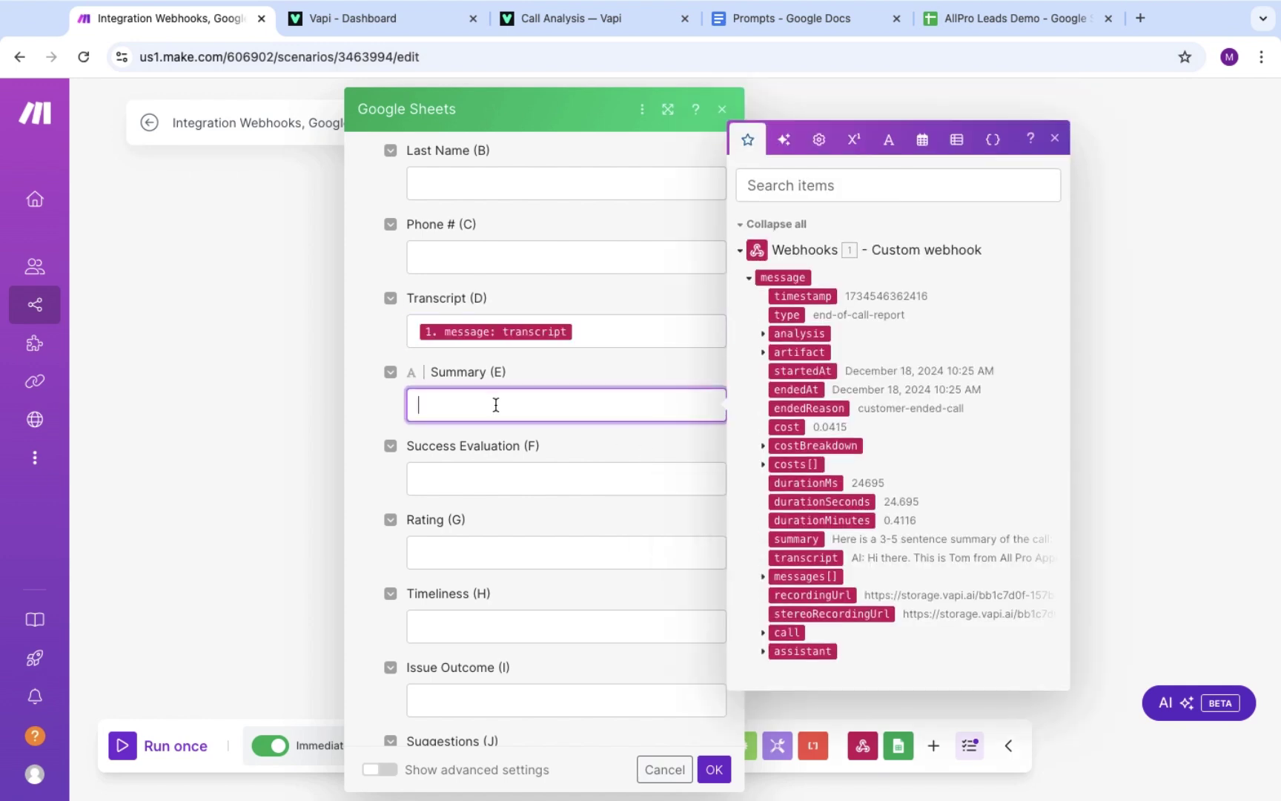
left_click(800, 538)
Map the Success Evaluation (F) column to successEvaluation from the webhook message's analysis
left_click(599, 472)
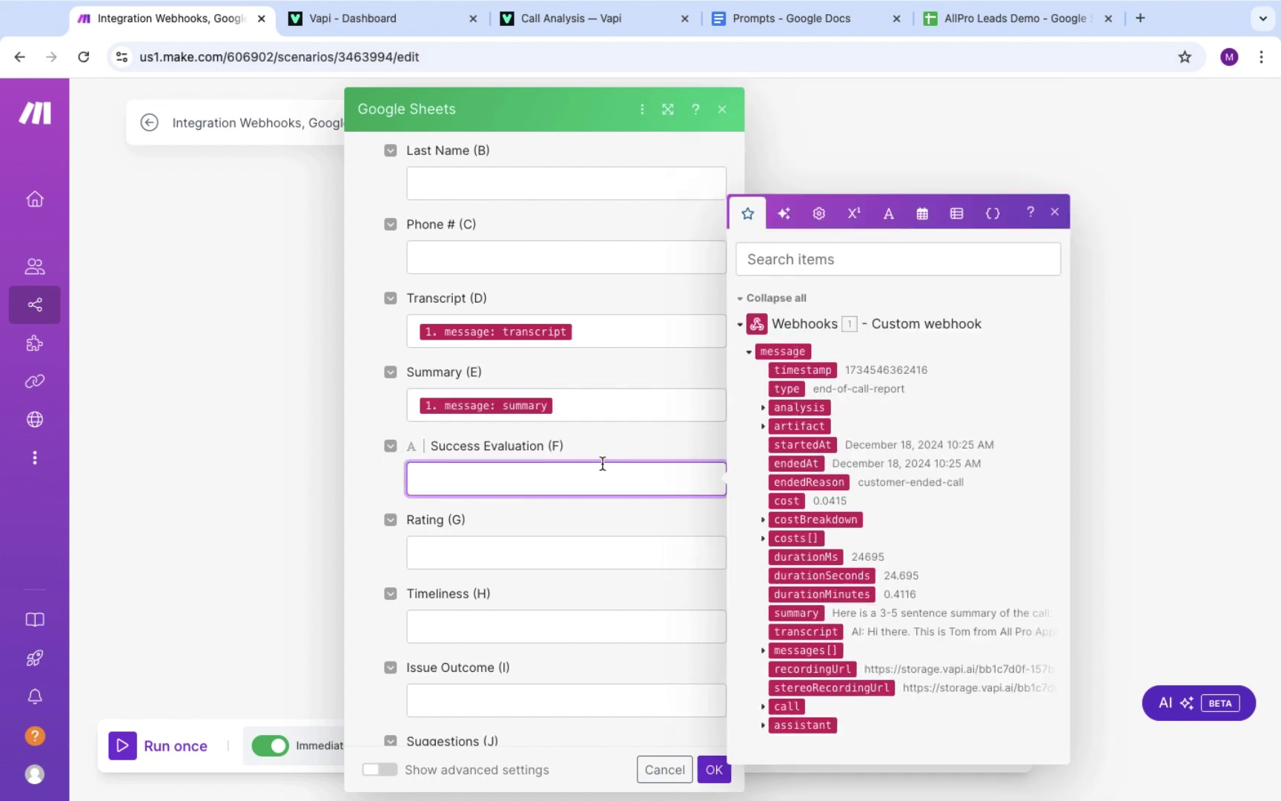
left_click(763, 410)
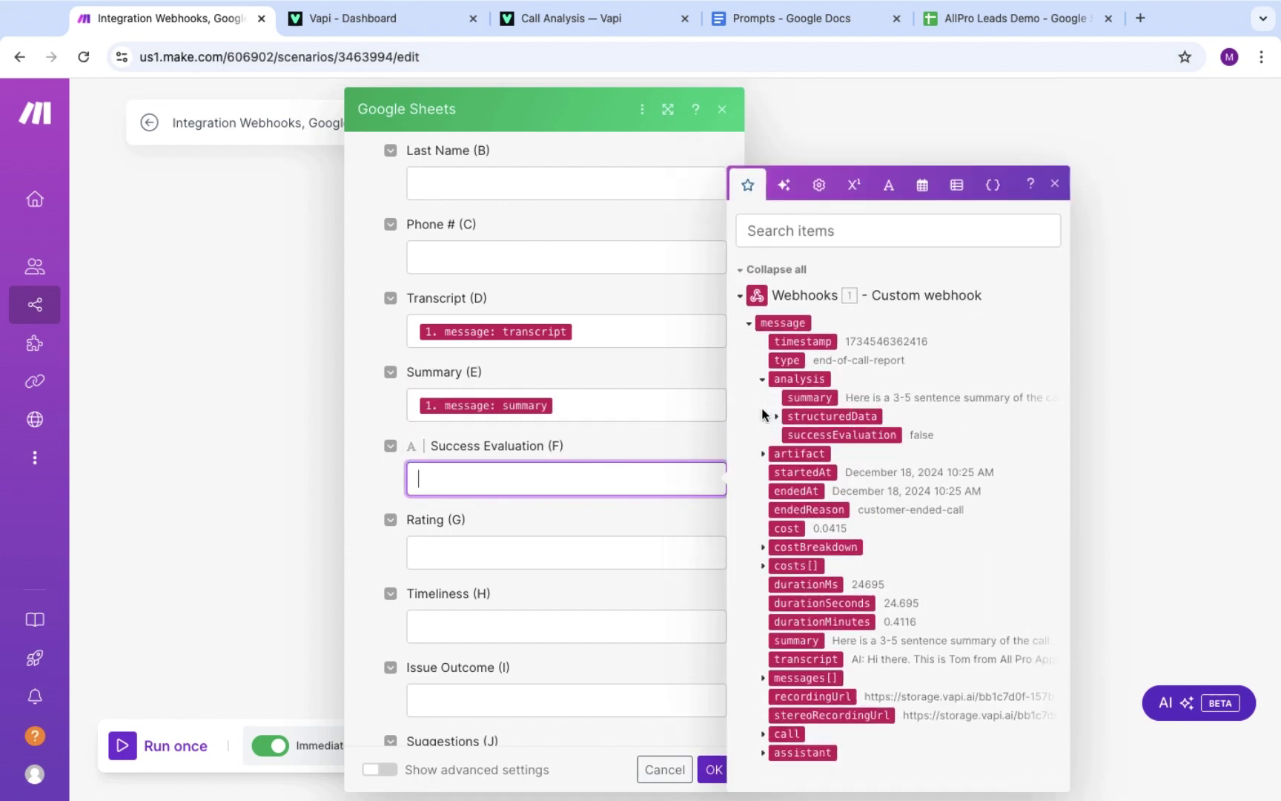
left_click(834, 435)
Map Rating (G) to Satisfaction_Rating and Timeliness (H) to Timeliness from the structuredData of the webhook message's analysis
scroll(489, 223, "down", 4)
left_click(489, 222)
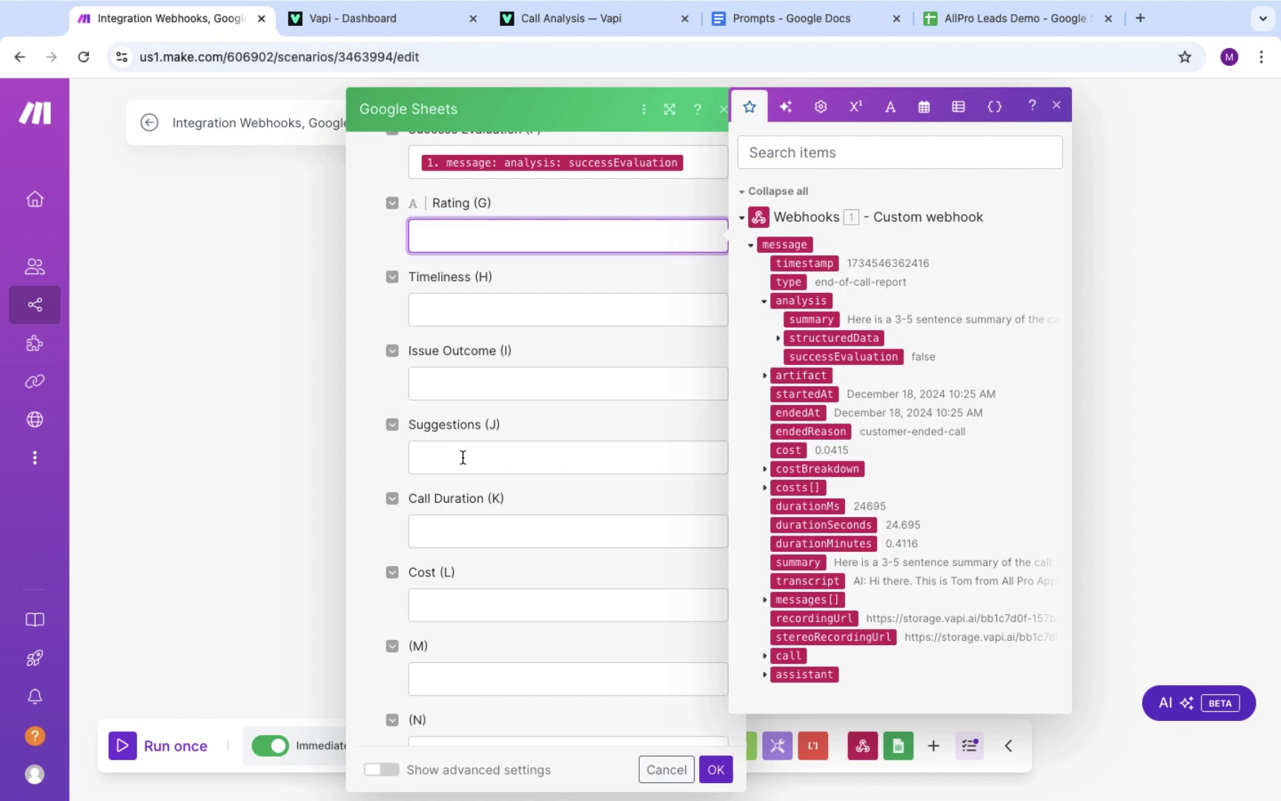
left_click(779, 339)
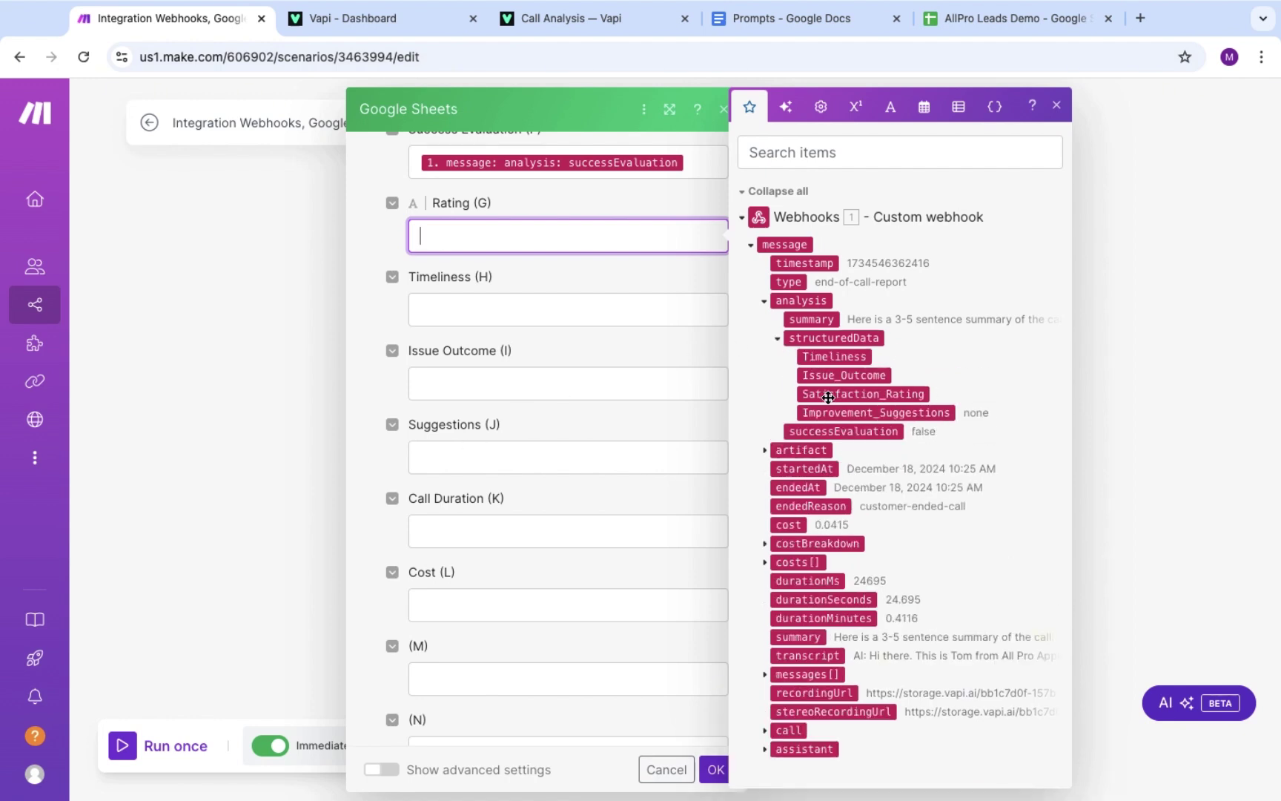
left_click(860, 394)
left_click(600, 323)
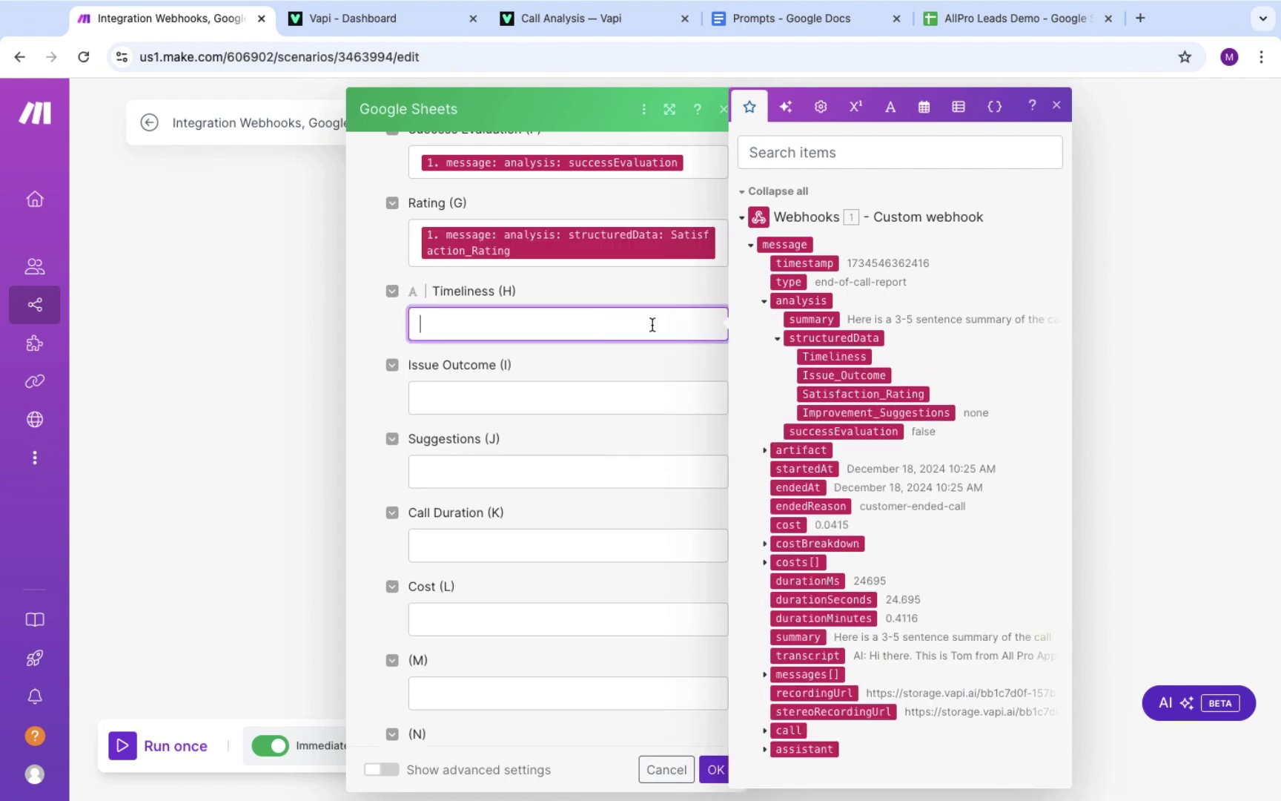
left_click(820, 355)
Map Issue Outcome (I) to Issue_Outcome and Suggestions (J) to Improvement_Suggestions from the analysis structuredData
left_click(552, 413)
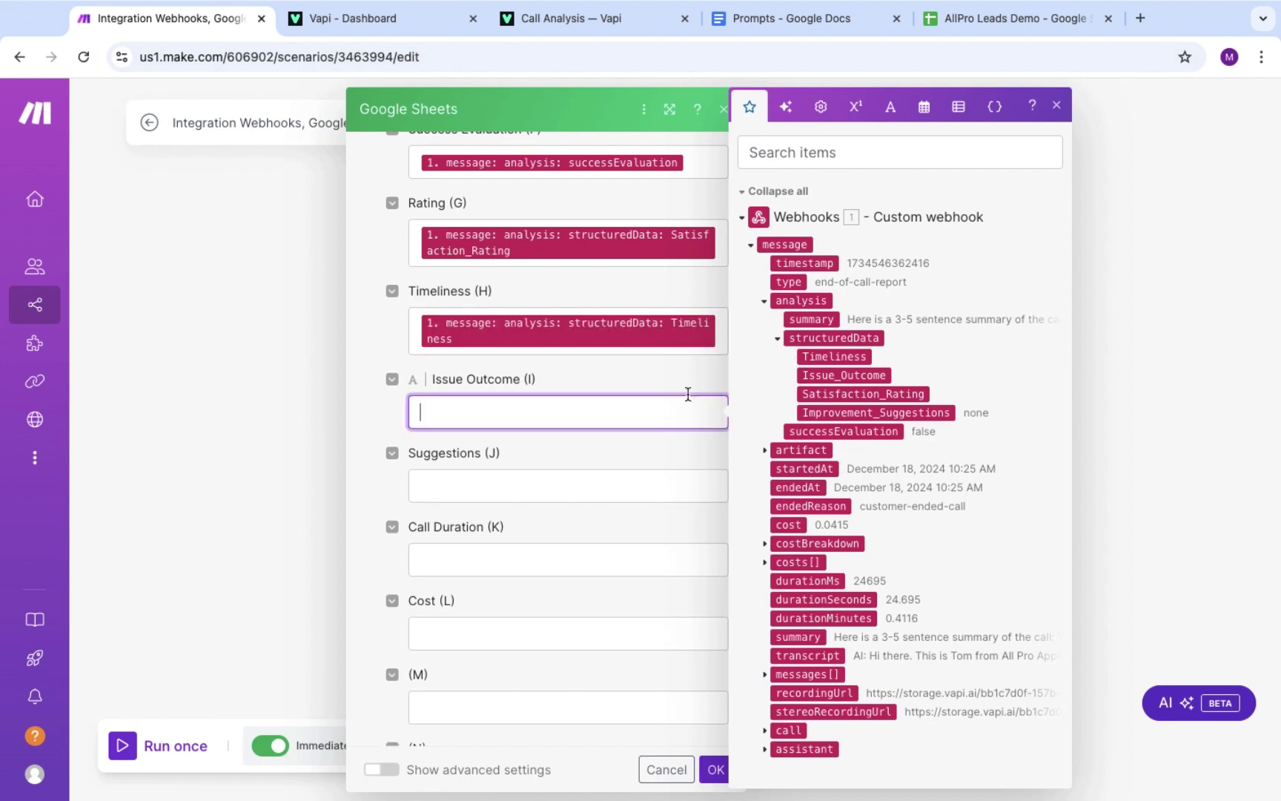
left_click(814, 372)
left_click(575, 490)
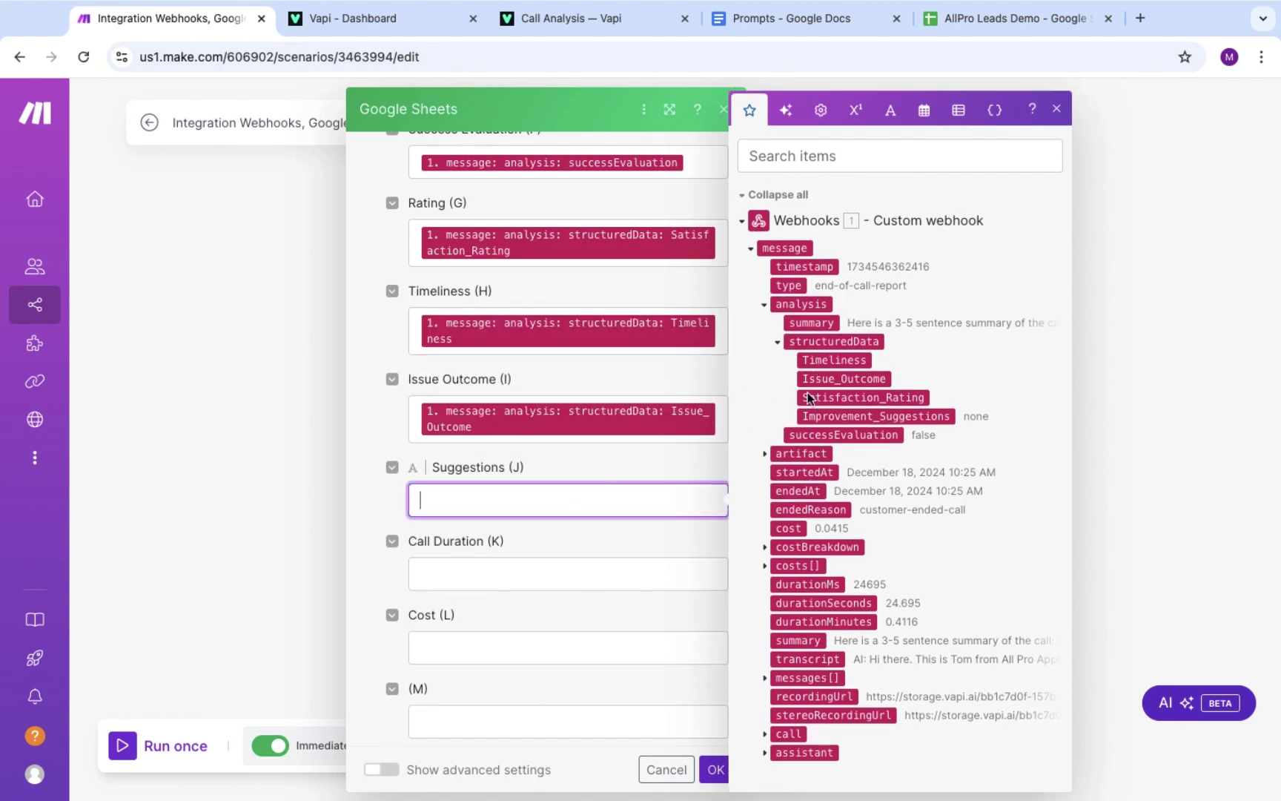
left_click(845, 416)
Map Call Duration (K) to the message's durationSeconds and Cost (L) to its cost, and confirm the Google Sheets module settings
scroll(561, 234, "down", 5)
left_click(561, 234)
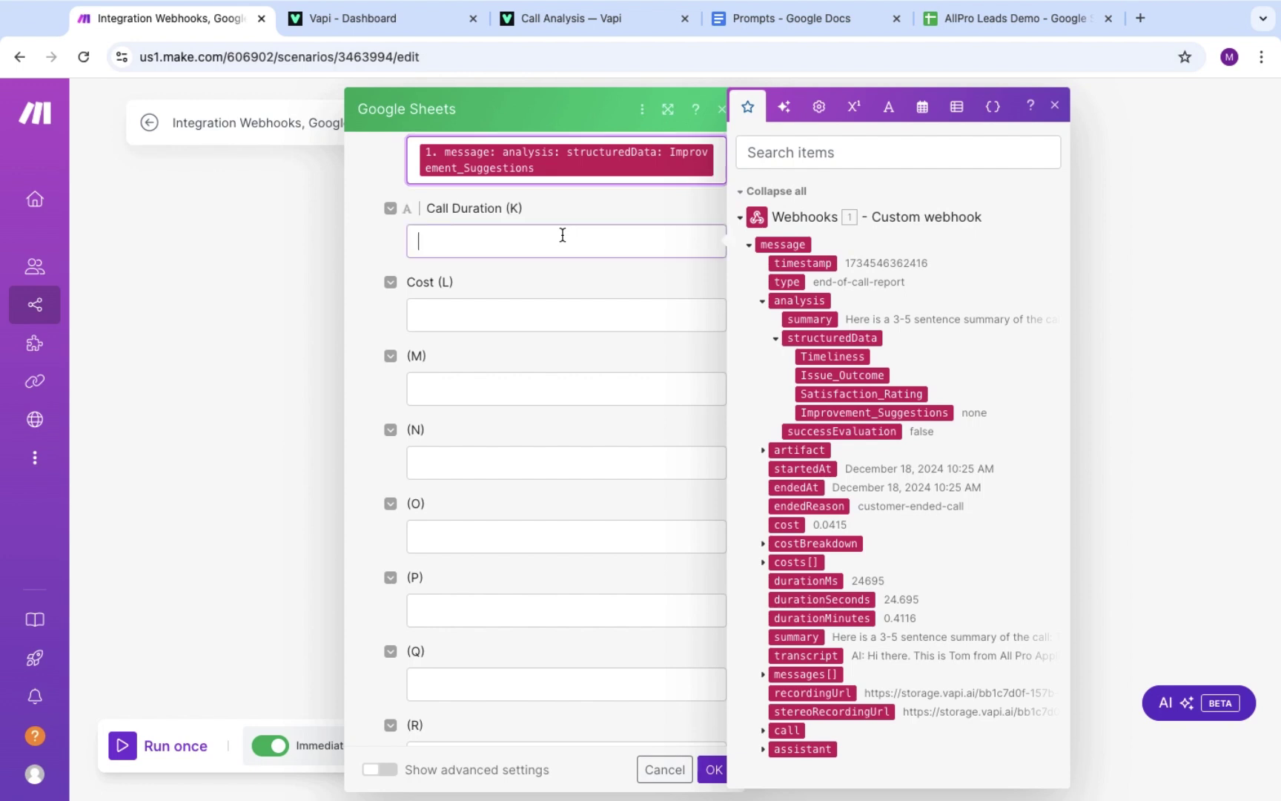
left_click(820, 600)
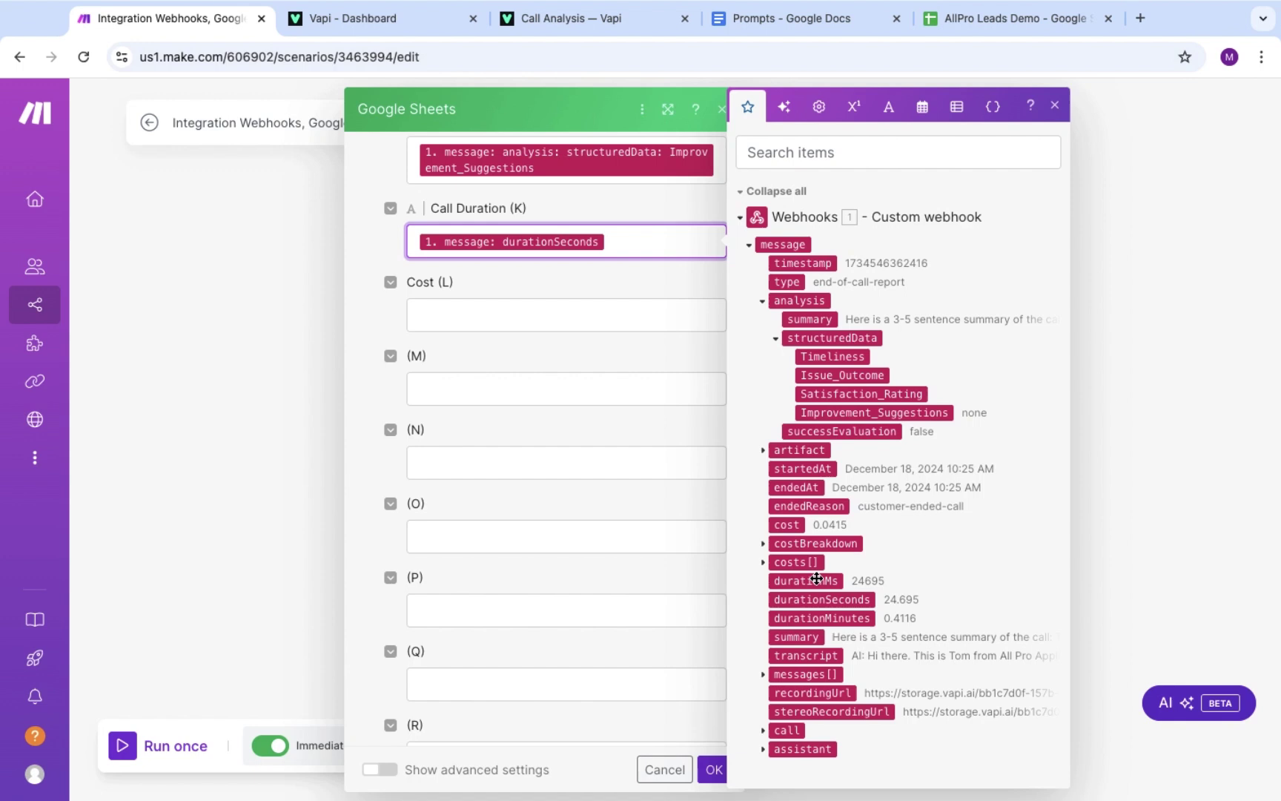
left_click(474, 309)
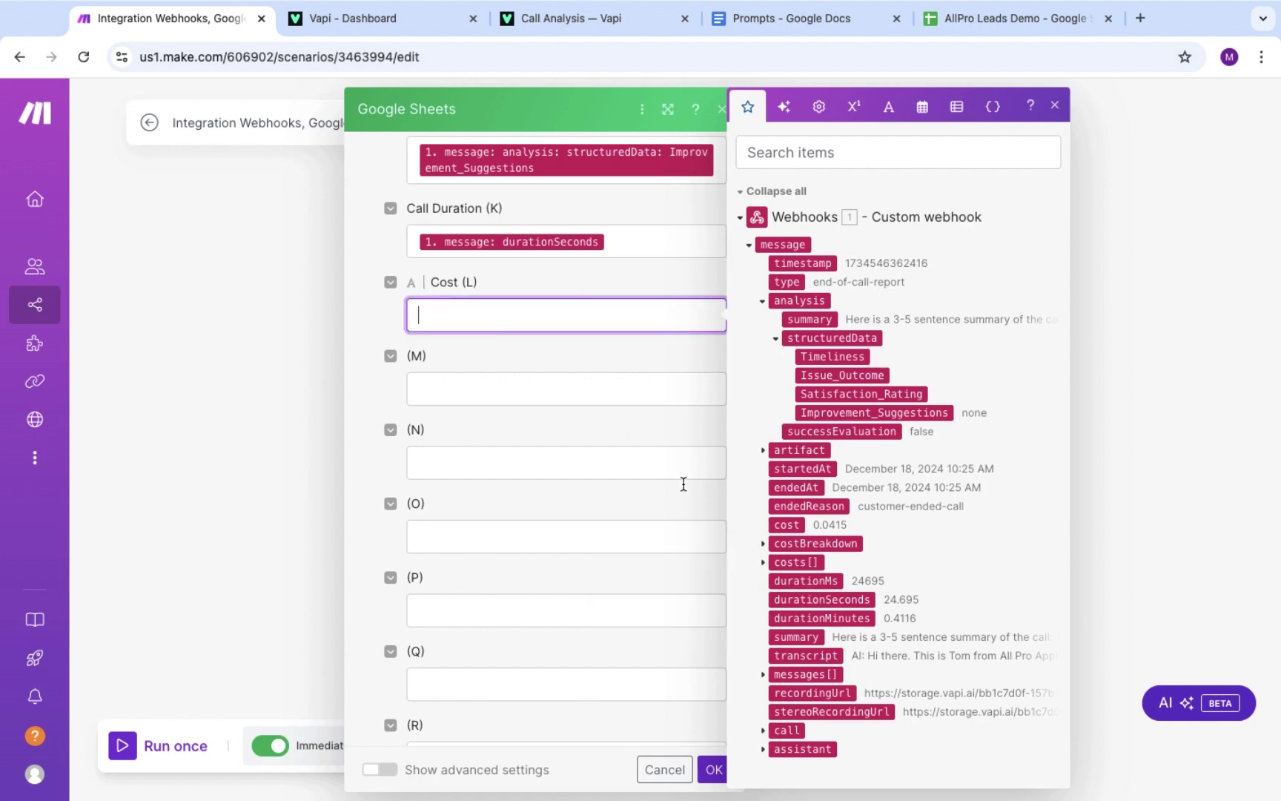
left_click(797, 524)
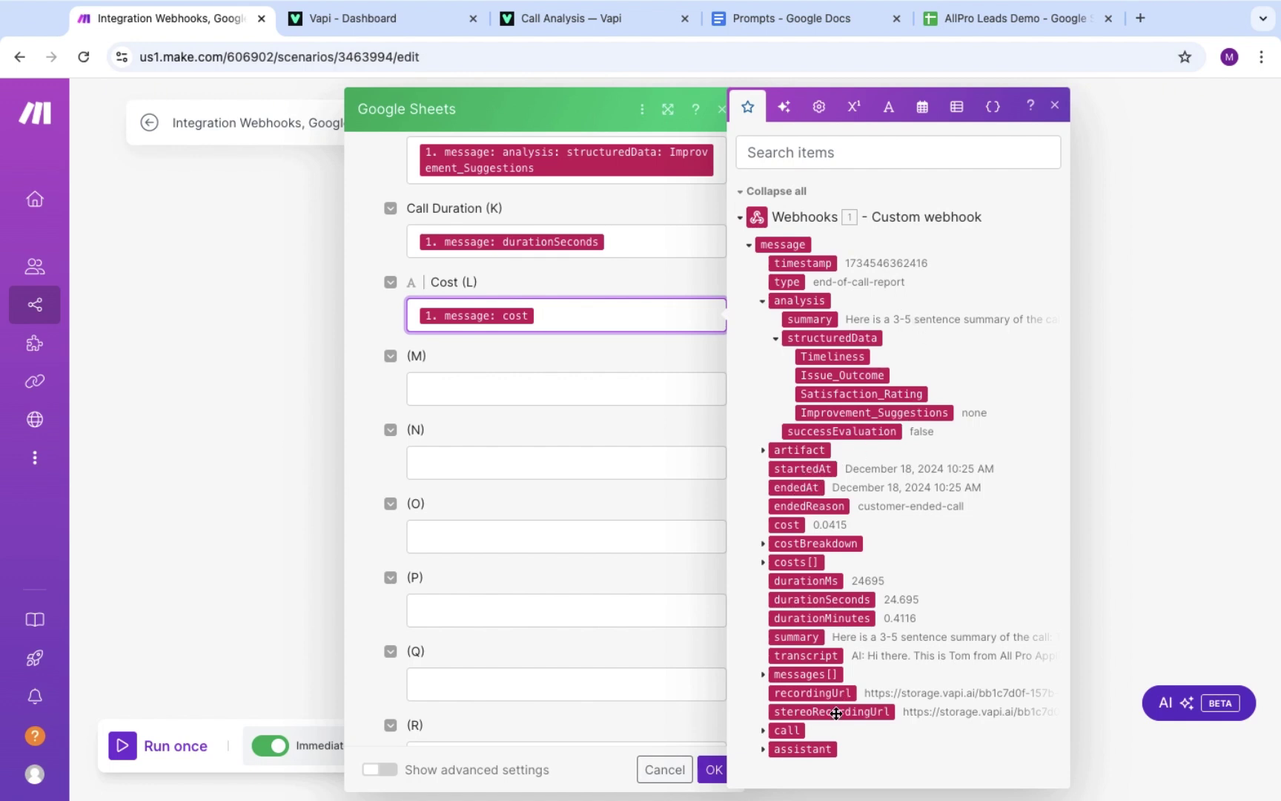
left_click(515, 393)
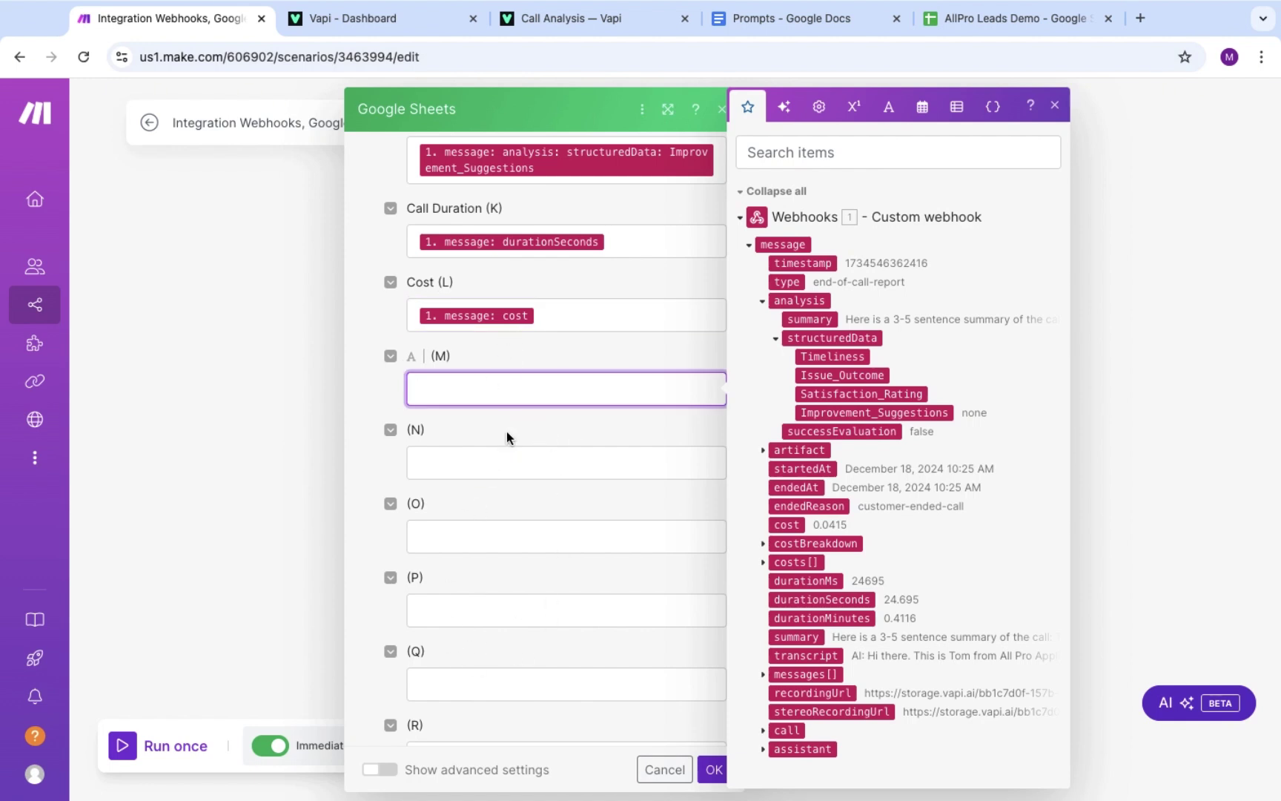
left_click(715, 771)
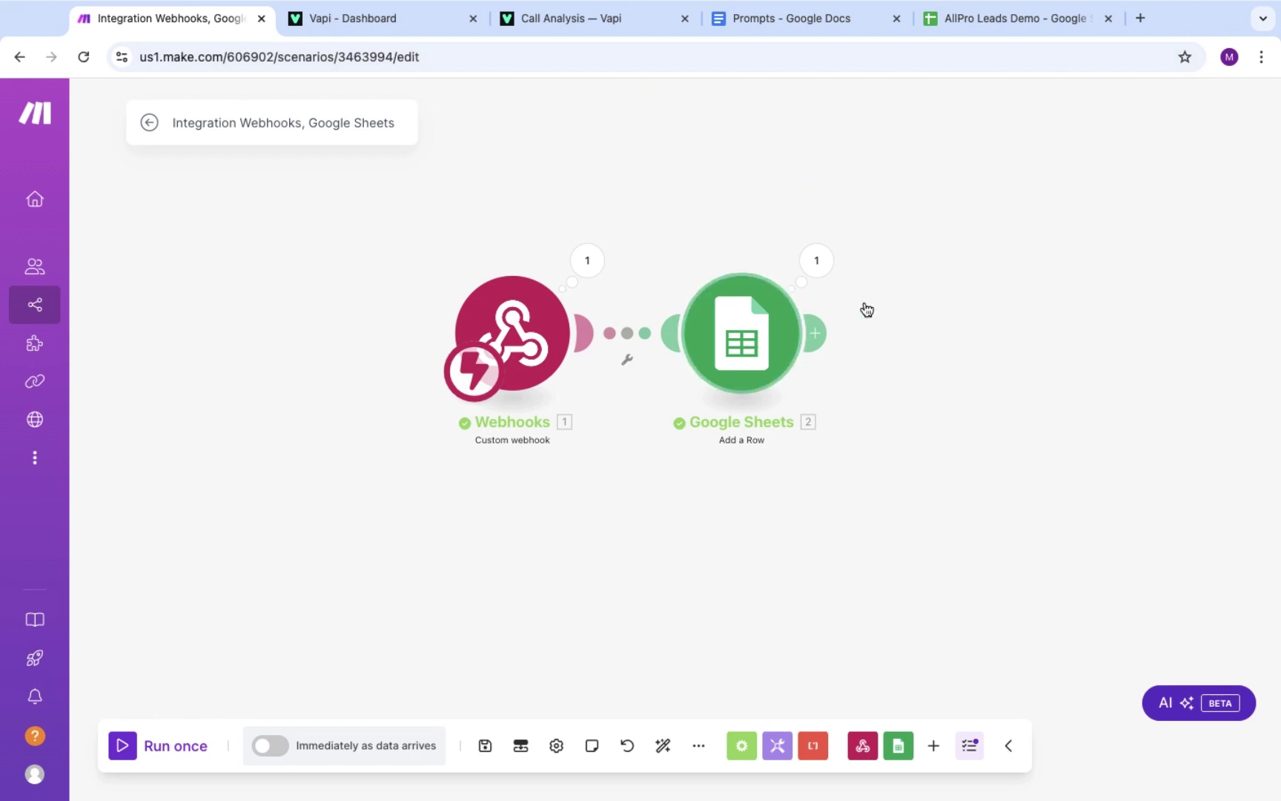
Save the scenario and activate it with its schedule set to run immediately as data arrives
left_click(486, 747)
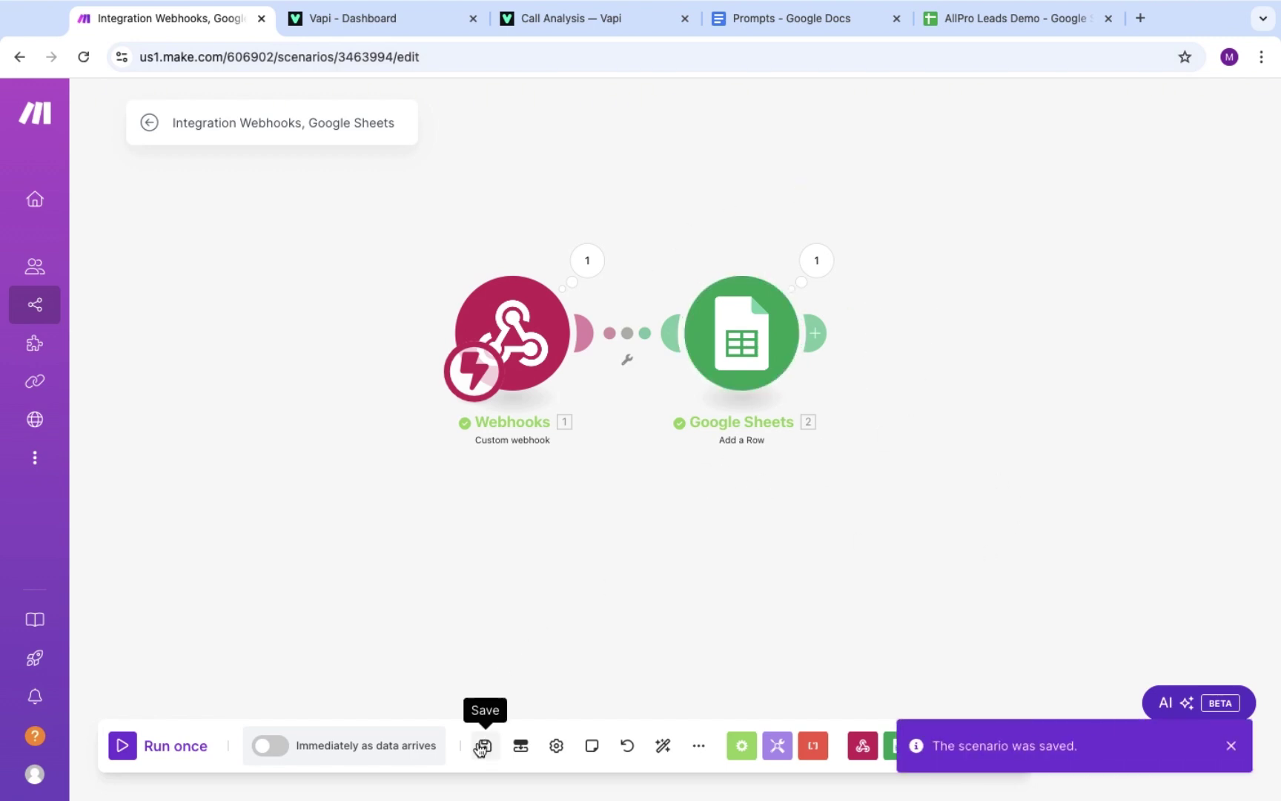
left_click(268, 747)
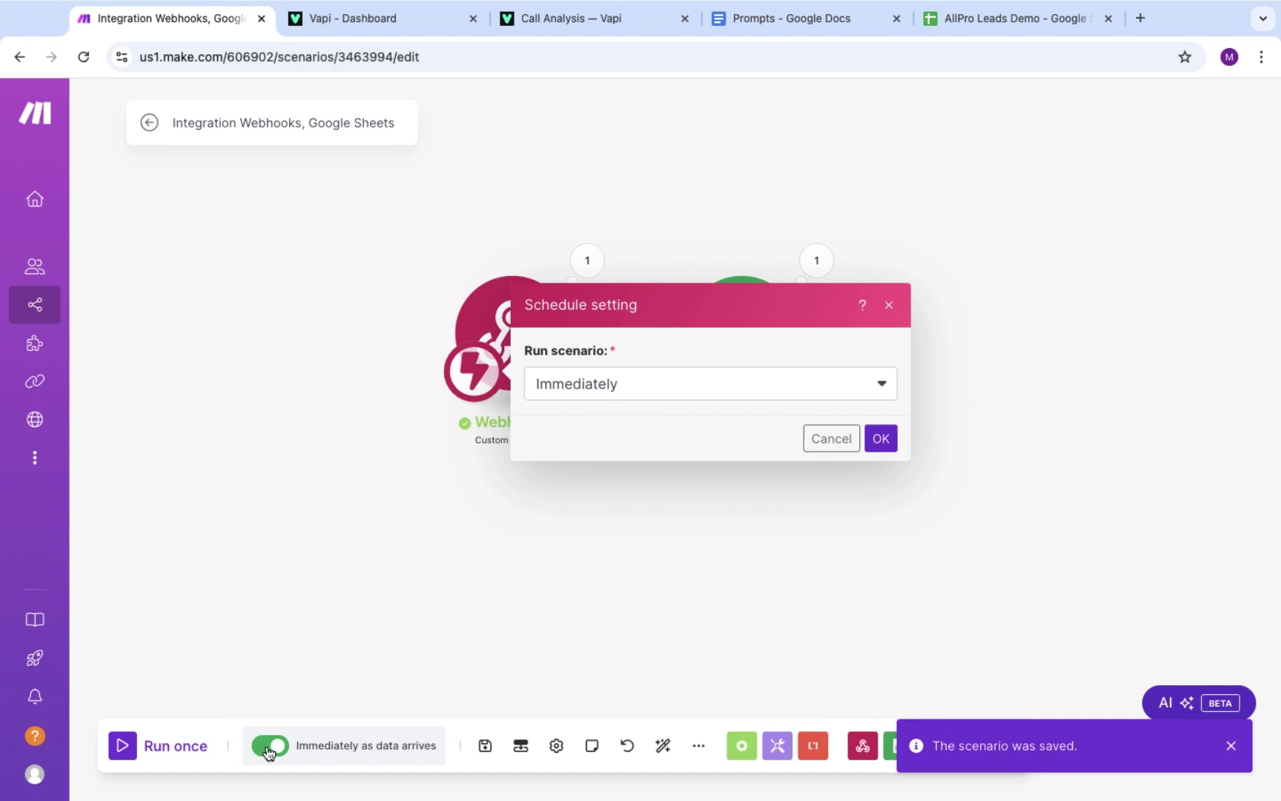
left_click(893, 438)
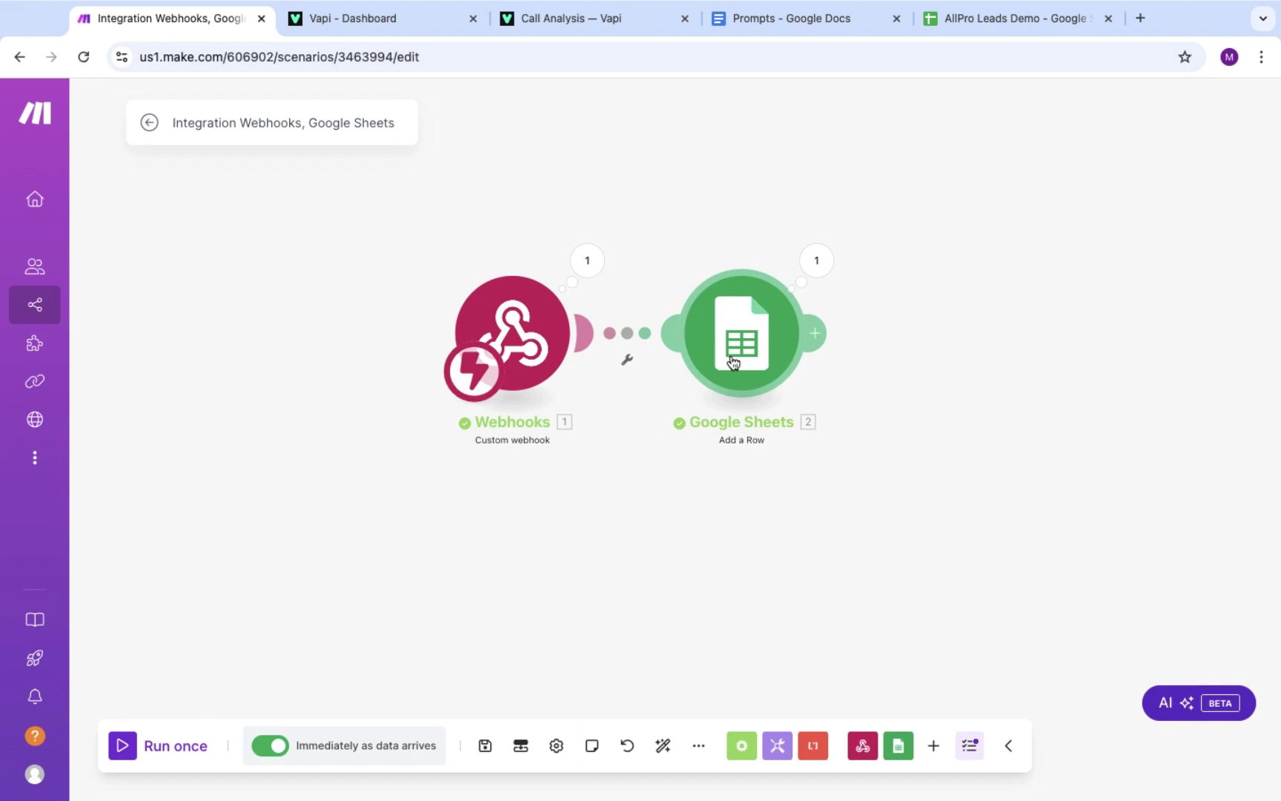
Switch to the Vapi dashboard, hold a test call with the Allpro Appliance Repair assistant and end it
left_click(427, 23)
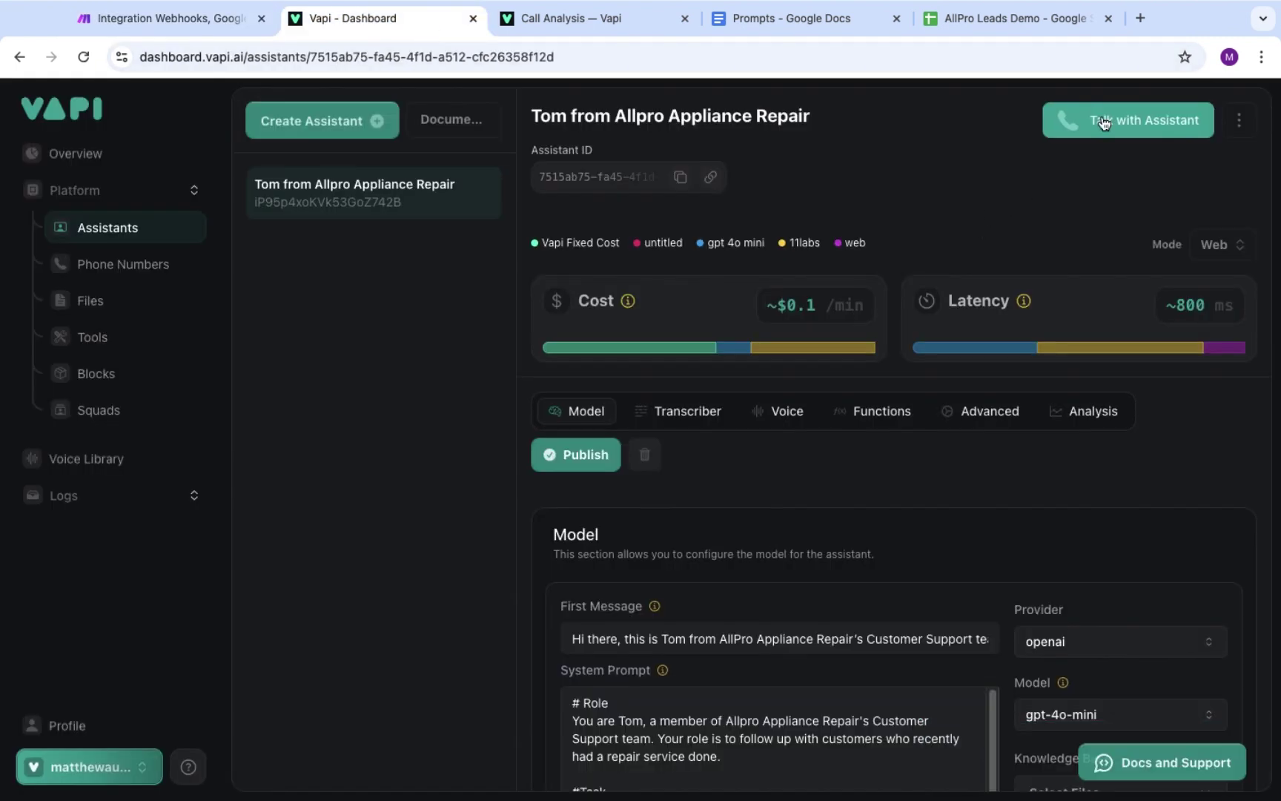
left_click(1102, 117)
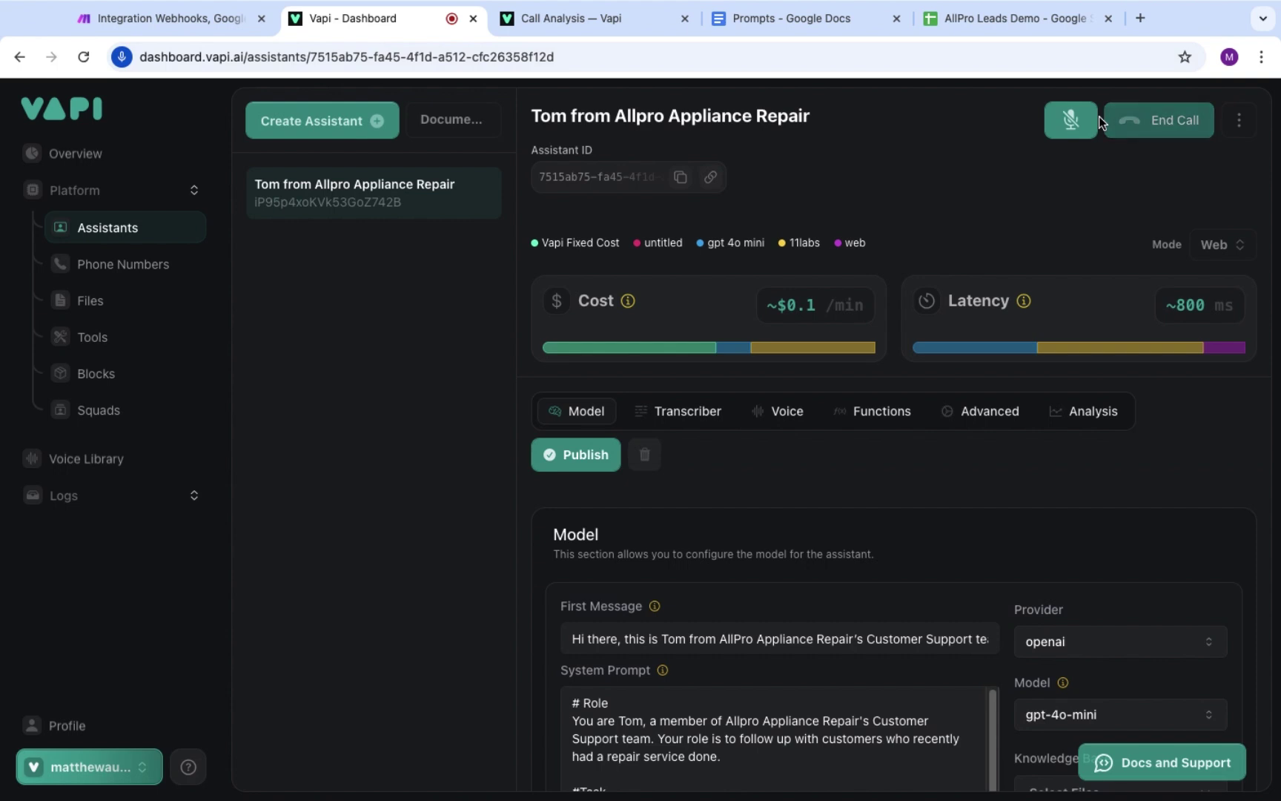
left_click(1130, 127)
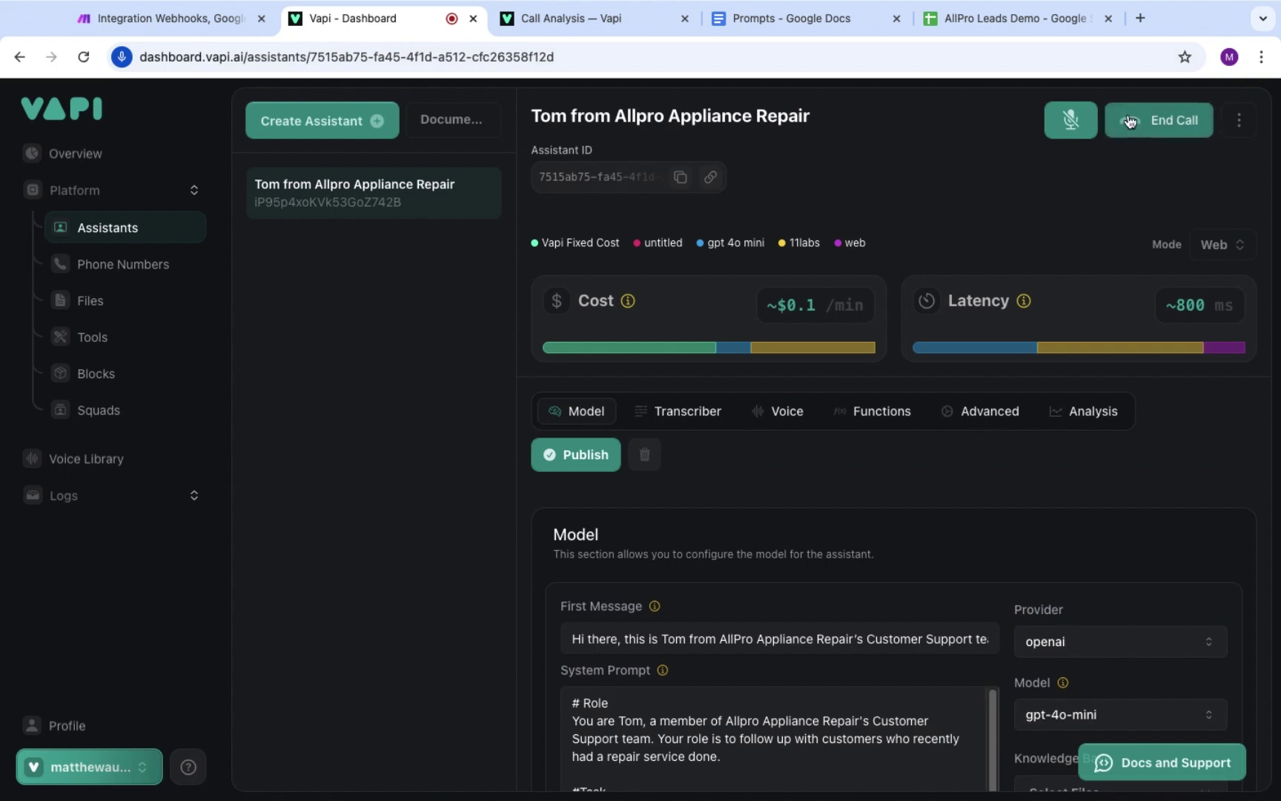
In the AllPro Leads Demo sheet, wrap transcript cell D3, widen column D for reading, and wrap the text of summary cell E3
left_click(1017, 19)
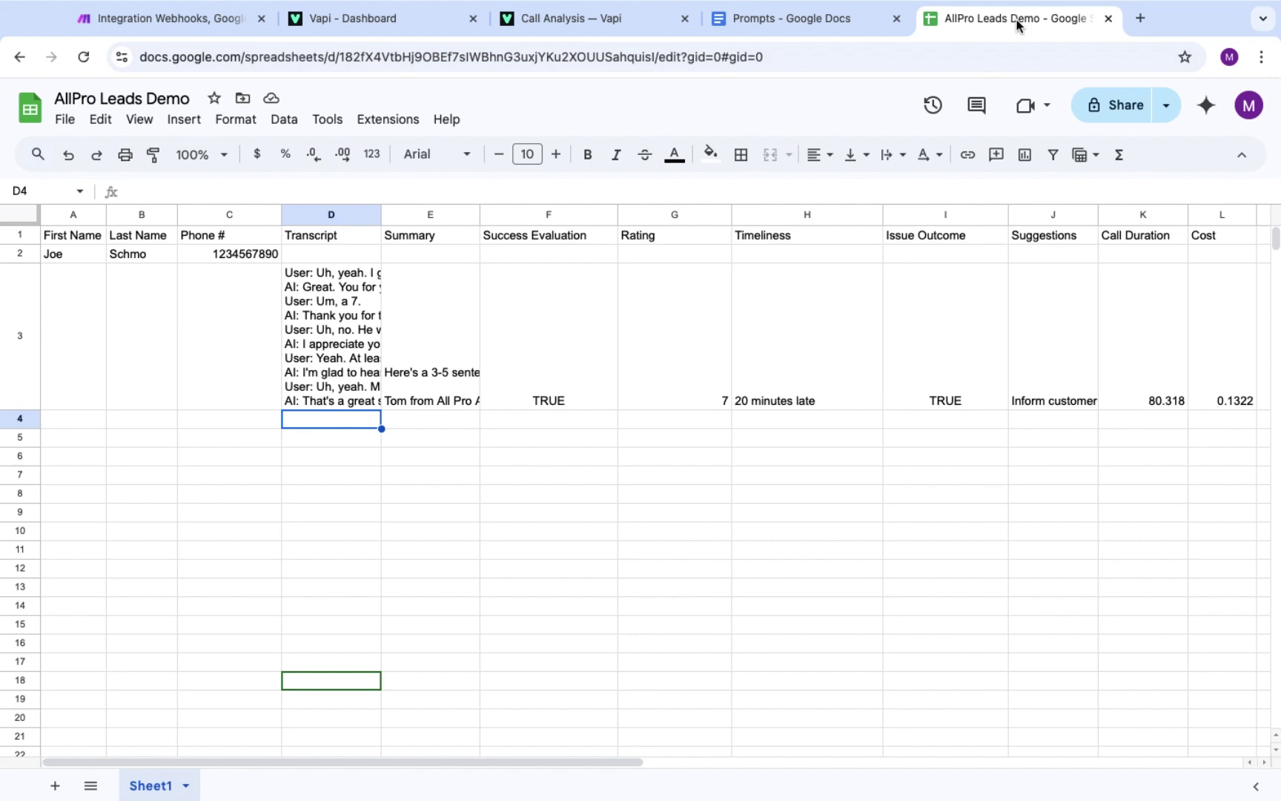
left_click(326, 320)
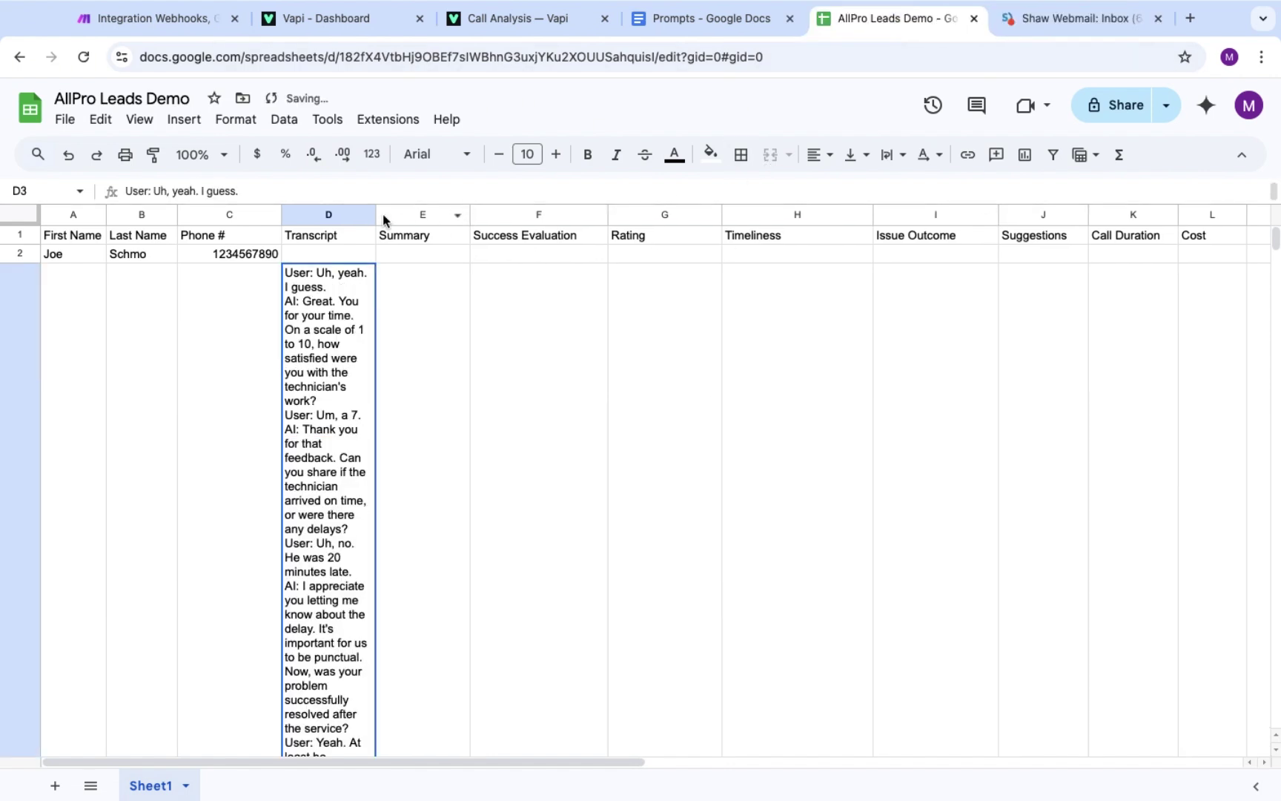
left_click_drag(376, 215, 695, 234)
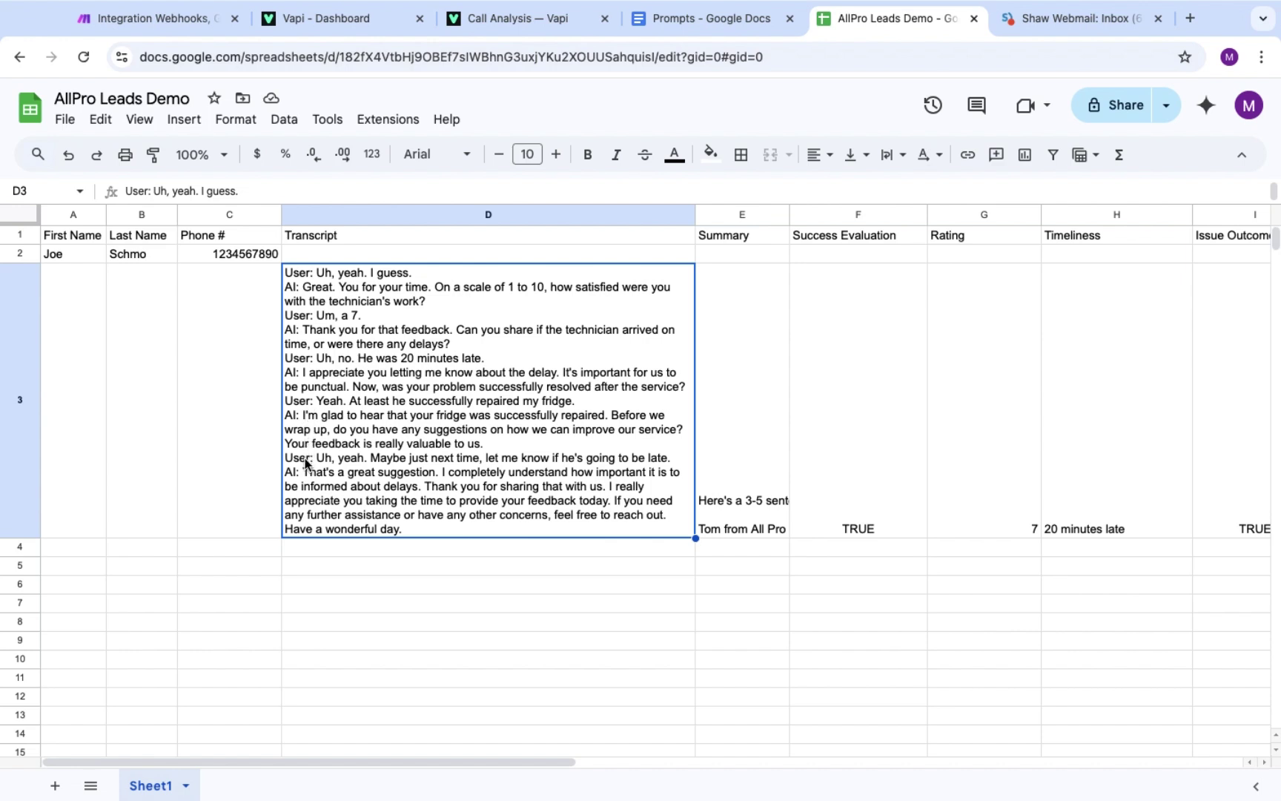
left_click(734, 372)
left_click(892, 155)
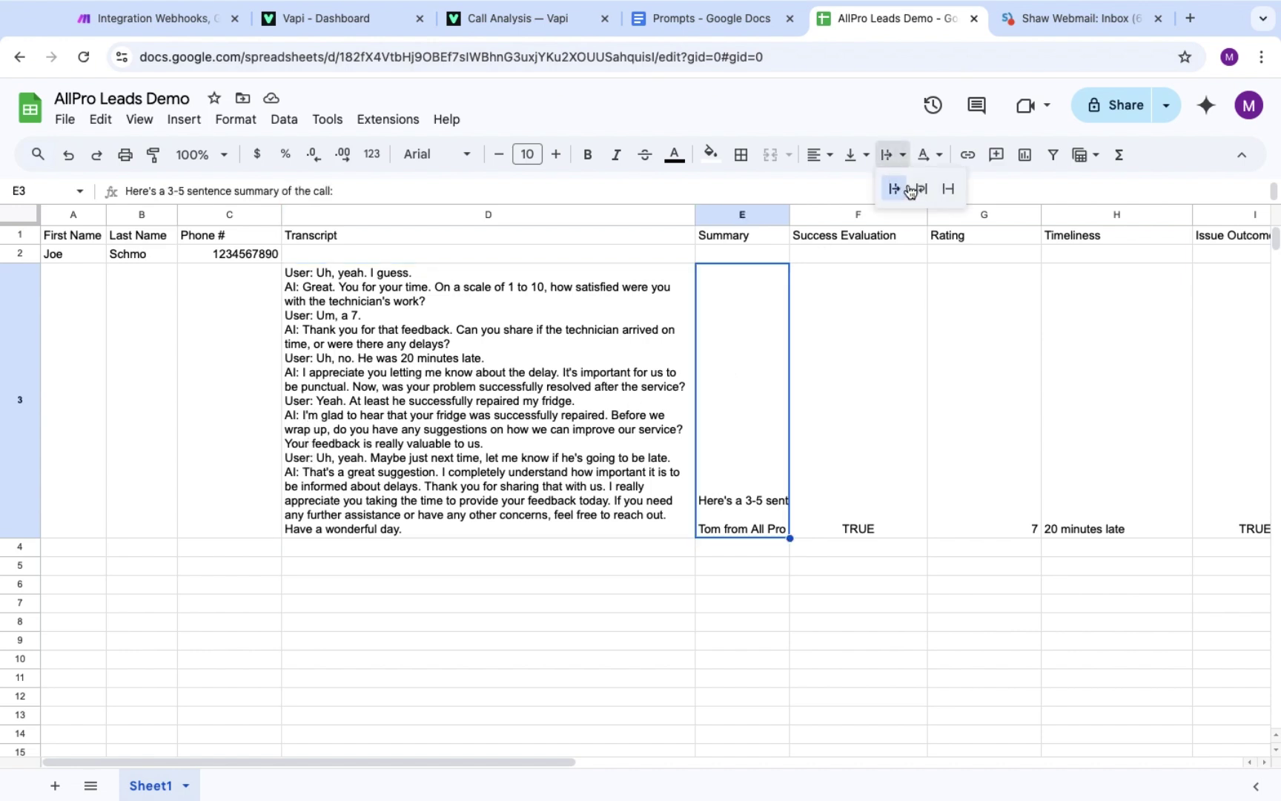
left_click(912, 189)
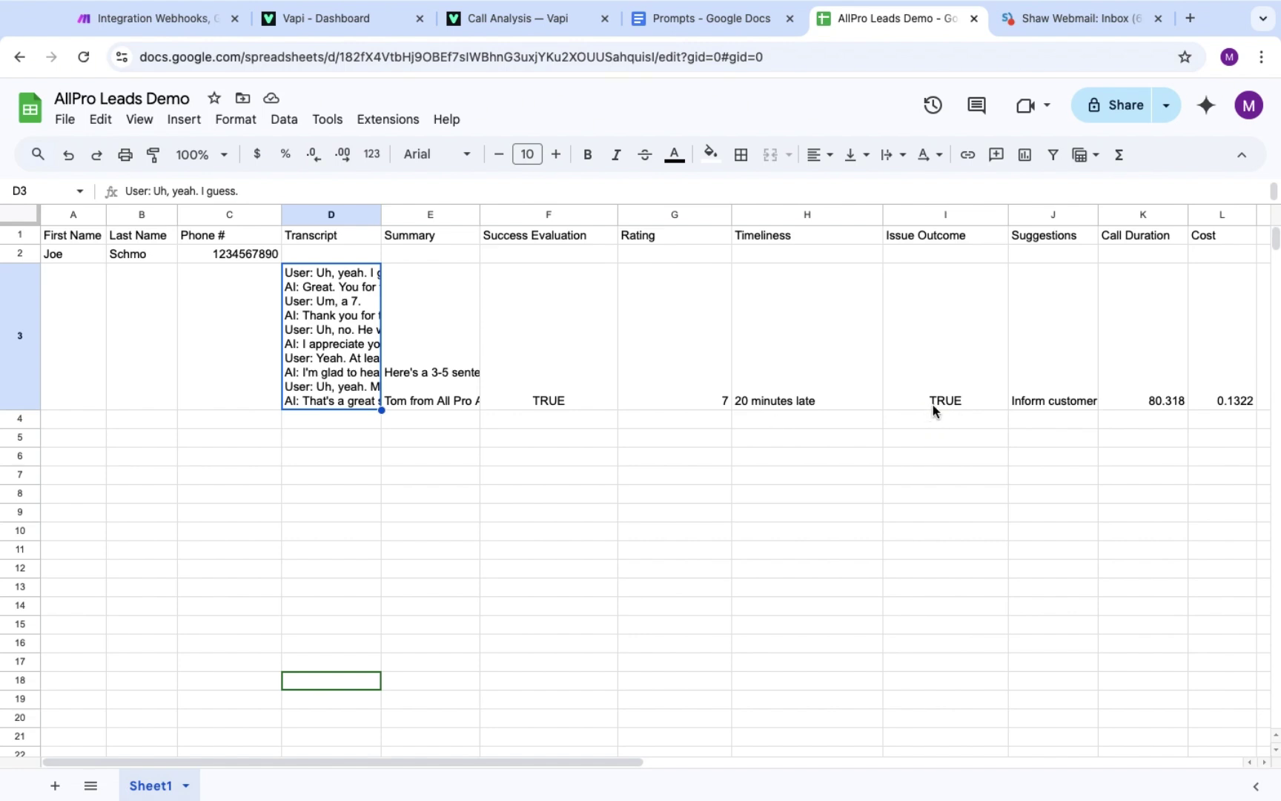
Wrap the text of Suggestions cell J3 to read the customer's full suggestion, leaving cell I5 selected
left_click(979, 440)
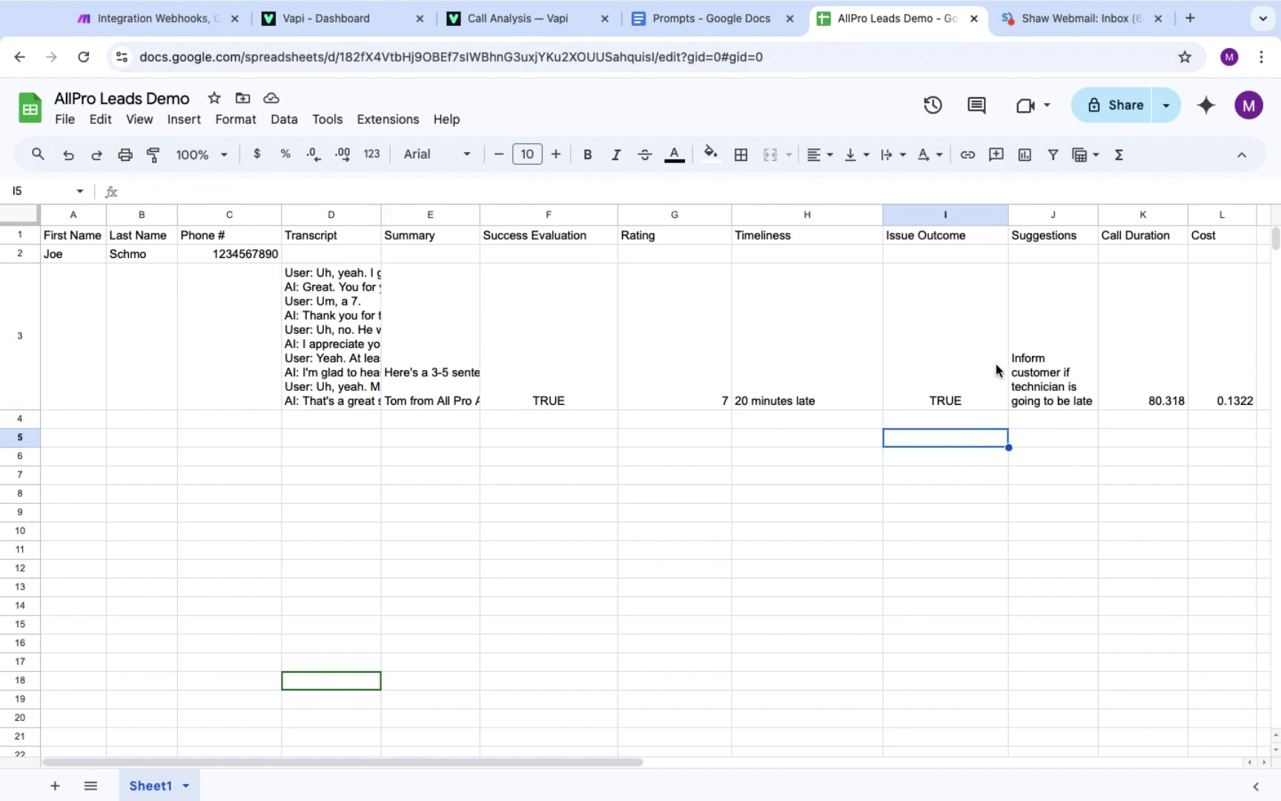